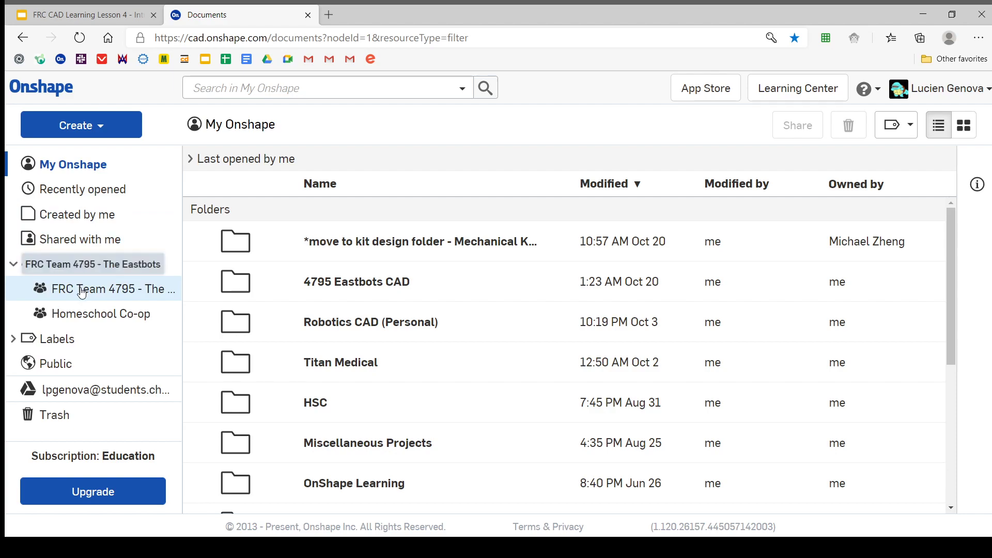
Open the 4795 Off Season 2020 folder within the FRC Team 4795 team's 4795 Eastbots CAD folder
{"action": "left_click", "coordinate": [82, 290]}
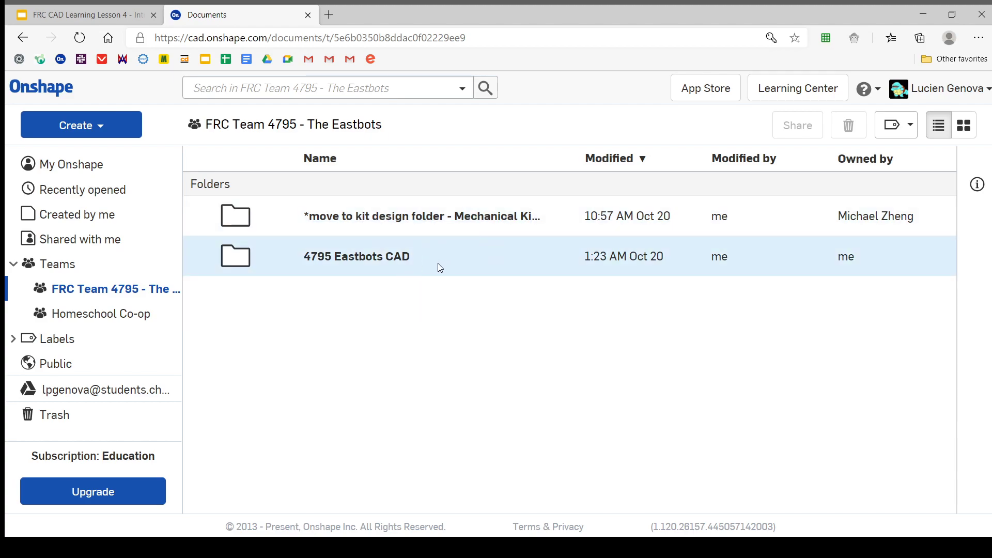
{"action": "double_click", "coordinate": [439, 267]}
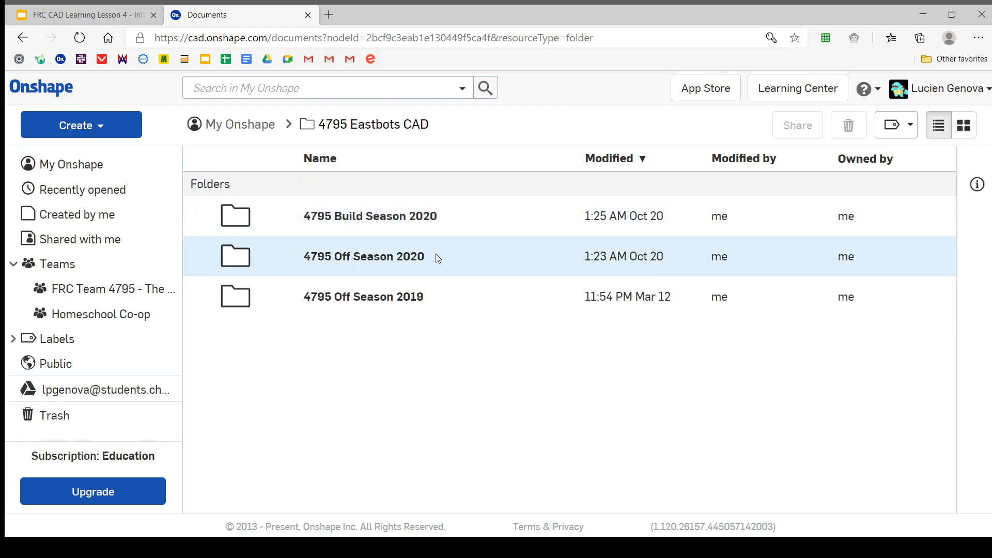
{"action": "double_click", "coordinate": [438, 258]}
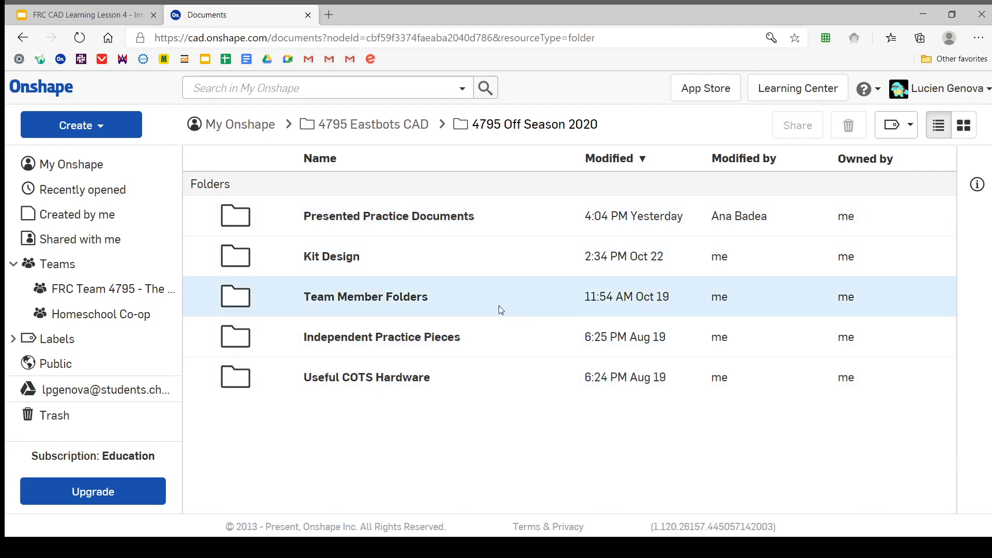
Look through the contents of Team Member Folders and return to the 4795 Off Season 2020 folder
{"action": "double_click", "coordinate": [483, 297]}
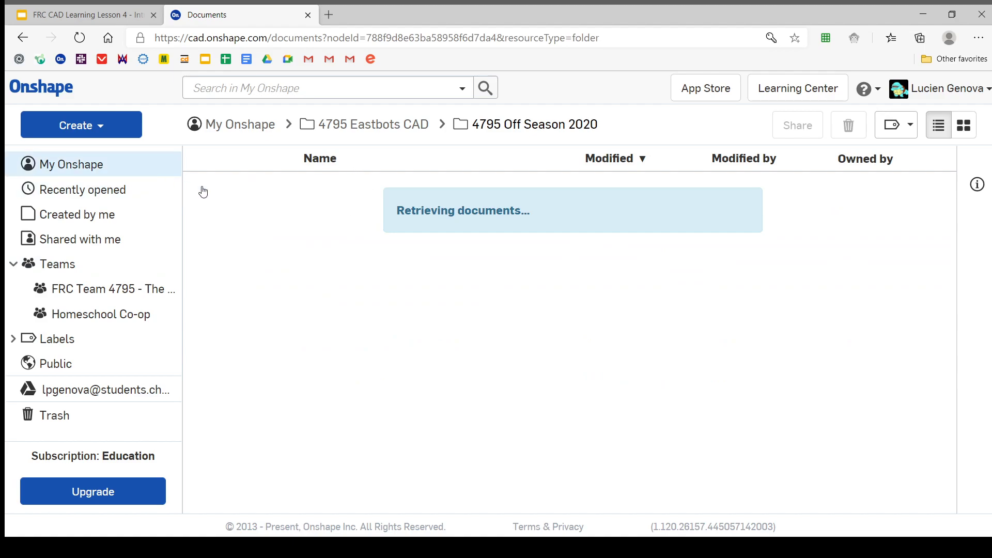
{"action": "scroll", "coordinate": [363, 254], "scroll_direction": "down", "scroll_amount": 3}
{"action": "scroll", "coordinate": [362, 251], "scroll_direction": "down", "scroll_amount": 6}
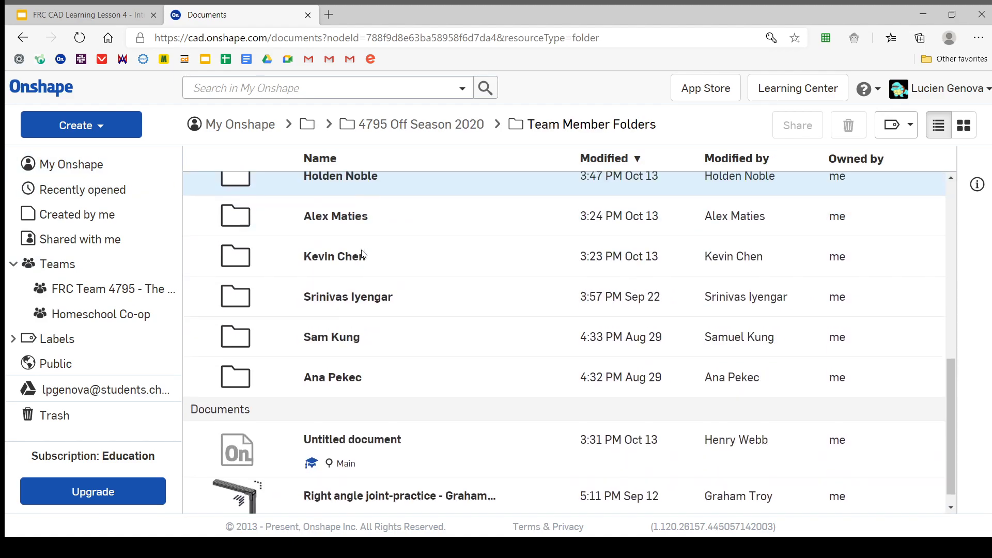
{"action": "scroll", "coordinate": [204, 290], "scroll_direction": "up", "scroll_amount": 10}
{"action": "left_click", "coordinate": [393, 124]}
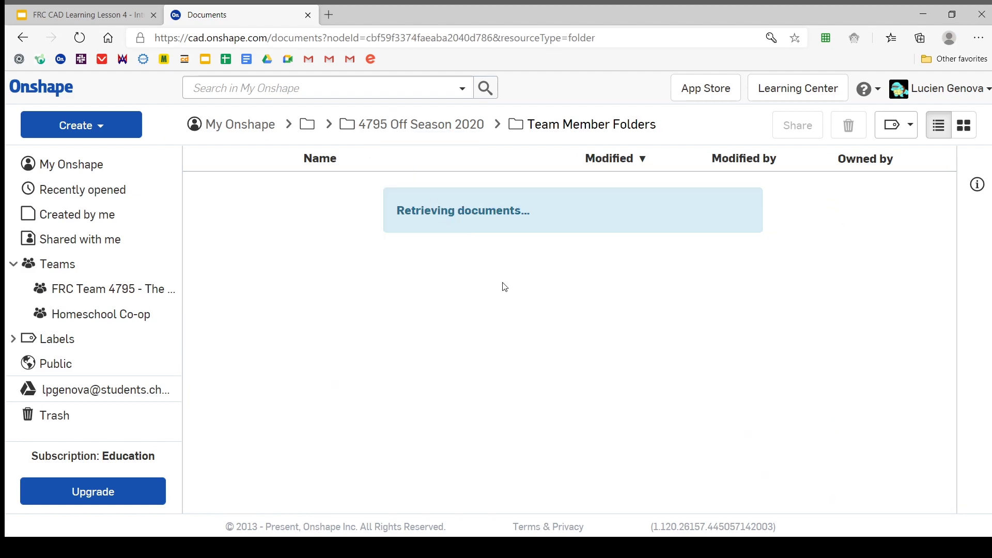
{"action": "left_click", "coordinate": [98, 127]}
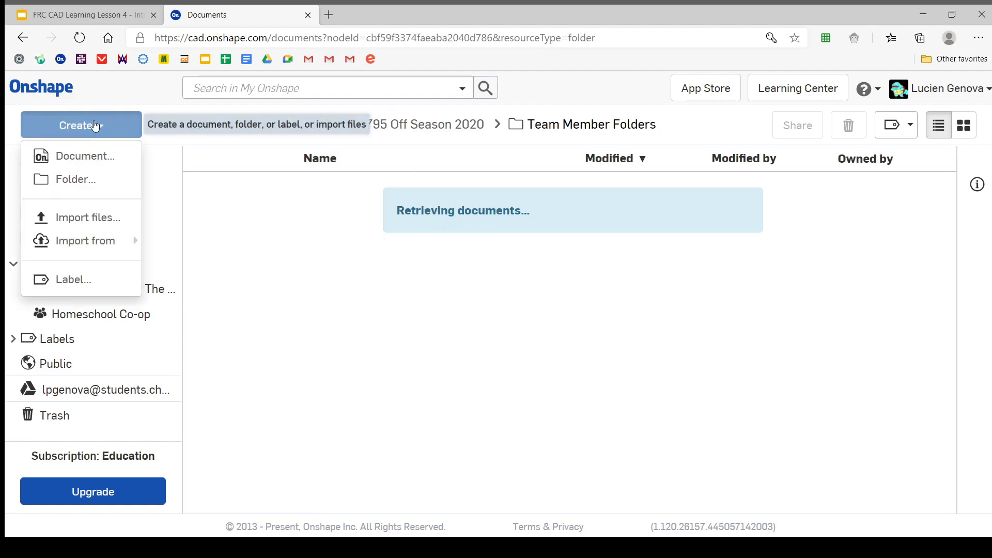
{"action": "left_click", "coordinate": [368, 160]}
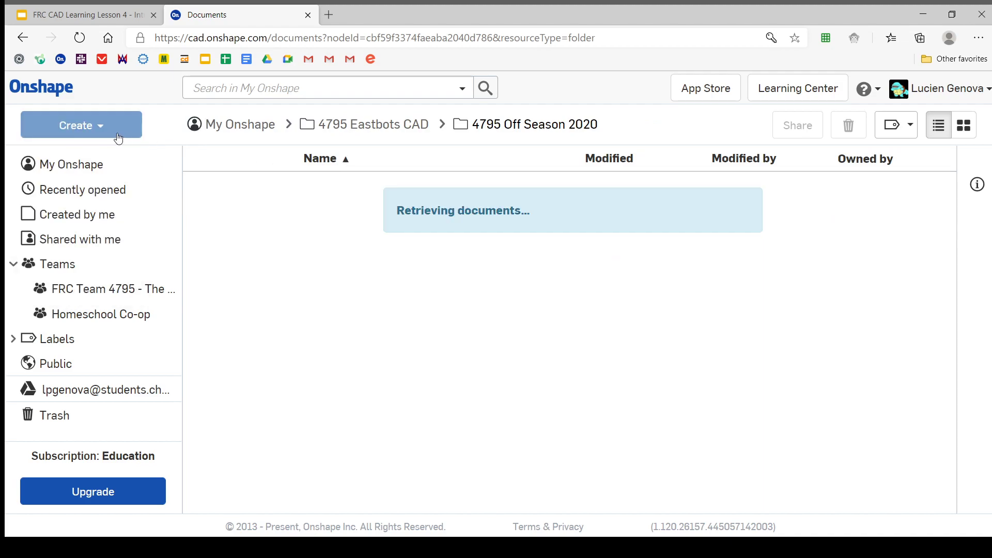
{"action": "left_click", "coordinate": [98, 129]}
{"action": "left_click", "coordinate": [120, 189]}
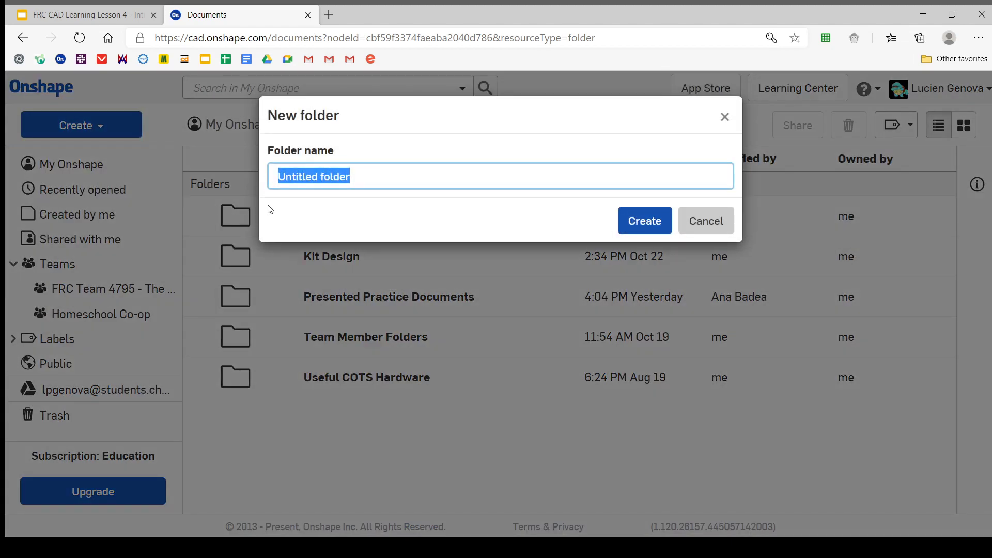
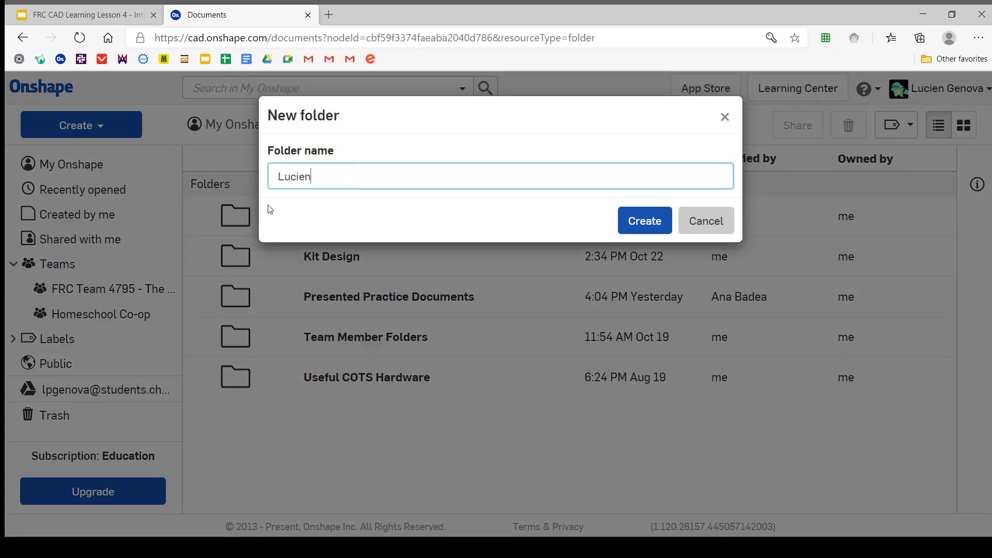
{"action": "type", "text": "Your Name"}
{"action": "key", "text": "BackSpace"}
{"action": "key", "text": "BackSpace"}
{"action": "key", "text": "BackSpace"}
{"action": "key", "text": "BackSpace"}
{"action": "key", "text": "BackSpace"}
{"action": "key", "text": "BackSpace"}
{"action": "key", "text": "BackSpace"}
{"action": "key", "text": "BackSpace"}
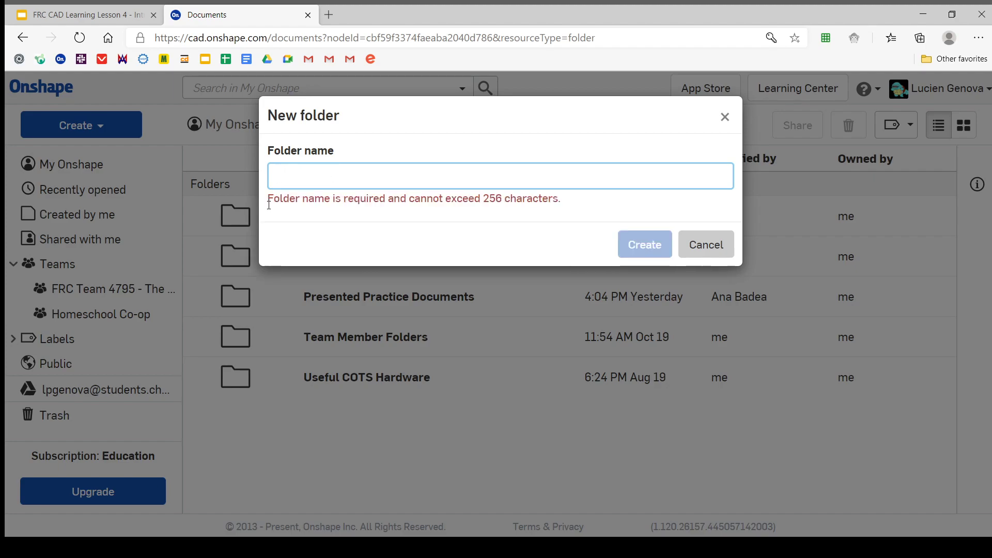
{"action": "left_click", "coordinate": [695, 244]}
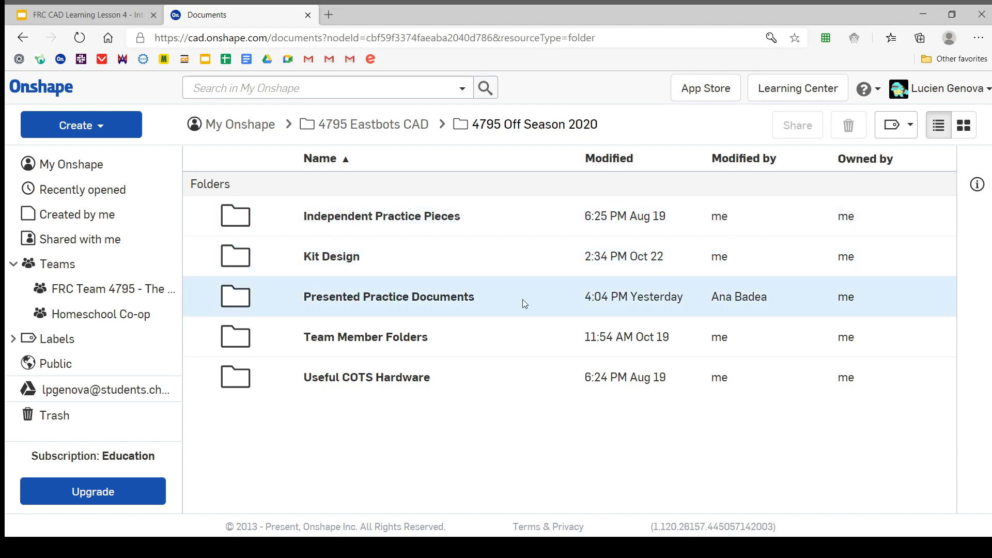
Open the Presented Practice Documents folder and look through its documents
{"action": "double_click", "coordinate": [485, 305]}
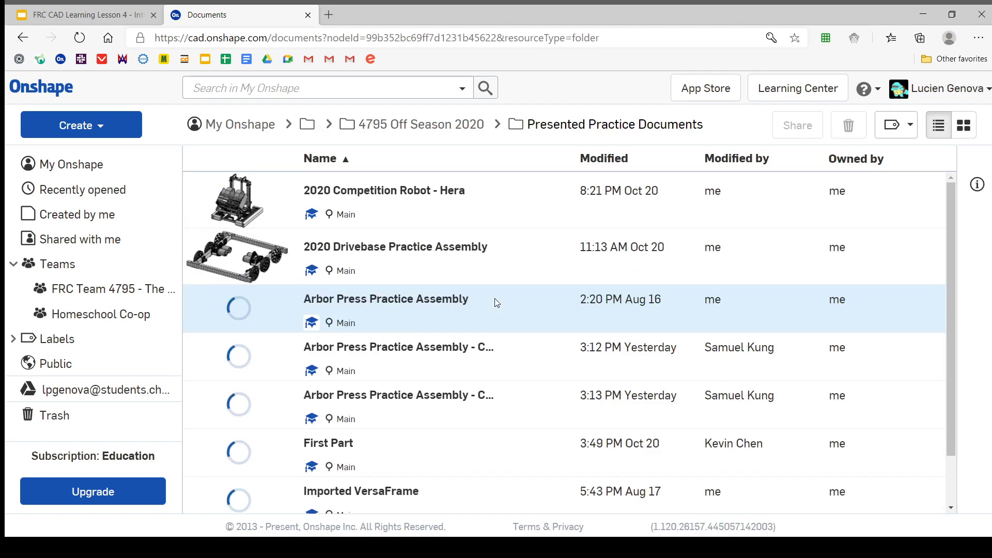
{"action": "scroll", "coordinate": [496, 299], "scroll_direction": "down", "scroll_amount": 2}
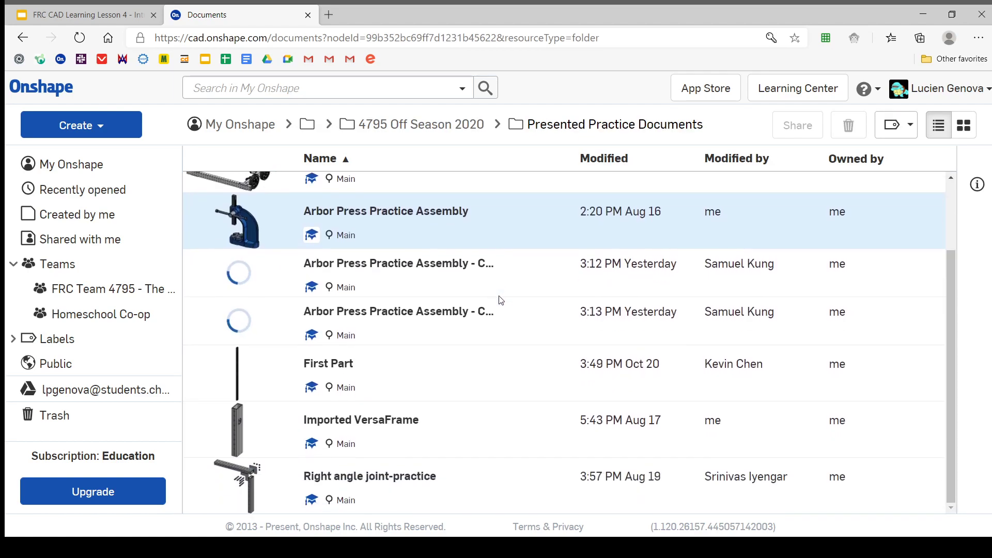
{"action": "scroll", "coordinate": [500, 300], "scroll_direction": "up", "scroll_amount": 2}
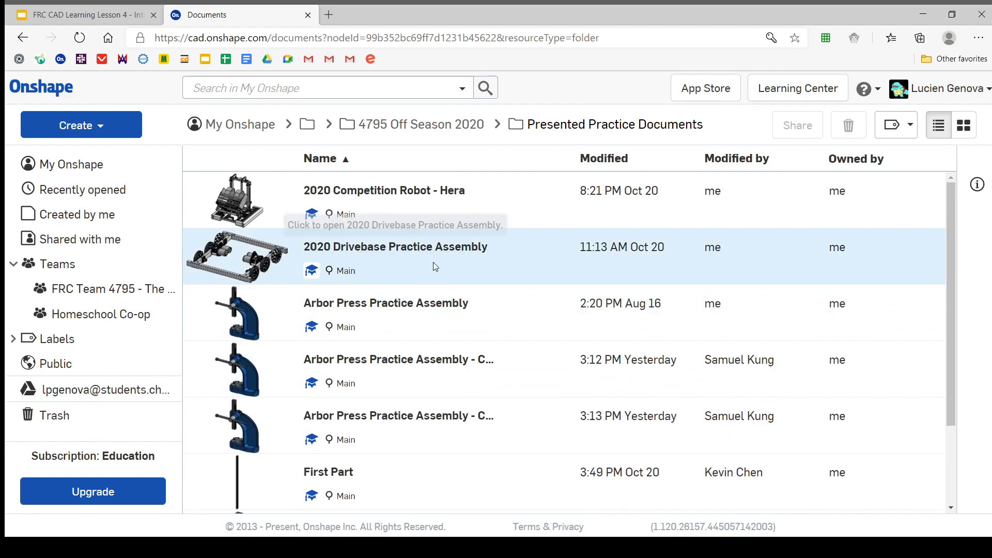
Move both Arbor Press Practice Assembly copies into the 4795 Off Season 2020 folder and take the existing First Part document out of Presented Practice Documents
{"action": "left_click_drag", "start_coordinate": [428, 353], "coordinate": [408, 129]}
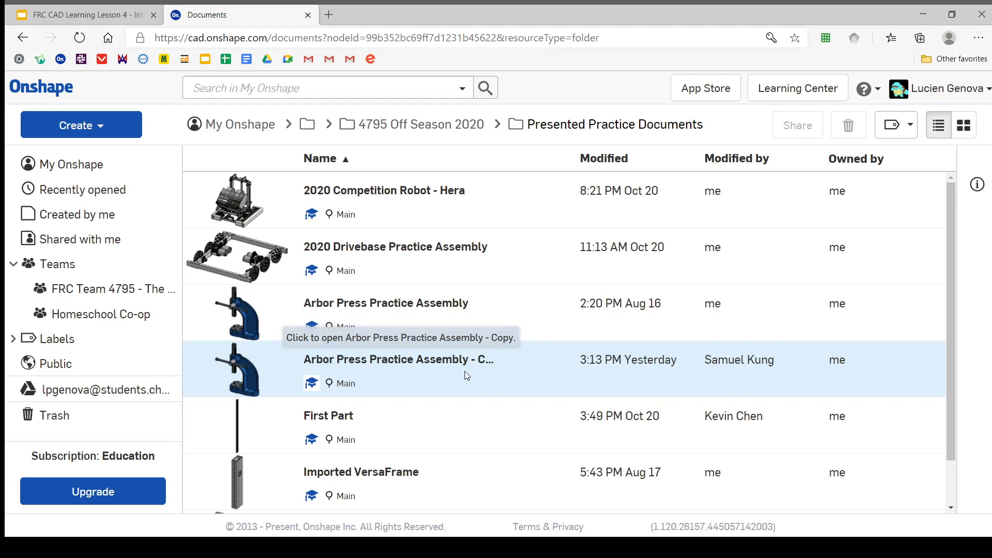
{"action": "left_click_drag", "start_coordinate": [467, 376], "coordinate": [412, 130]}
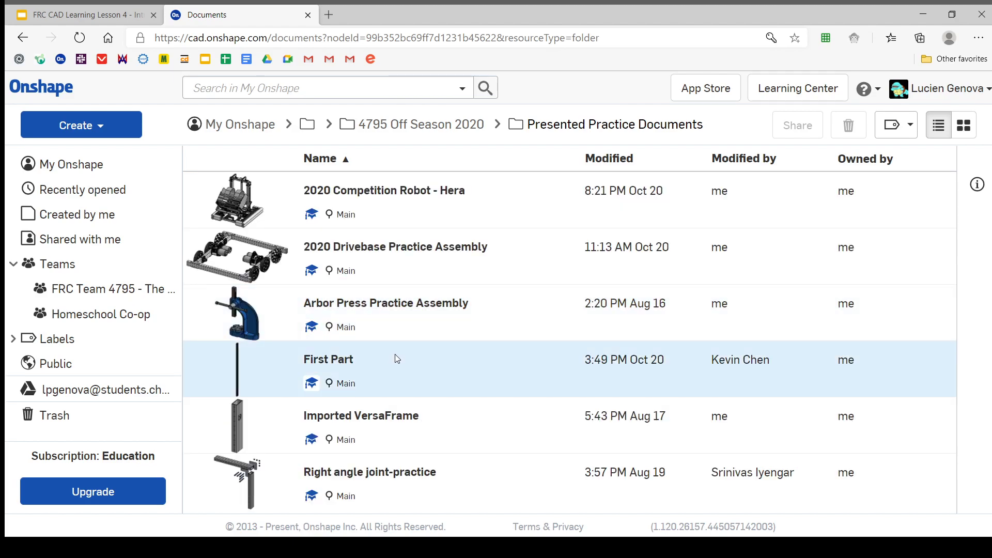
{"action": "right_click", "coordinate": [446, 375]}
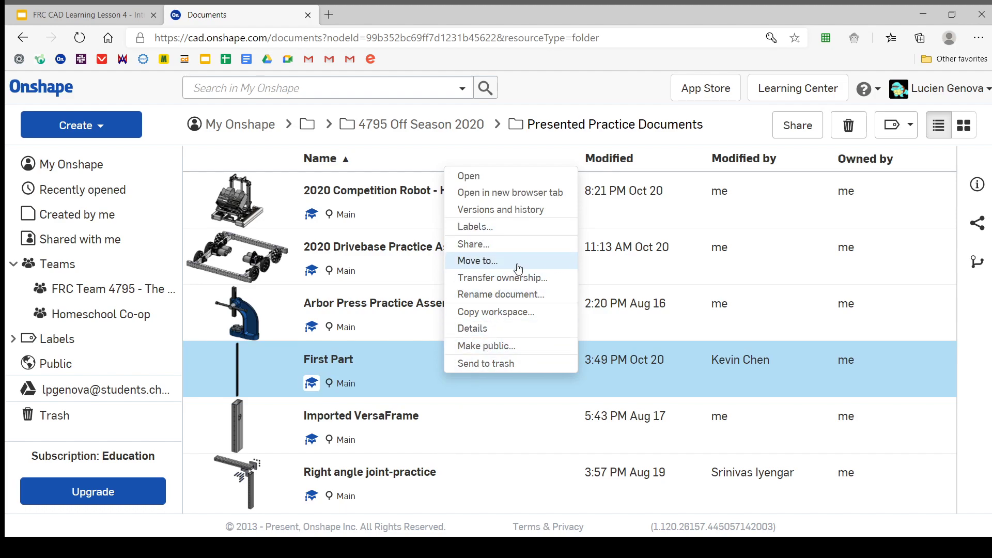
{"action": "left_click", "coordinate": [387, 362]}
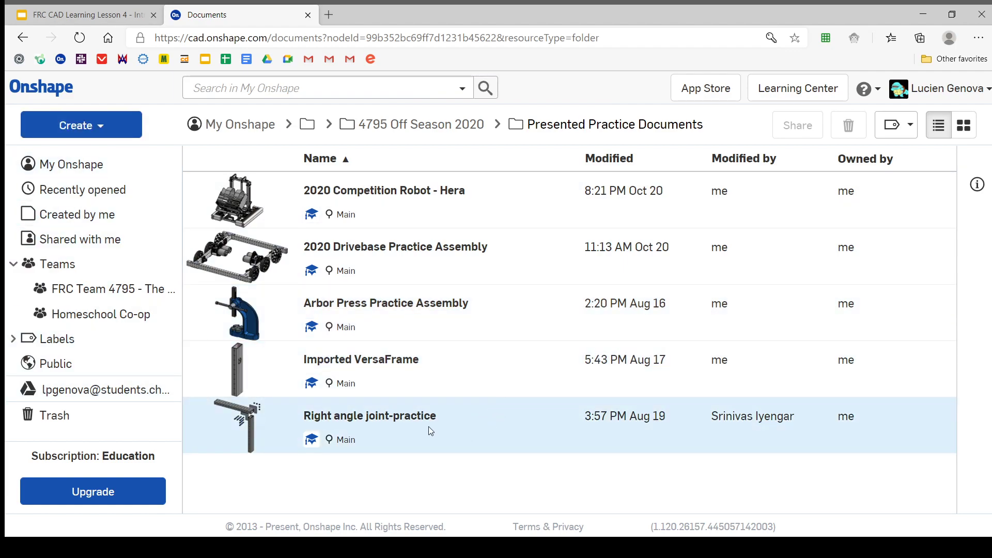
Create a new document named First Part in the Presented Practice Documents folder
{"action": "left_click", "coordinate": [61, 136]}
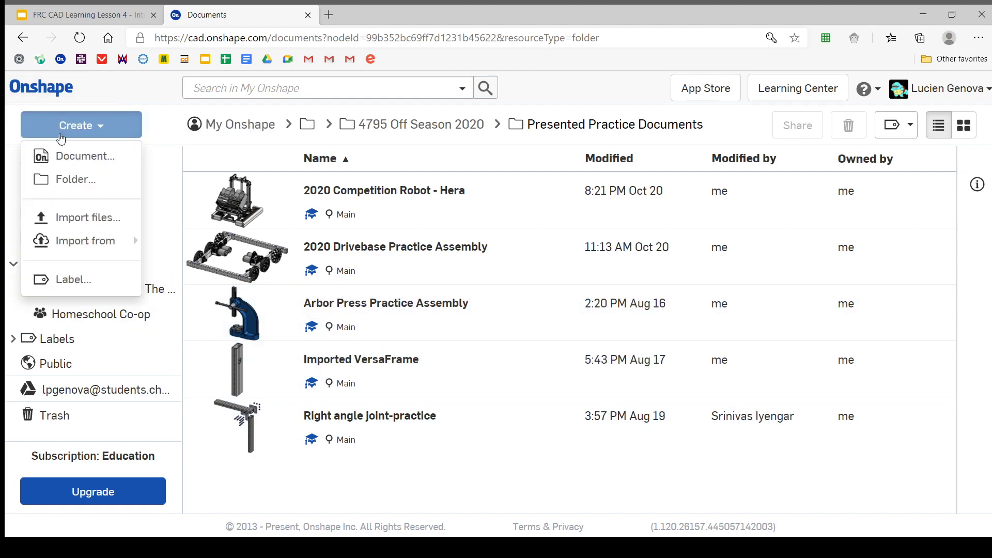
{"action": "left_click", "coordinate": [64, 164]}
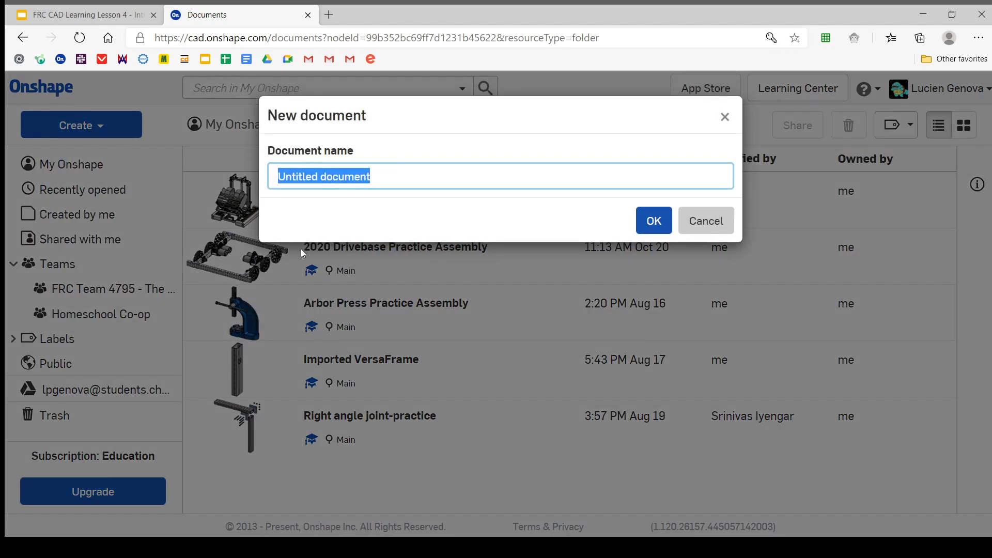
{"action": "type", "text": "First Part"}
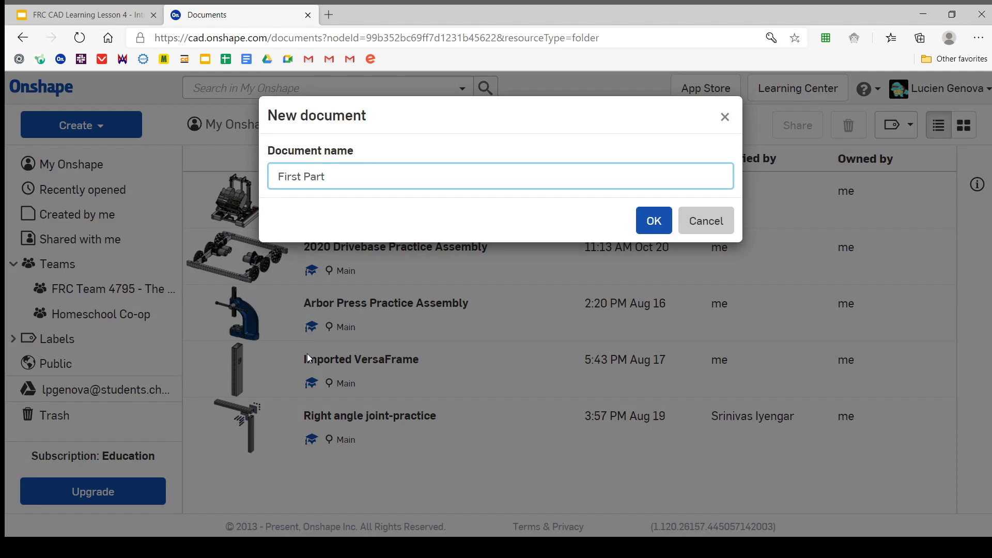
{"action": "left_click", "coordinate": [653, 219]}
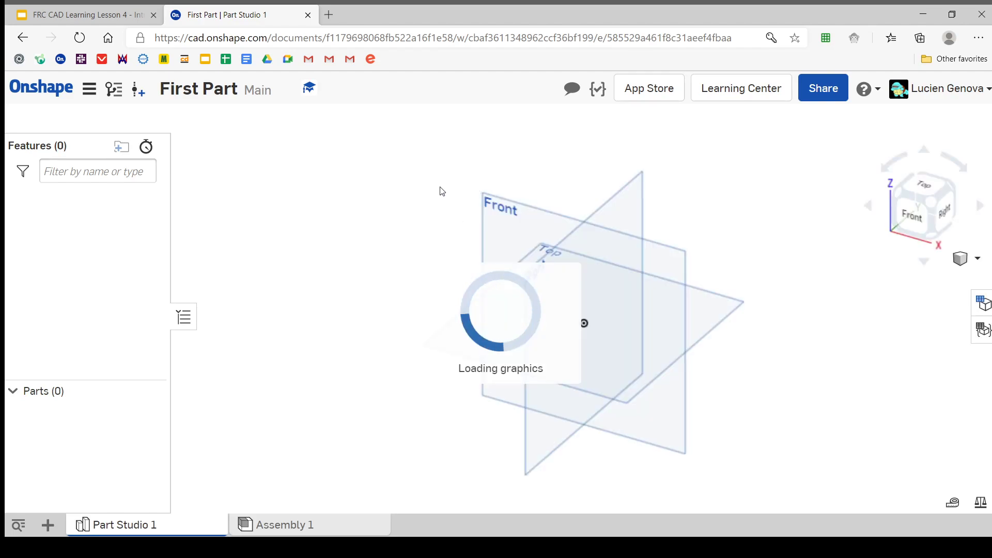
Examine the default planes from another angle and review the commands available for empty space and for the Right plane
{"action": "scroll", "coordinate": [329, 183], "scroll_direction": "down", "scroll_amount": 1}
{"action": "scroll", "coordinate": [598, 303], "scroll_direction": "up", "scroll_amount": 1}
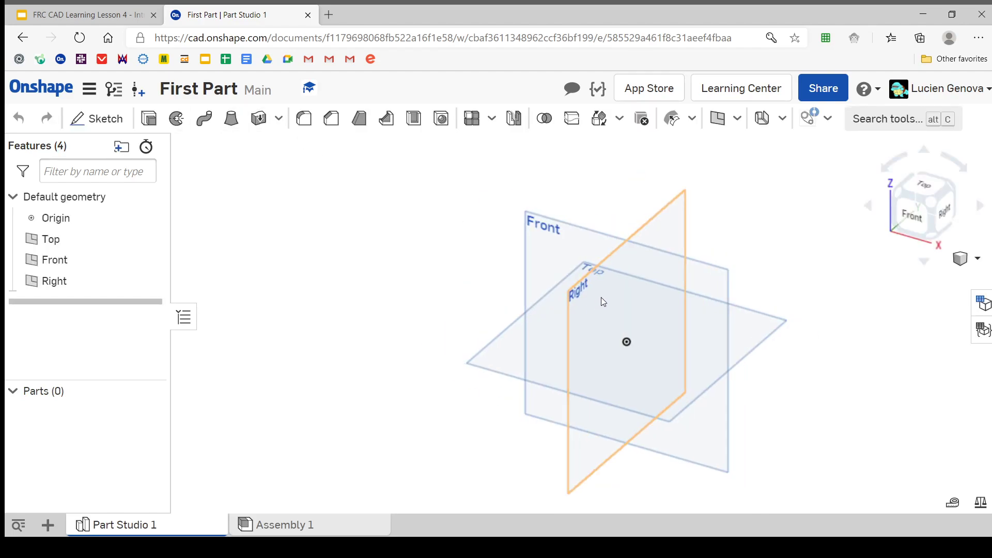
{"action": "middle_click_drag", "start_coordinate": [600, 300], "coordinate": [470, 277]}
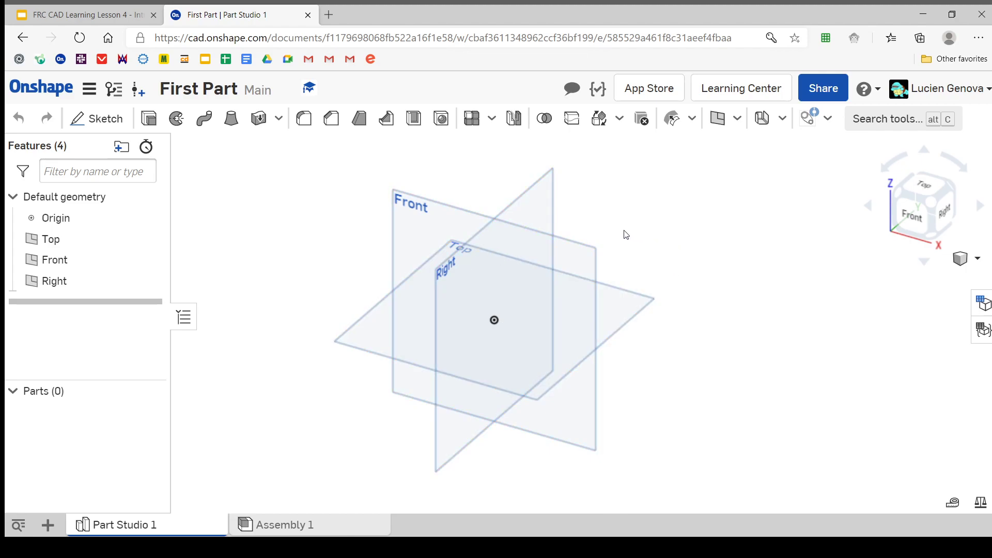
{"action": "right_click_drag", "start_coordinate": [626, 235], "coordinate": [599, 207]}
{"action": "right_click", "coordinate": [646, 207]}
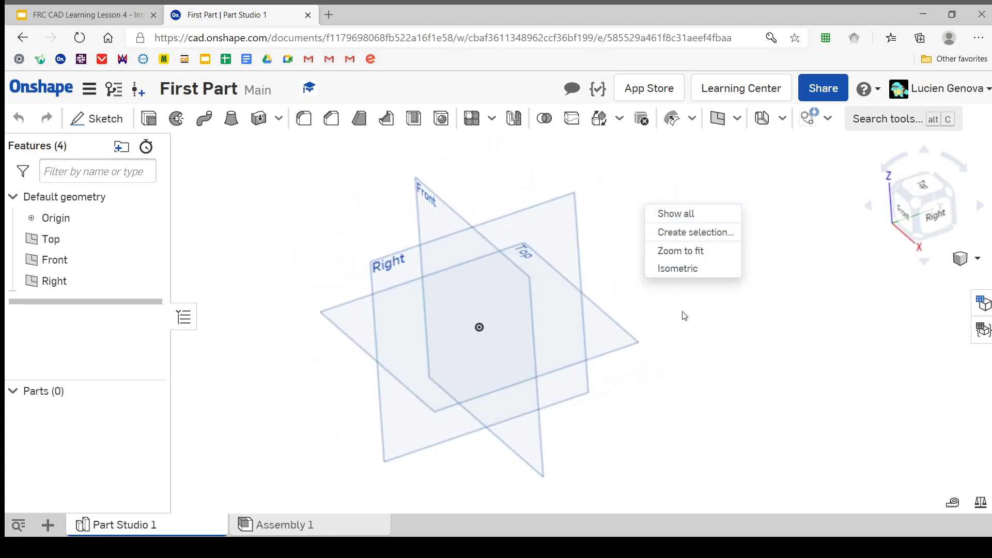
{"action": "right_click", "coordinate": [94, 283]}
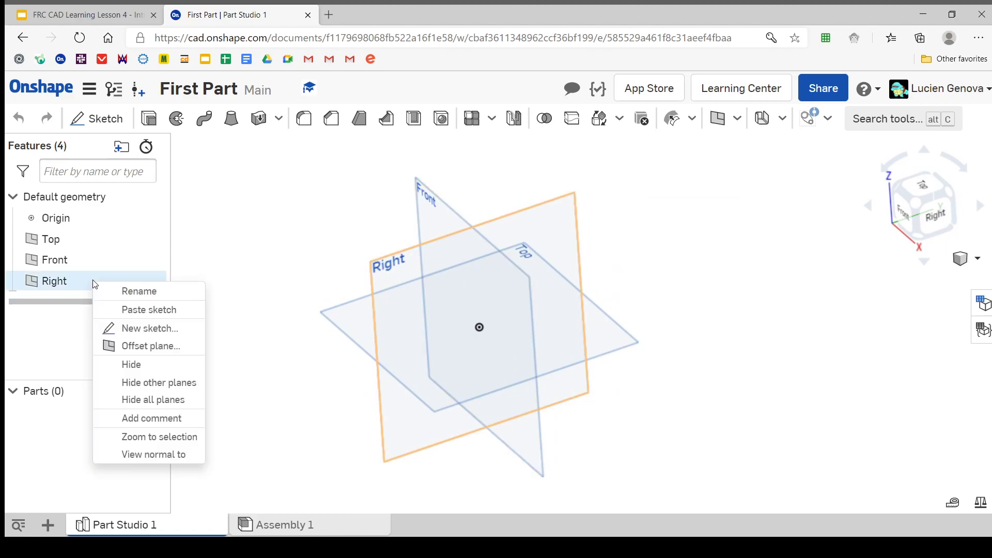
{"action": "left_click", "coordinate": [255, 226]}
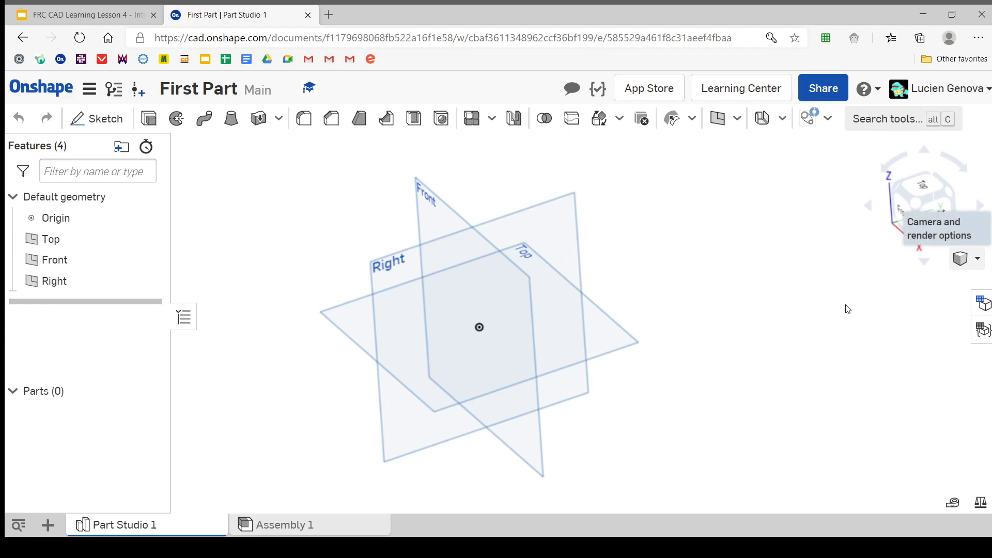
Inspect the Front, Top and Right planes around the origin up close and from farther away
{"action": "scroll", "coordinate": [603, 219], "scroll_direction": "up", "scroll_amount": 1}
{"action": "middle_click_drag", "start_coordinate": [530, 269], "coordinate": [612, 249]}
{"action": "right_click_drag", "start_coordinate": [556, 219], "coordinate": [570, 195]}
{"action": "mouse_move", "coordinate": [529, 279]}
{"action": "middle_mouse_down"}
{"action": "mouse_move", "coordinate": [635, 268]}
{"action": "mouse_move", "coordinate": [441, 275]}
{"action": "mouse_move", "coordinate": [552, 308]}
{"action": "mouse_move", "coordinate": [602, 273]}
{"action": "mouse_move", "coordinate": [583, 268]}
{"action": "mouse_move", "coordinate": [574, 286]}
{"action": "mouse_move", "coordinate": [485, 331]}
{"action": "mouse_move", "coordinate": [516, 288]}
{"action": "middle_mouse_up"}
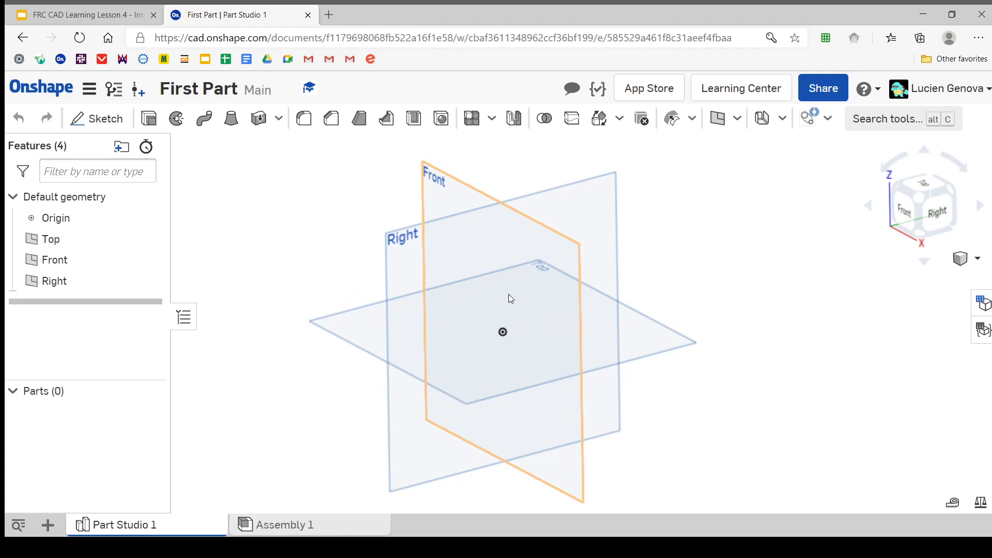
{"action": "scroll", "coordinate": [498, 321], "scroll_direction": "down", "scroll_amount": 6}
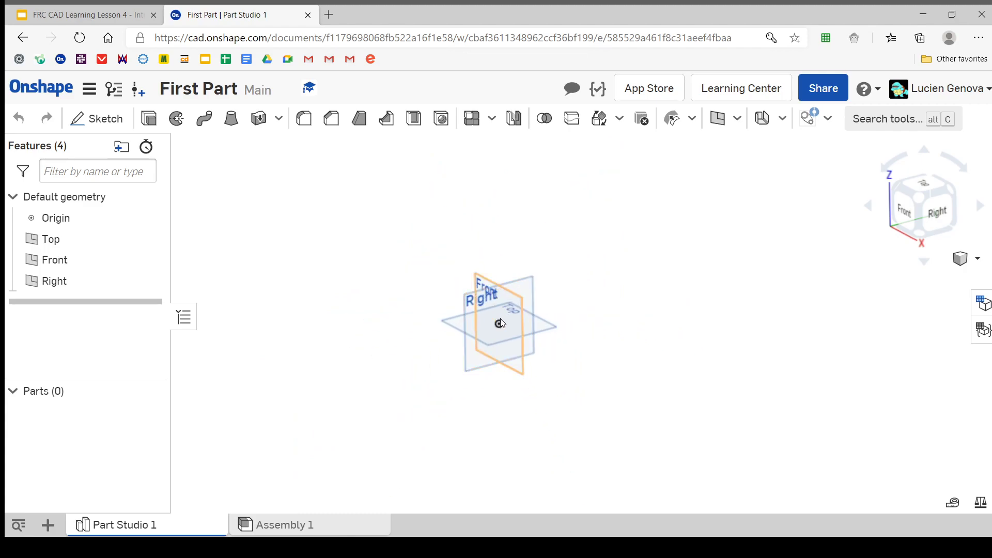
{"action": "scroll", "coordinate": [498, 323], "scroll_direction": "up", "scroll_amount": 10}
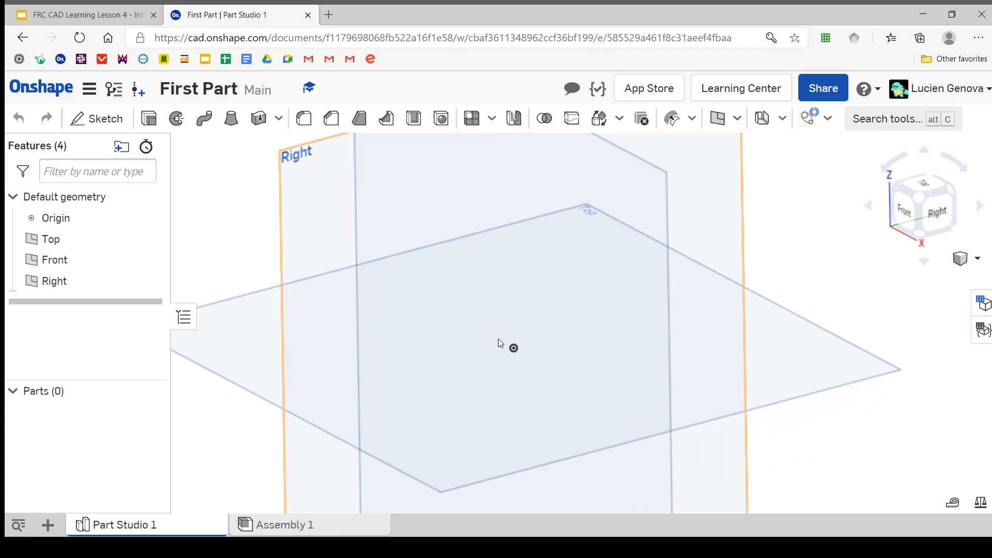
{"action": "scroll", "coordinate": [513, 355], "scroll_direction": "down", "scroll_amount": 6}
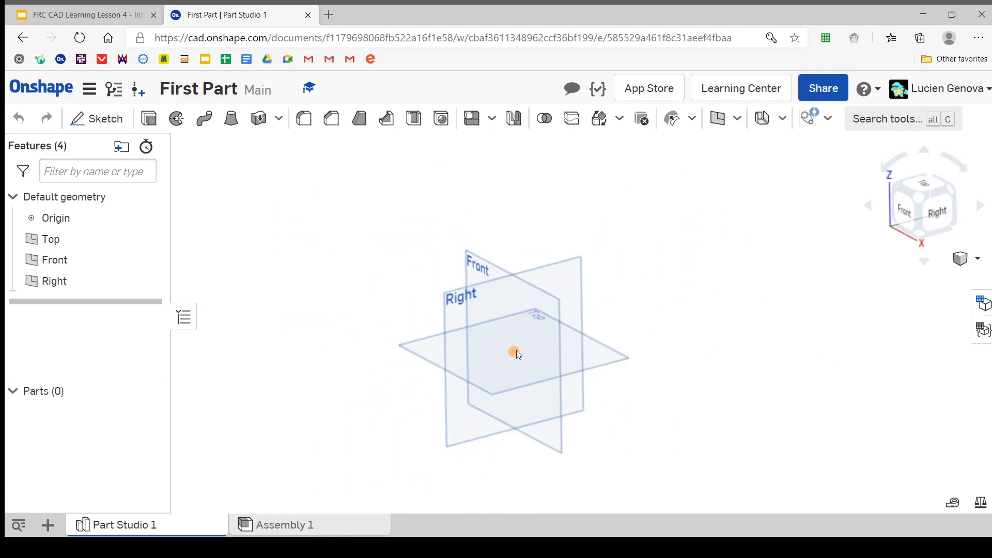
{"action": "scroll", "coordinate": [513, 353], "scroll_direction": "down", "scroll_amount": 4}
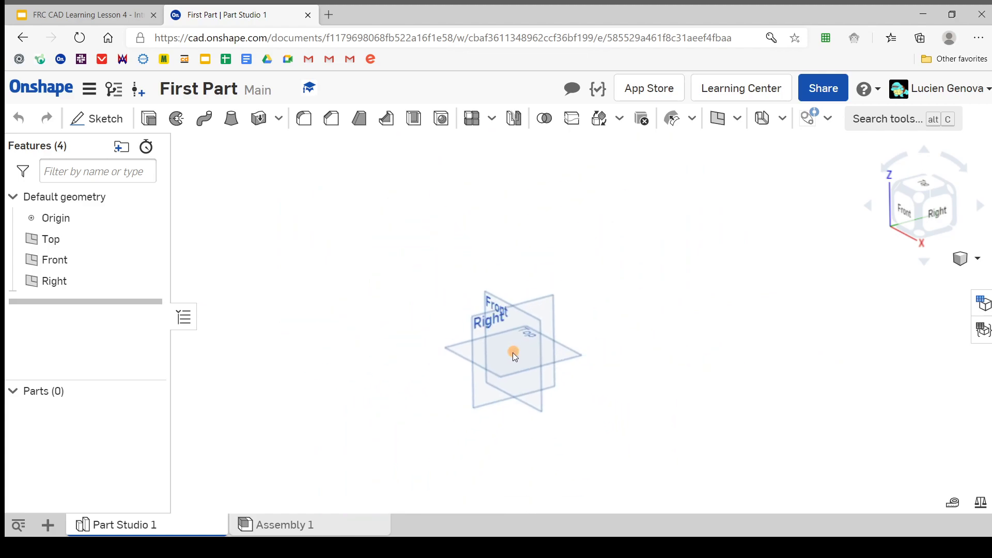
{"action": "scroll", "coordinate": [513, 351], "scroll_direction": "up", "scroll_amount": 5}
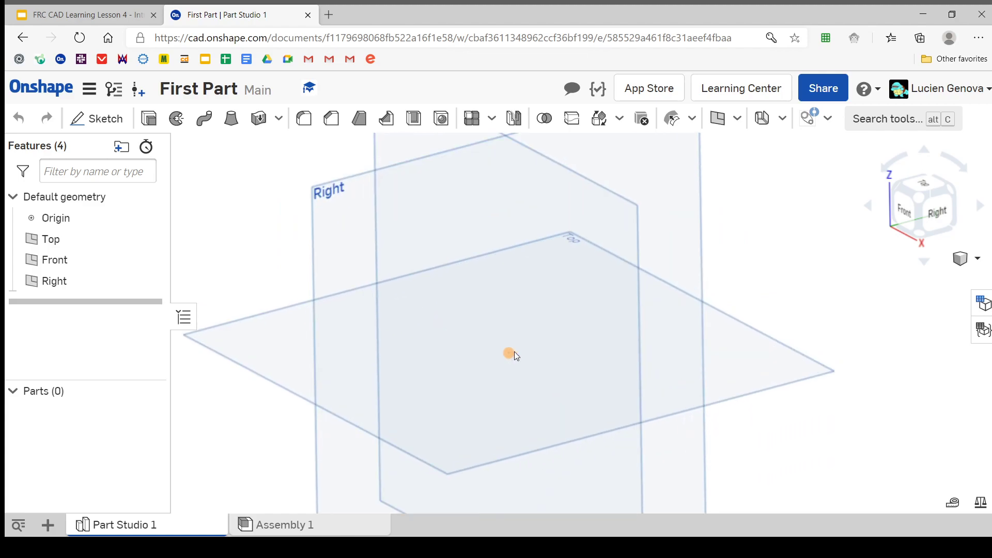
{"action": "scroll", "coordinate": [514, 351], "scroll_direction": "down", "scroll_amount": 5}
{"action": "middle_click_drag", "start_coordinate": [510, 359], "coordinate": [520, 310]}
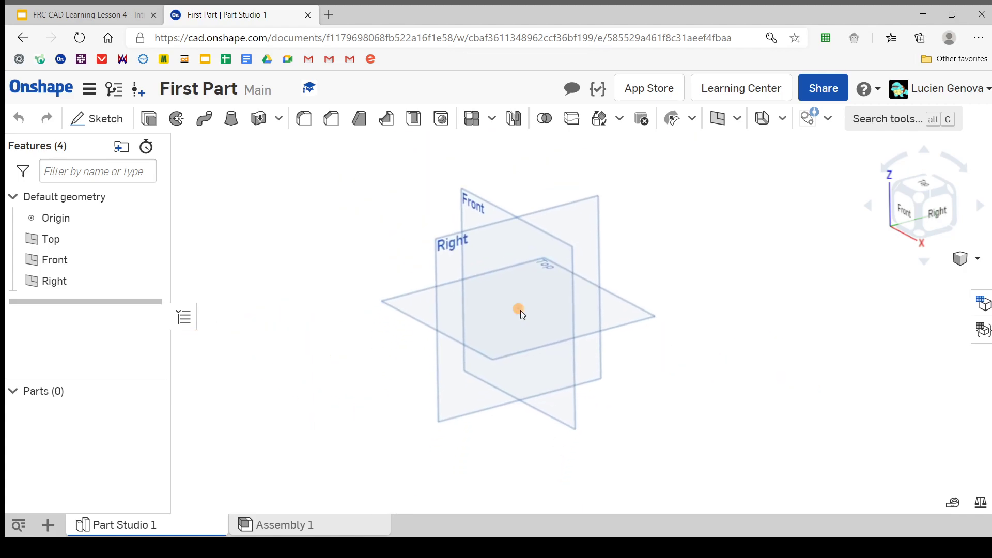
Select the Top, Right and Front planes together, and clear the selection
{"action": "scroll", "coordinate": [520, 310], "scroll_direction": "up", "scroll_amount": 3}
{"action": "scroll", "coordinate": [520, 310], "scroll_direction": "down", "scroll_amount": 5}
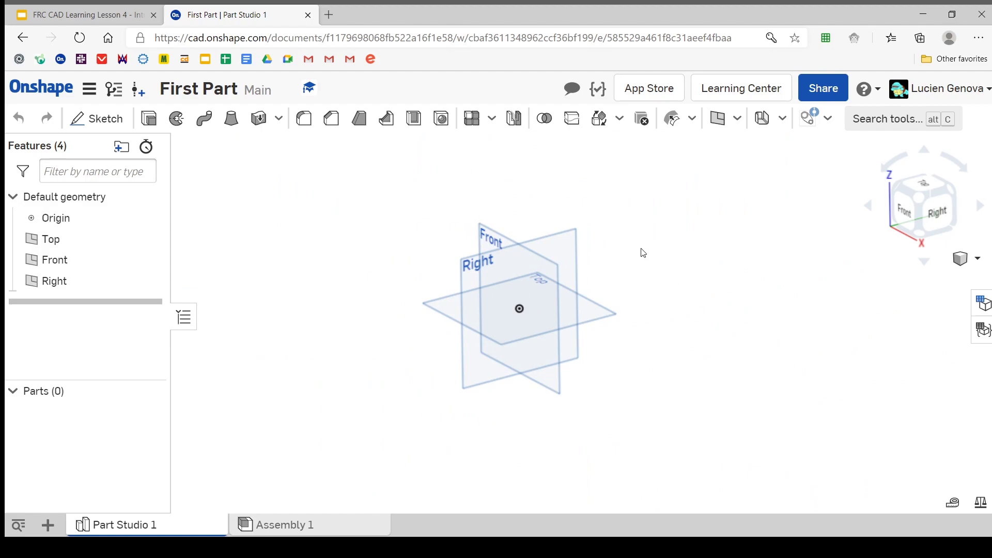
{"action": "left_click", "coordinate": [602, 315]}
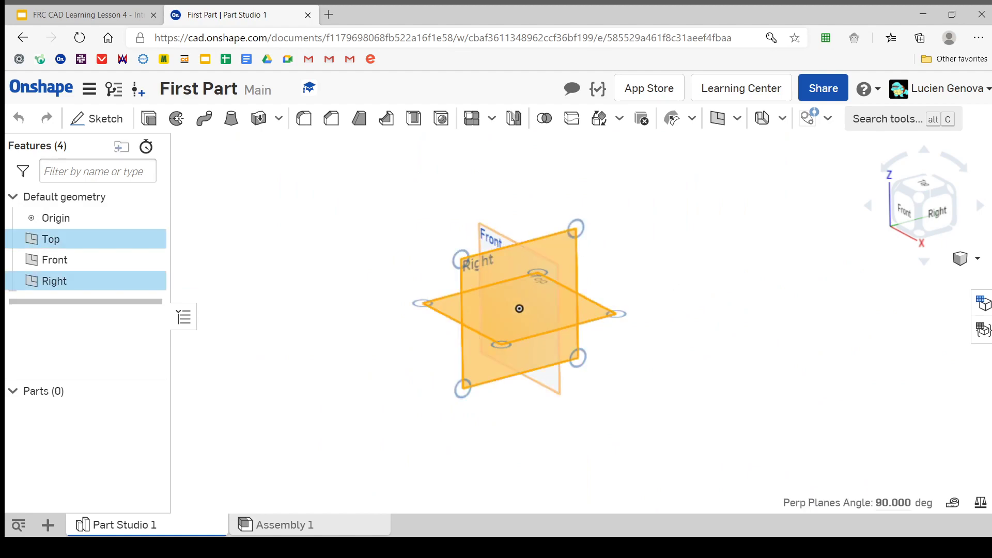
{"action": "left_click", "coordinate": [497, 233]}
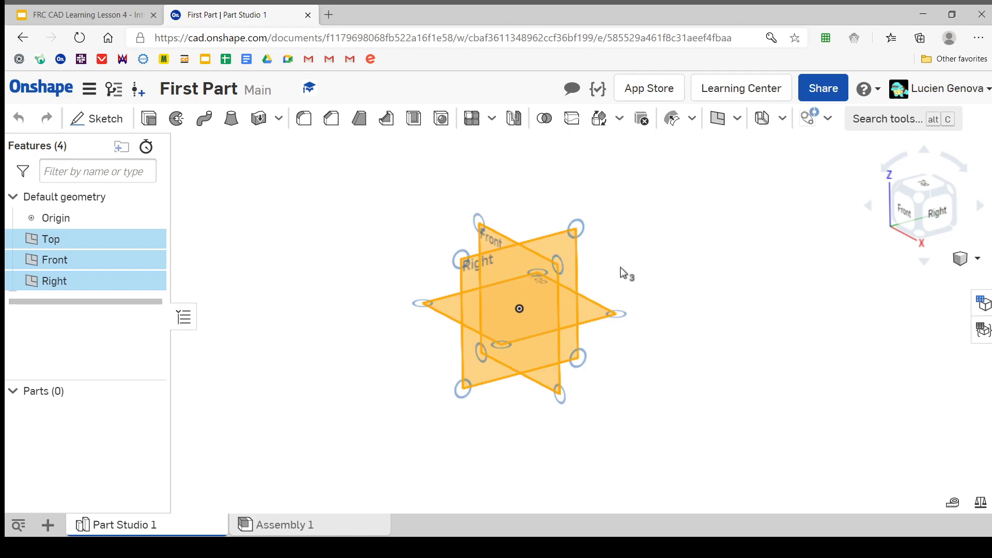
{"action": "left_click", "coordinate": [693, 265]}
Examine the default planes from several angles, facing Front, Top and Right squarely, and return to an isometric view
{"action": "mouse_move", "coordinate": [613, 263]}
{"action": "right_mouse_down"}
{"action": "mouse_move", "coordinate": [649, 250]}
{"action": "mouse_move", "coordinate": [579, 266]}
{"action": "mouse_move", "coordinate": [605, 252]}
{"action": "right_mouse_up"}
{"action": "scroll", "coordinate": [655, 279], "scroll_direction": "up", "scroll_amount": 2}
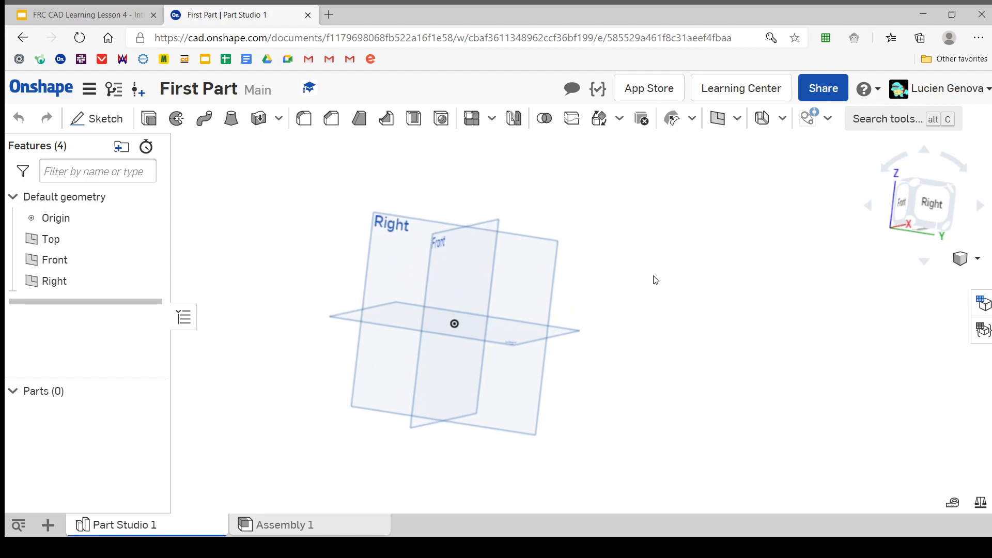
{"action": "middle_click_drag", "start_coordinate": [580, 285], "coordinate": [666, 265]}
{"action": "left_click_drag", "start_coordinate": [776, 299], "coordinate": [627, 270]}
{"action": "right_click_drag", "start_coordinate": [627, 271], "coordinate": [693, 271]}
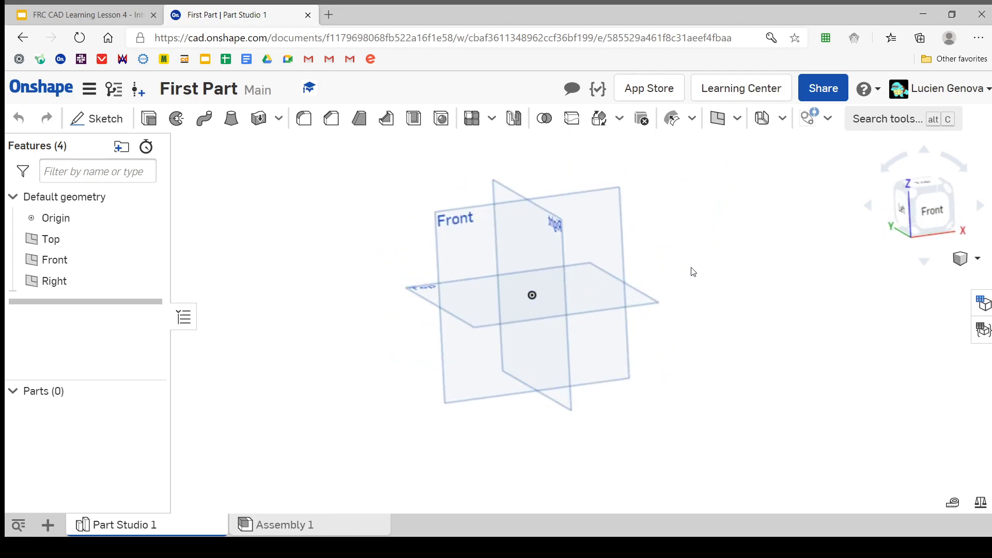
{"action": "left_click", "coordinate": [934, 209]}
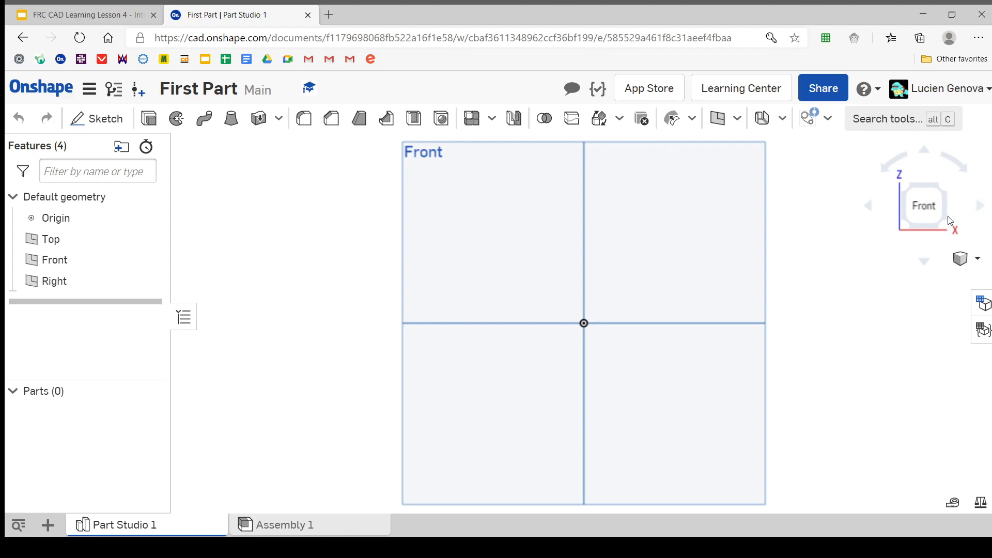
{"action": "left_click", "coordinate": [942, 190]}
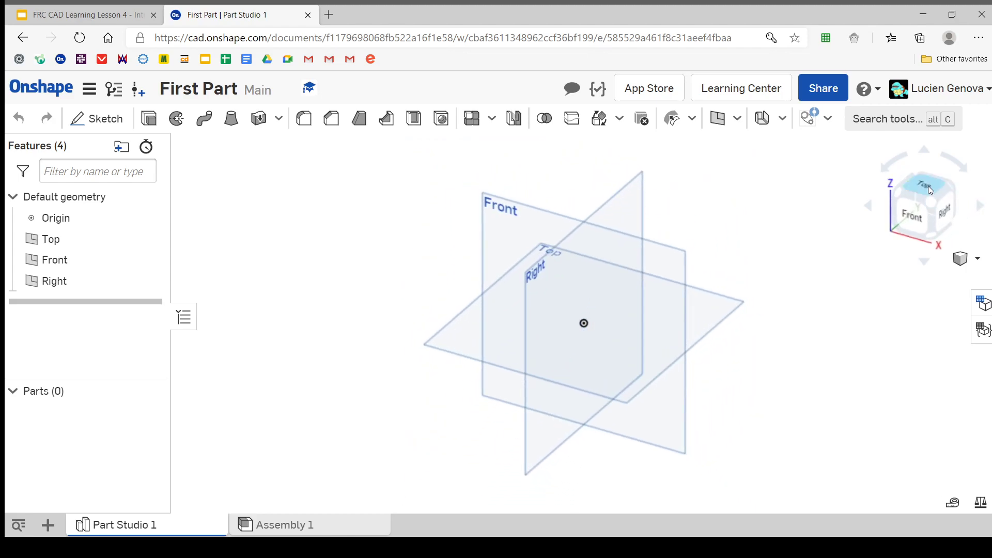
{"action": "left_click", "coordinate": [929, 186]}
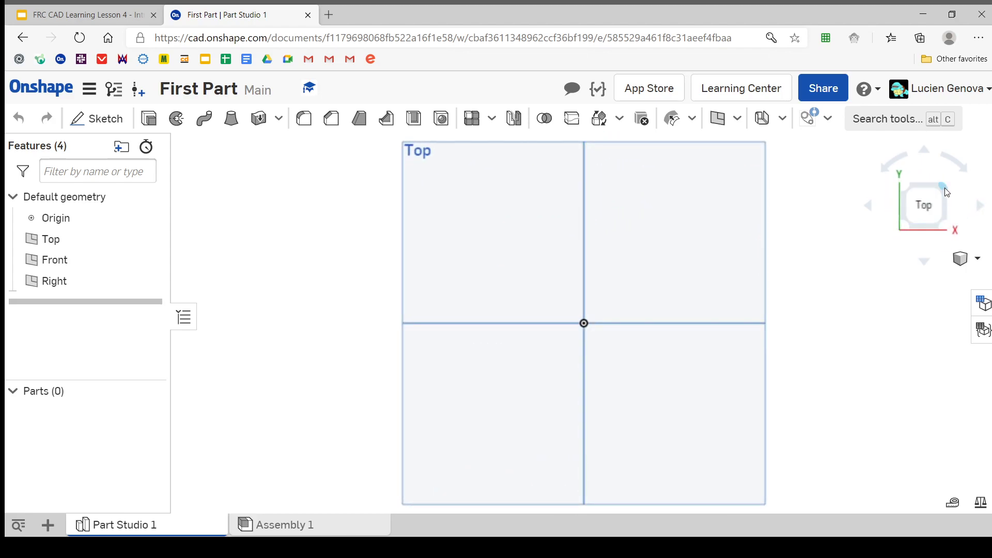
{"action": "left_click", "coordinate": [945, 187]}
{"action": "left_click", "coordinate": [910, 218]}
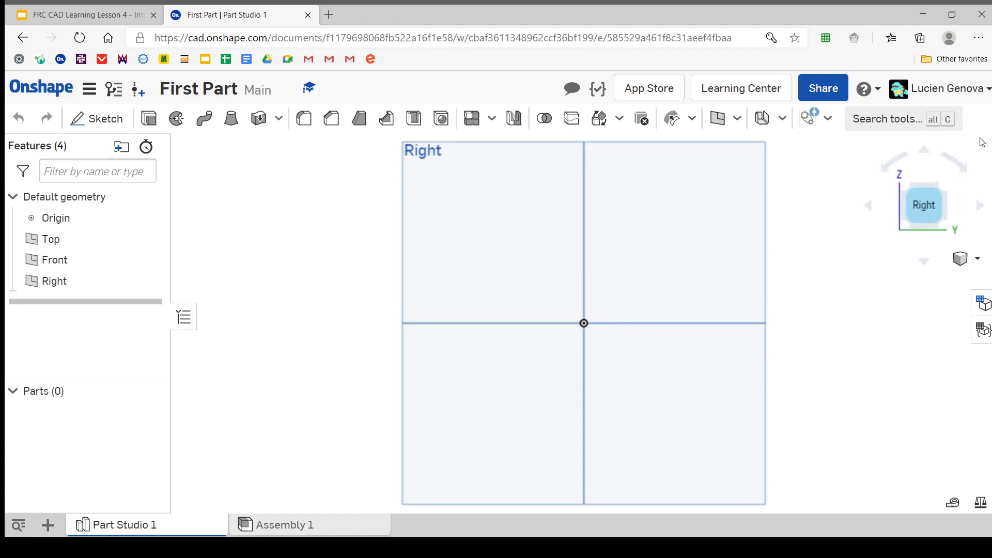
{"action": "left_click", "coordinate": [909, 195]}
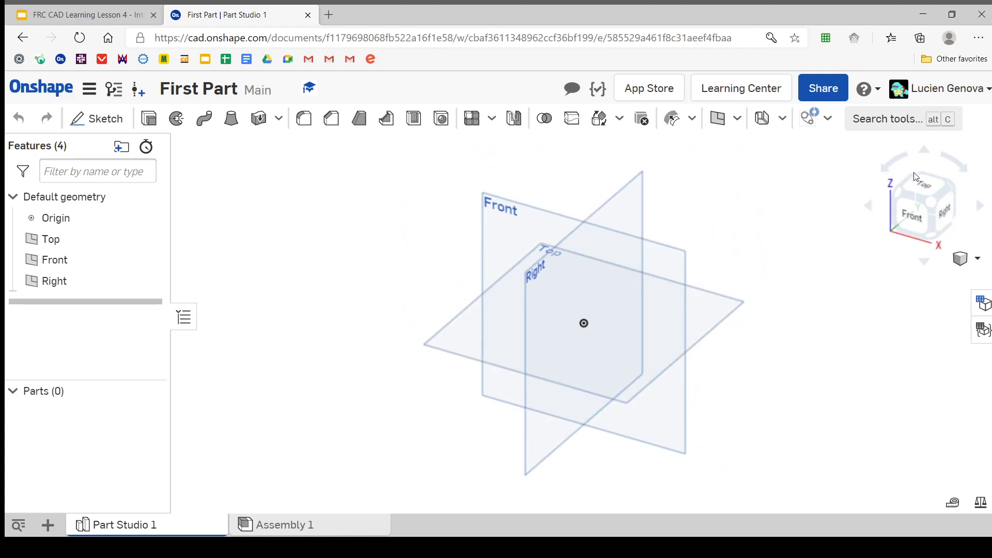
{"action": "left_click", "coordinate": [926, 185]}
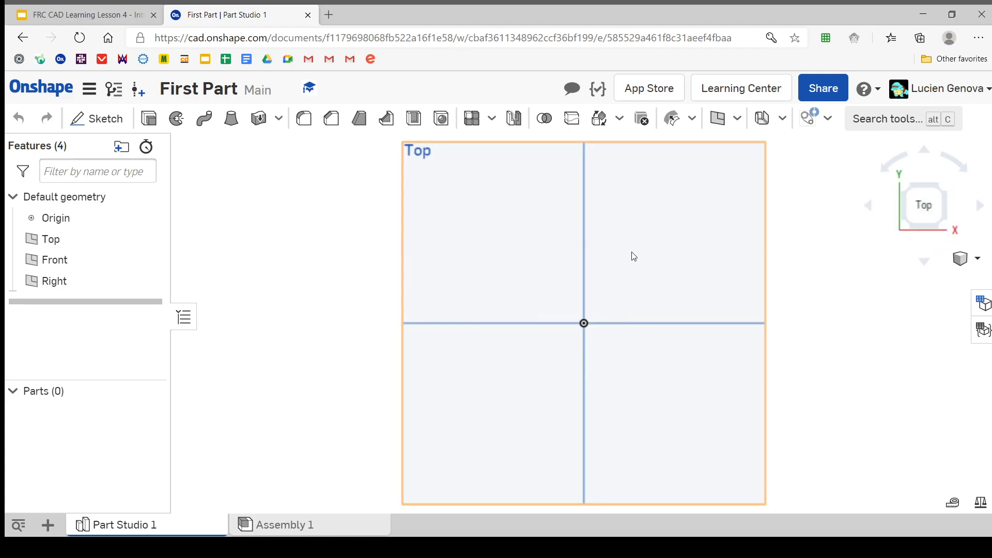
{"action": "left_click", "coordinate": [941, 228]}
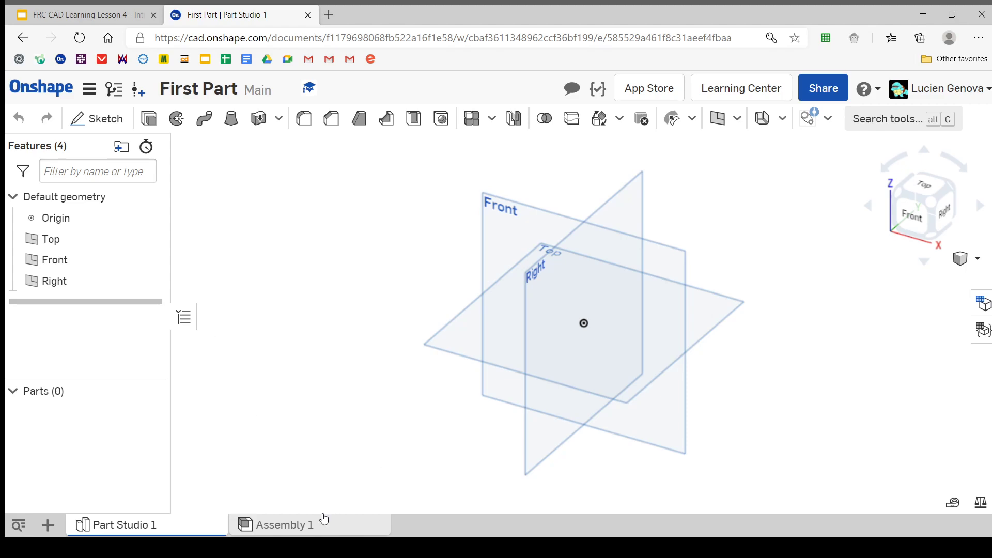
{"action": "mouse_move", "coordinate": [322, 524]}
{"action": "mouse_move", "coordinate": [202, 530]}
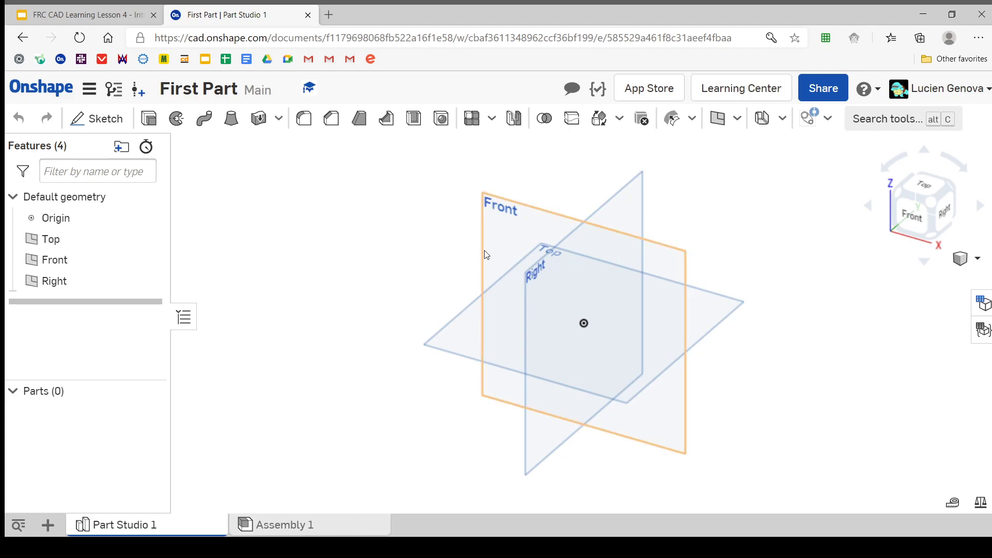
{"action": "middle_click_drag", "start_coordinate": [465, 216], "coordinate": [417, 259]}
{"action": "scroll", "coordinate": [421, 256], "scroll_direction": "up", "scroll_amount": 1}
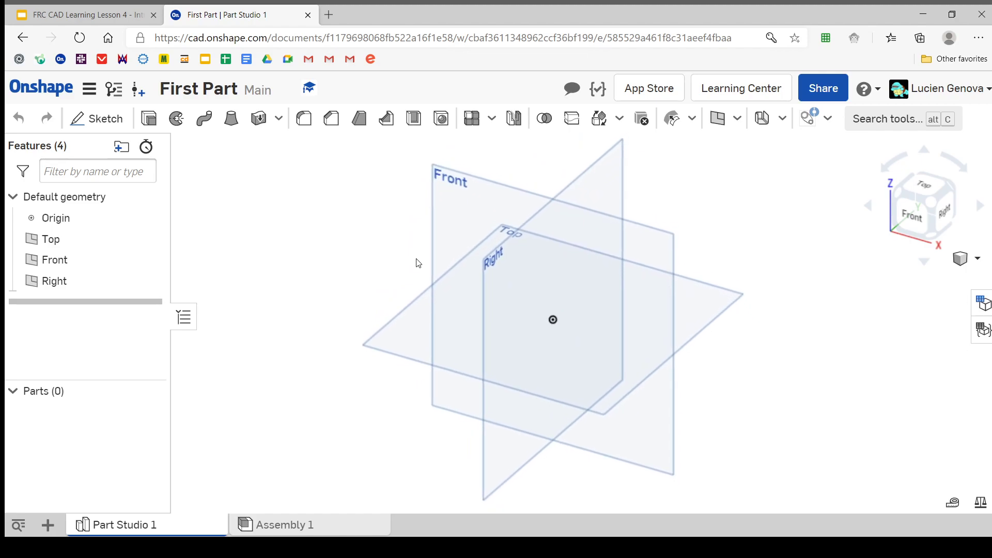
{"action": "scroll", "coordinate": [419, 264], "scroll_direction": "down", "scroll_amount": 1}
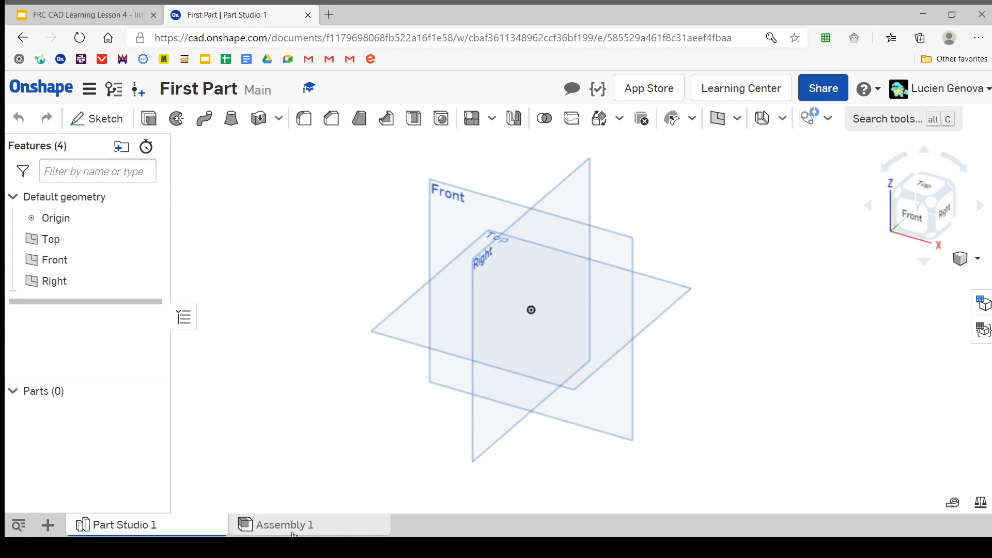
Look over the empty Assembly 1 and delete it from the document
{"action": "mouse_move", "coordinate": [293, 535]}
{"action": "left_click", "coordinate": [269, 527]}
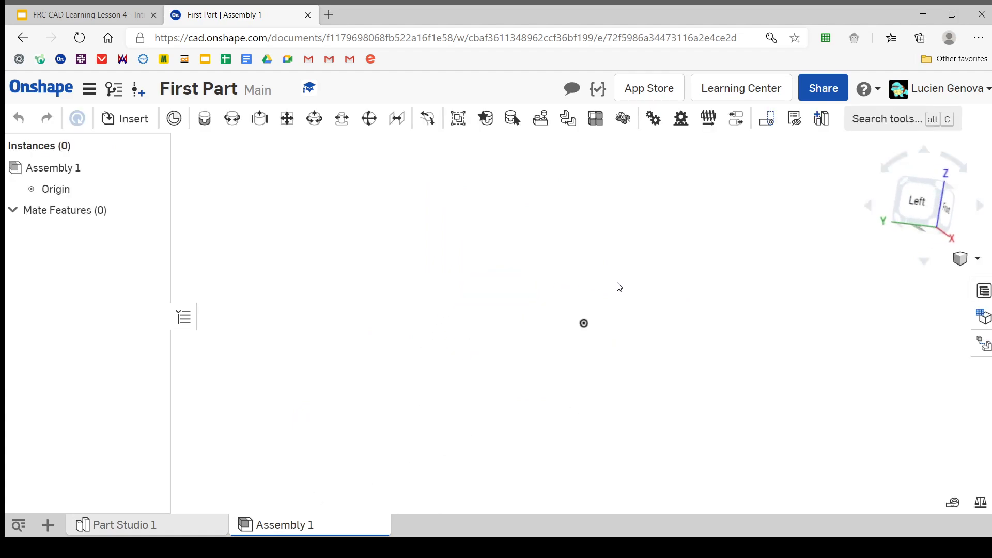
{"action": "right_click_drag", "start_coordinate": [620, 287], "coordinate": [455, 356]}
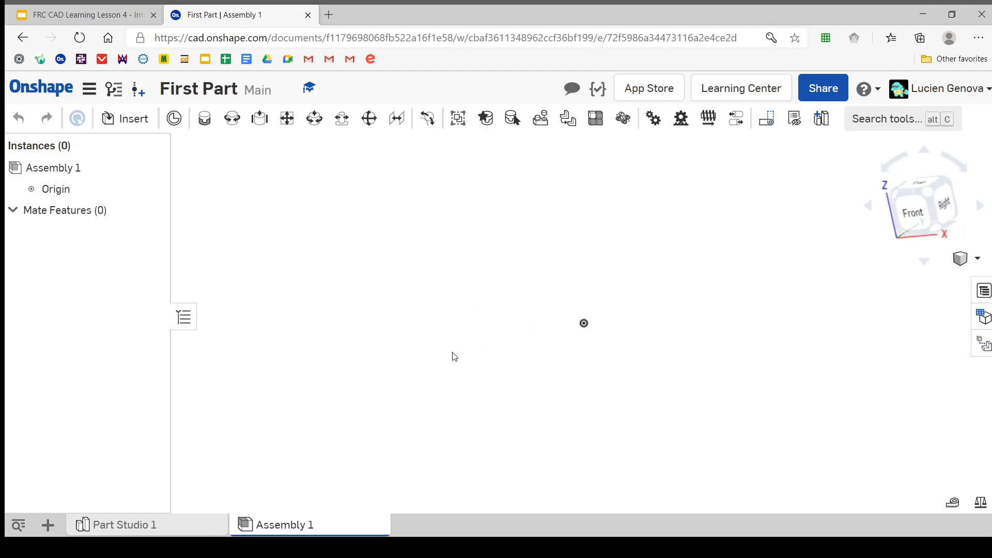
{"action": "right_click", "coordinate": [289, 531]}
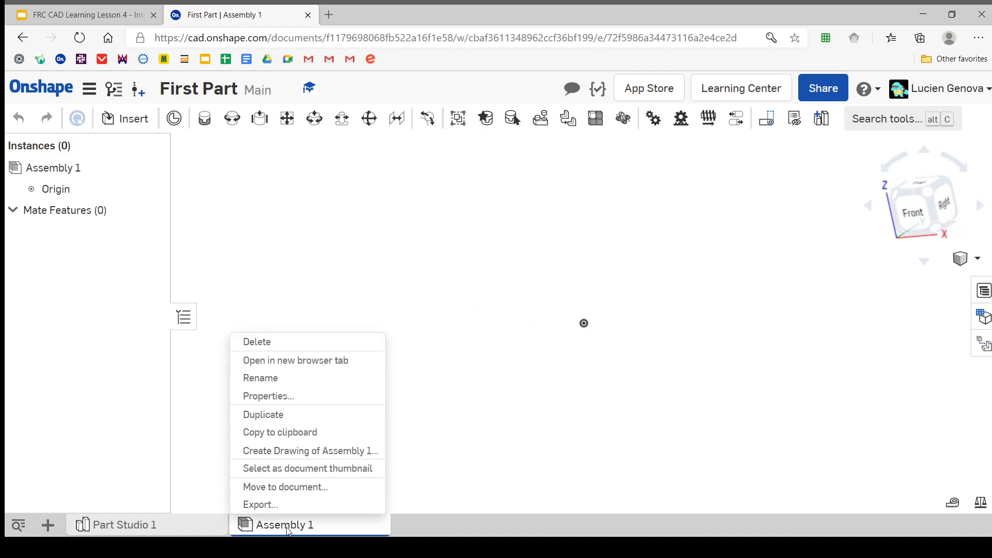
{"action": "left_click", "coordinate": [253, 340]}
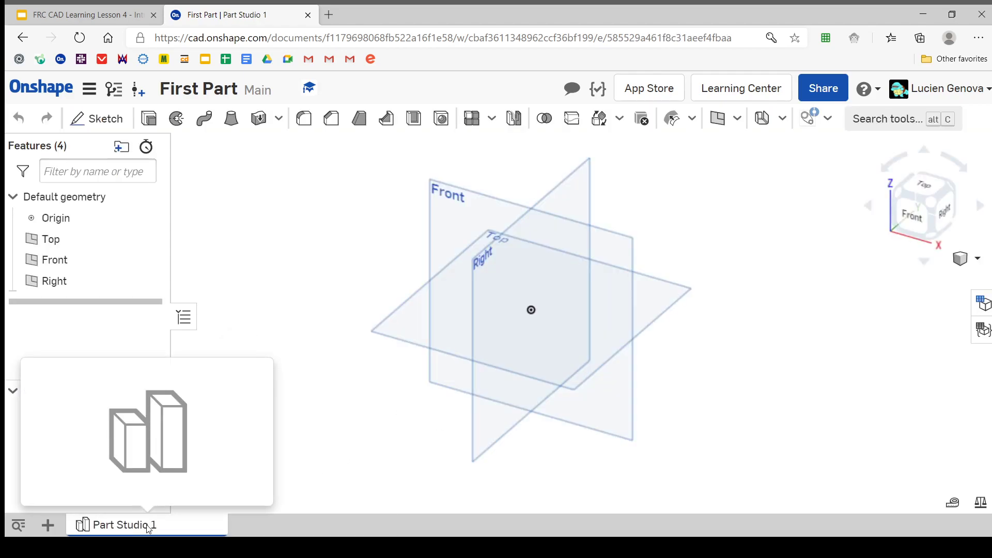
Rename Part Studio 1 as First Part
{"action": "right_click", "coordinate": [182, 531]}
{"action": "left_click", "coordinate": [127, 412]}
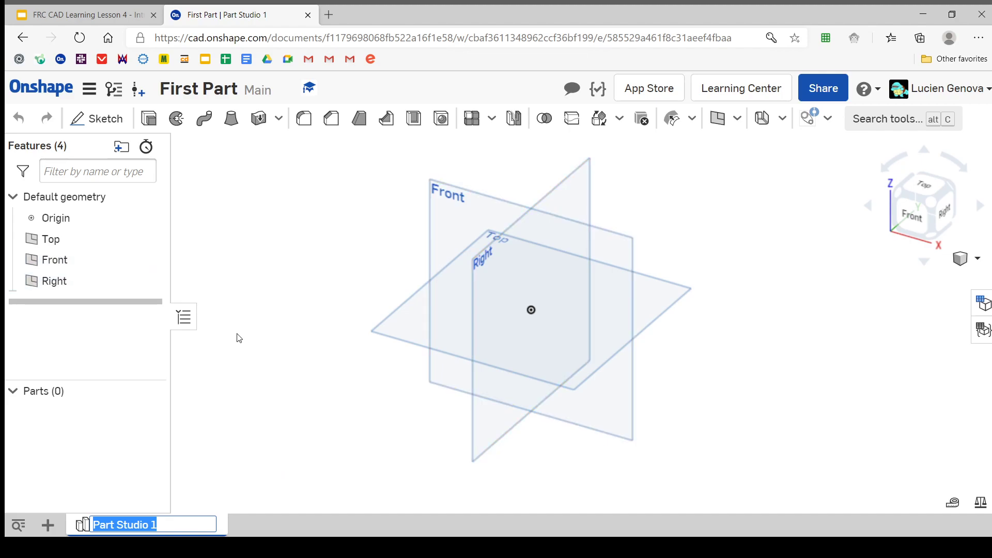
{"action": "type", "text": "Fors"}
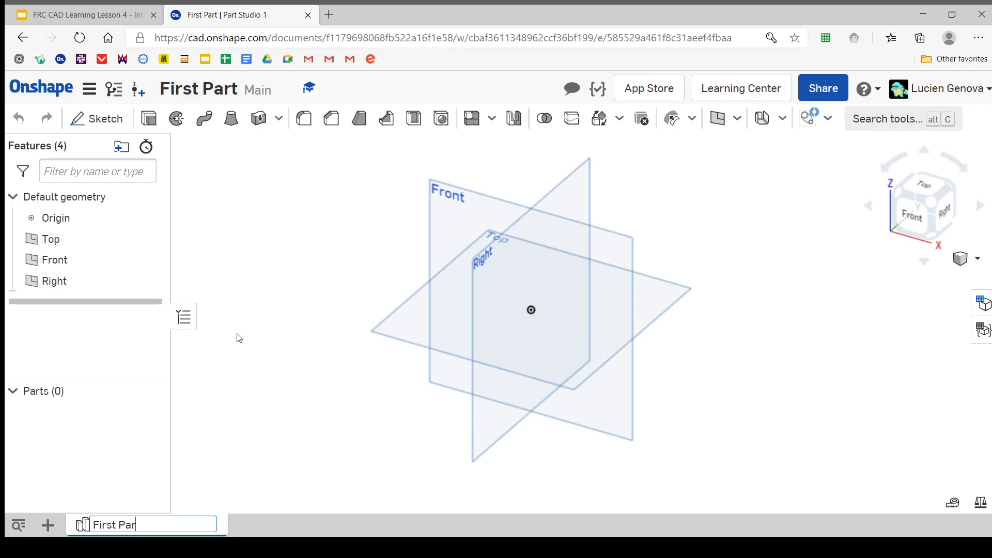
{"action": "key", "text": "Return"}
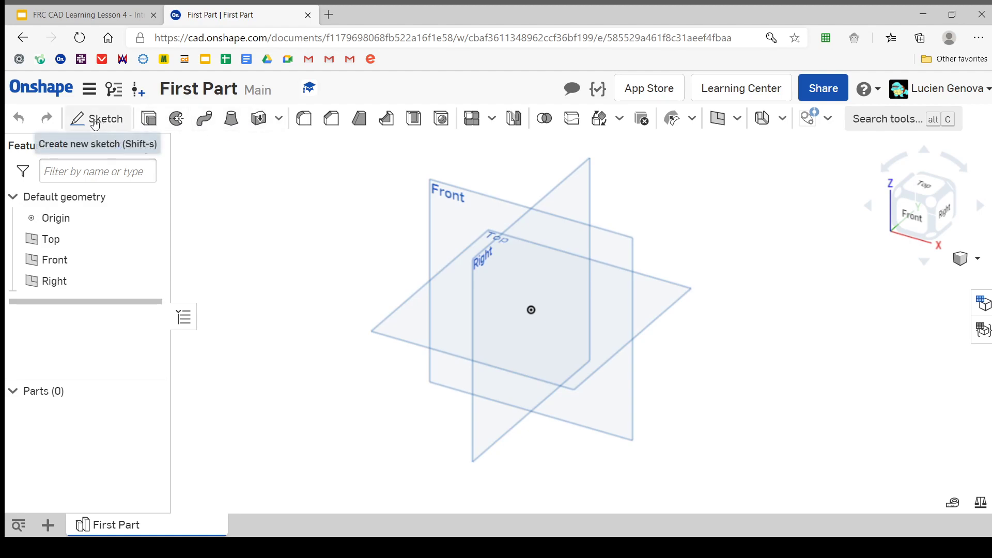
Start a new sketch on the Top plane and consult the Making your First Part instructions in the Google Slides lesson
{"action": "mouse_move", "coordinate": [95, 124]}
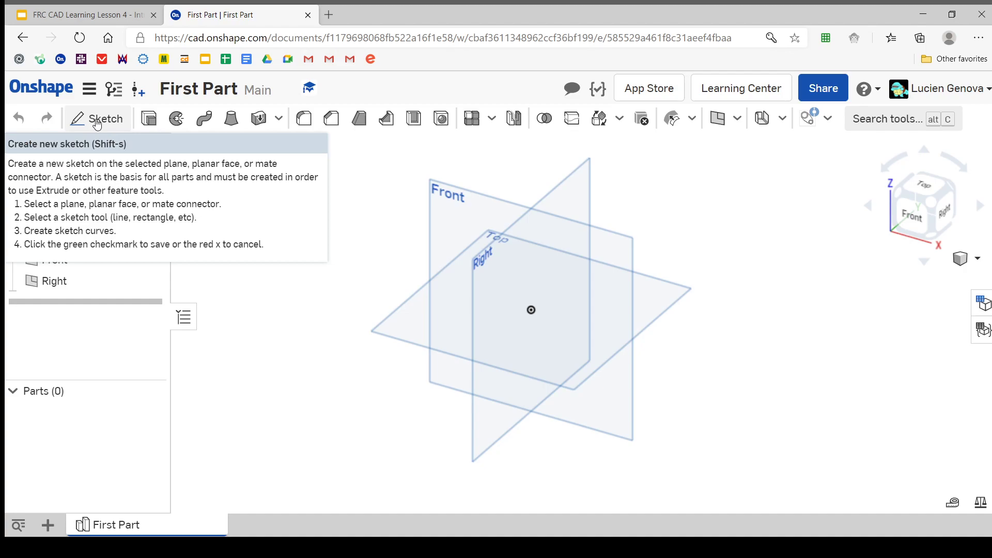
{"action": "left_click", "coordinate": [96, 120]}
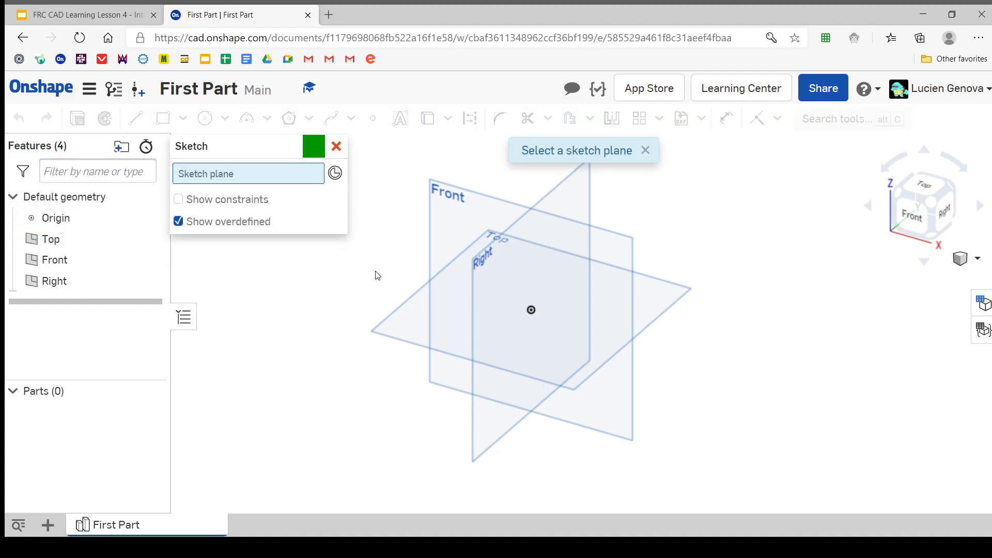
{"action": "left_click", "coordinate": [419, 302]}
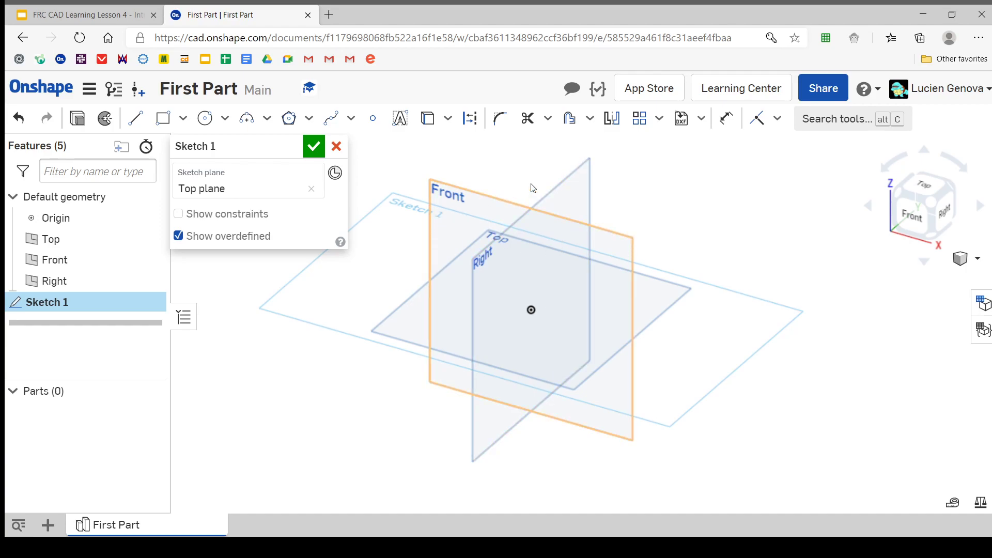
{"action": "left_click", "coordinate": [129, 16]}
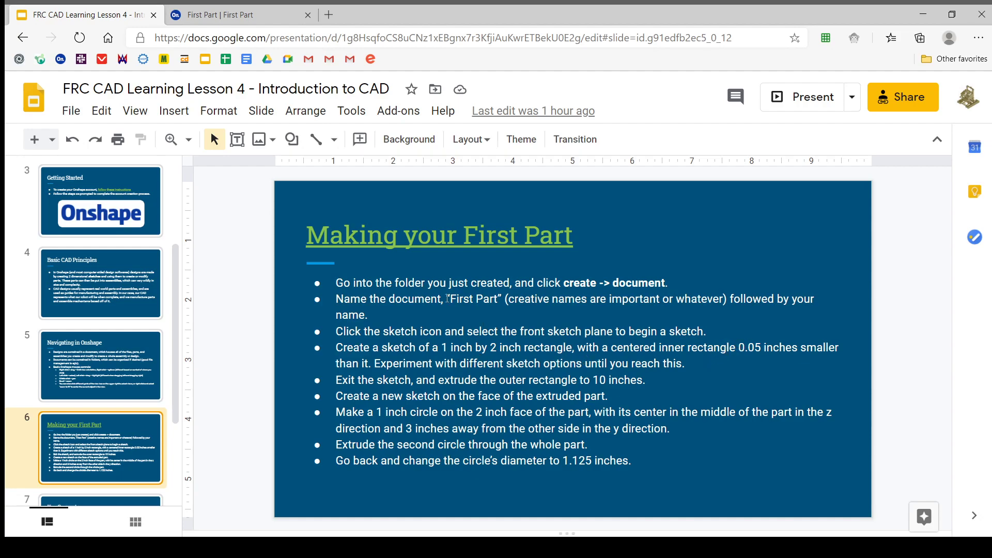
{"action": "left_click", "coordinate": [238, 14]}
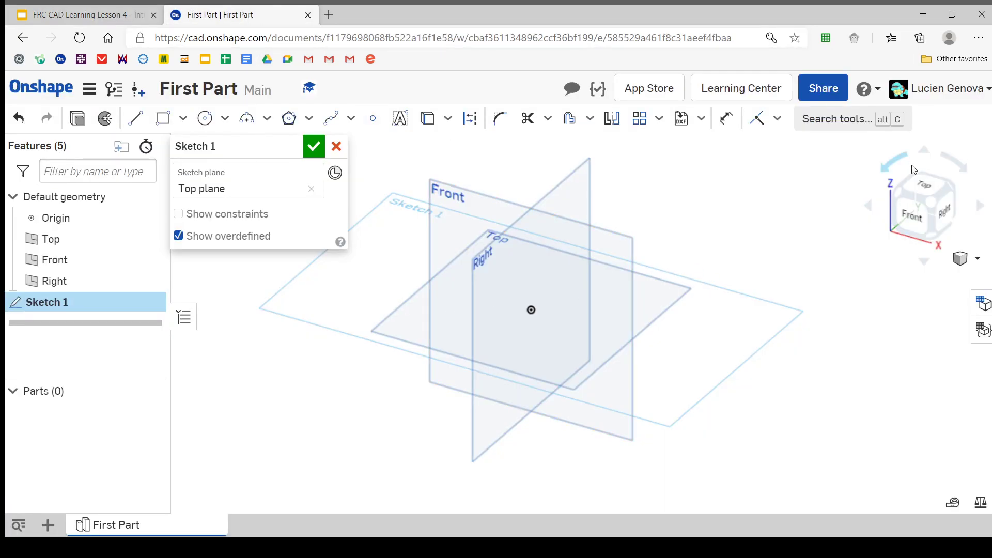
Sketch a center point rectangle at the origin on the Top plane, about 2.86 wide by 1.63 high
{"action": "left_click", "coordinate": [922, 181]}
{"action": "scroll", "coordinate": [569, 349], "scroll_direction": "up", "scroll_amount": 4}
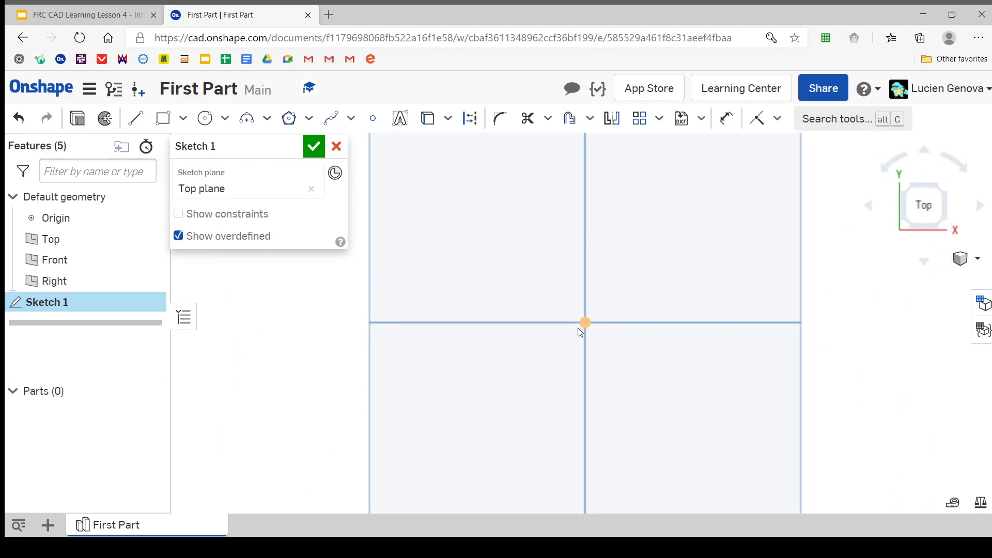
{"action": "scroll", "coordinate": [578, 327], "scroll_direction": "down", "scroll_amount": 2}
{"action": "scroll", "coordinate": [578, 328], "scroll_direction": "down", "scroll_amount": 1}
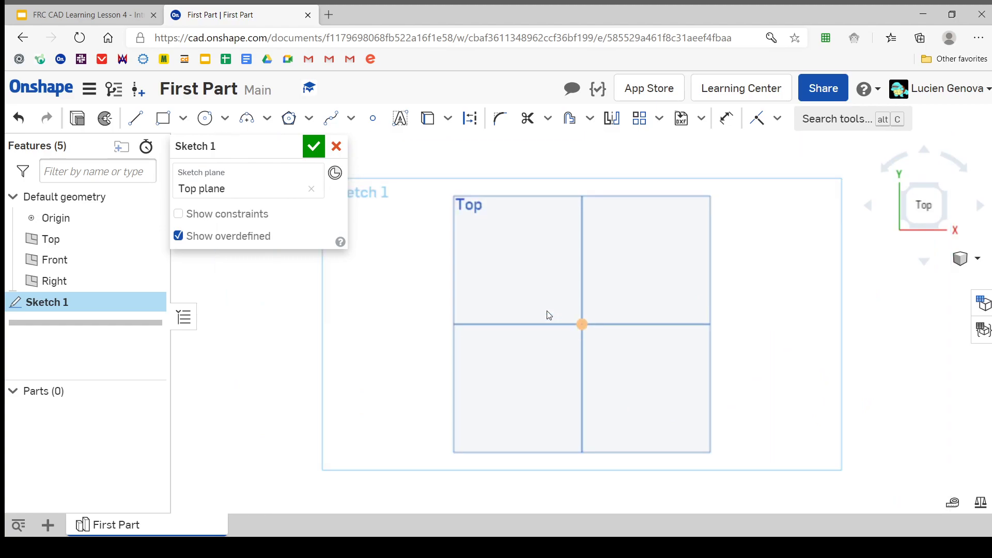
{"action": "left_click", "coordinate": [183, 118]}
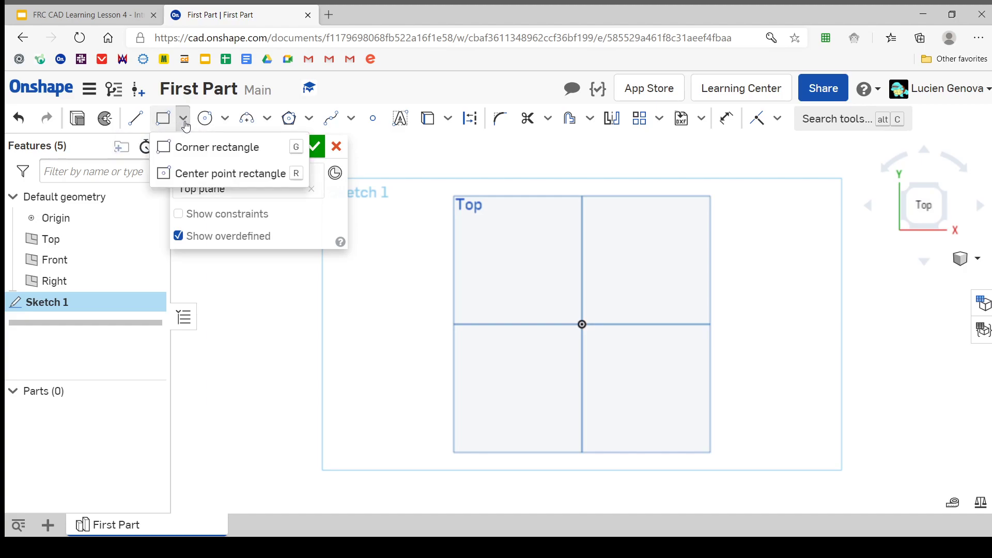
{"action": "left_click", "coordinate": [179, 171]}
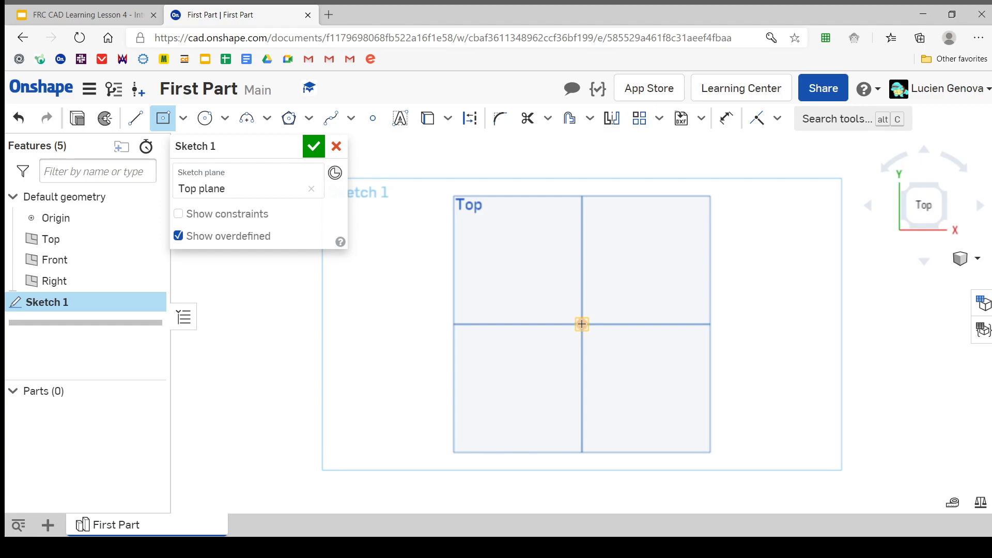
{"action": "mouse_move", "coordinate": [582, 324]}
{"action": "right_mouse_down"}
{"action": "mouse_move", "coordinate": [583, 305]}
{"action": "mouse_move", "coordinate": [575, 310]}
{"action": "right_mouse_up"}
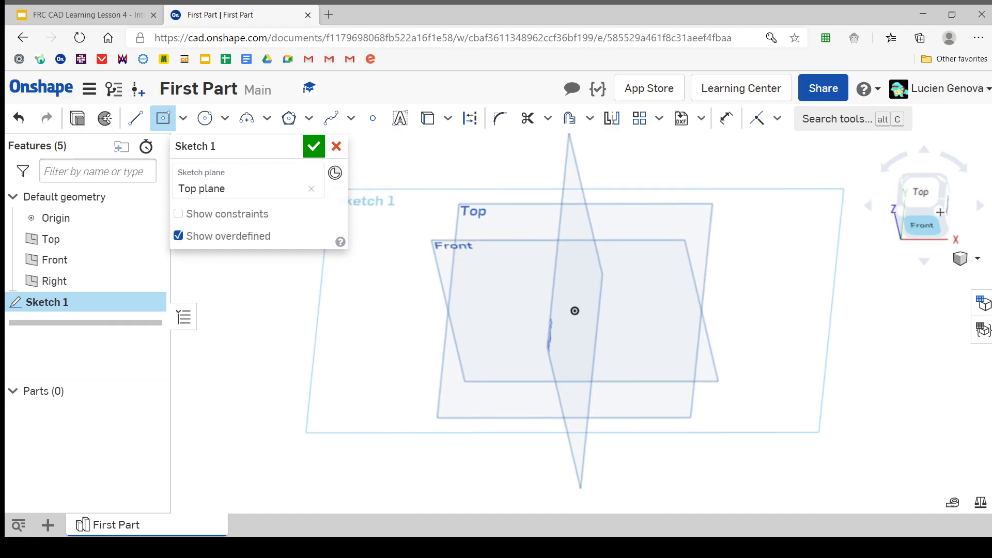
{"action": "left_click", "coordinate": [921, 192]}
{"action": "scroll", "coordinate": [581, 324], "scroll_direction": "down", "scroll_amount": 3}
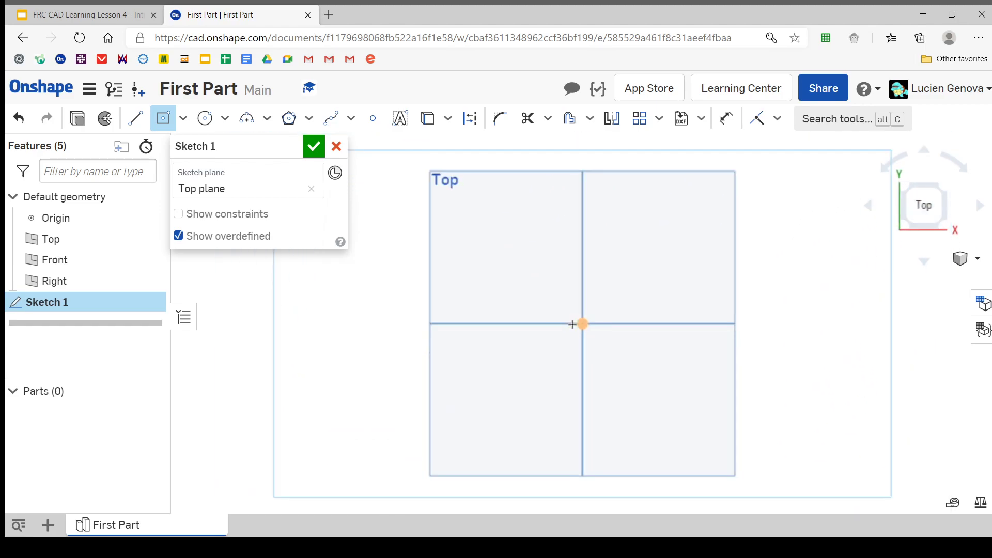
{"action": "left_click", "coordinate": [581, 324]}
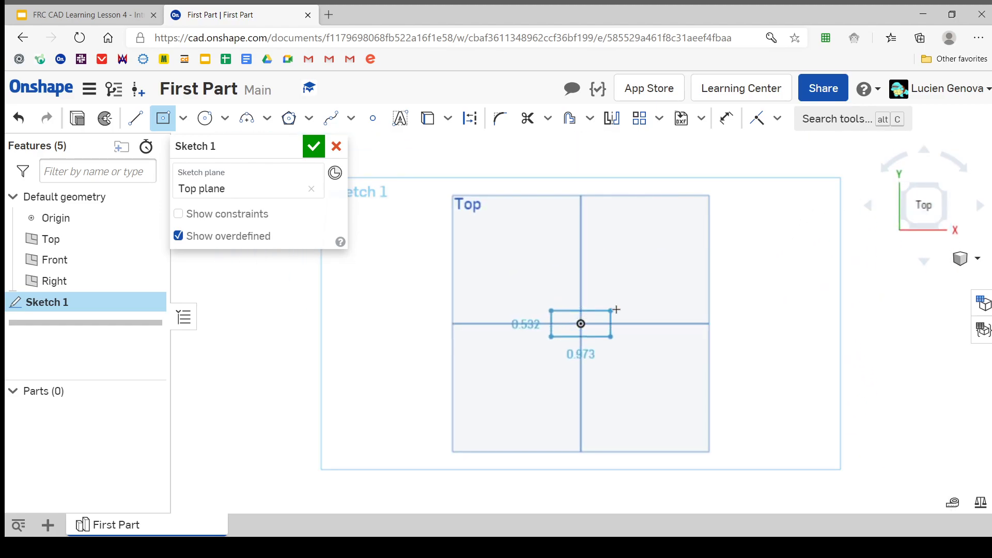
{"action": "left_click", "coordinate": [636, 298]}
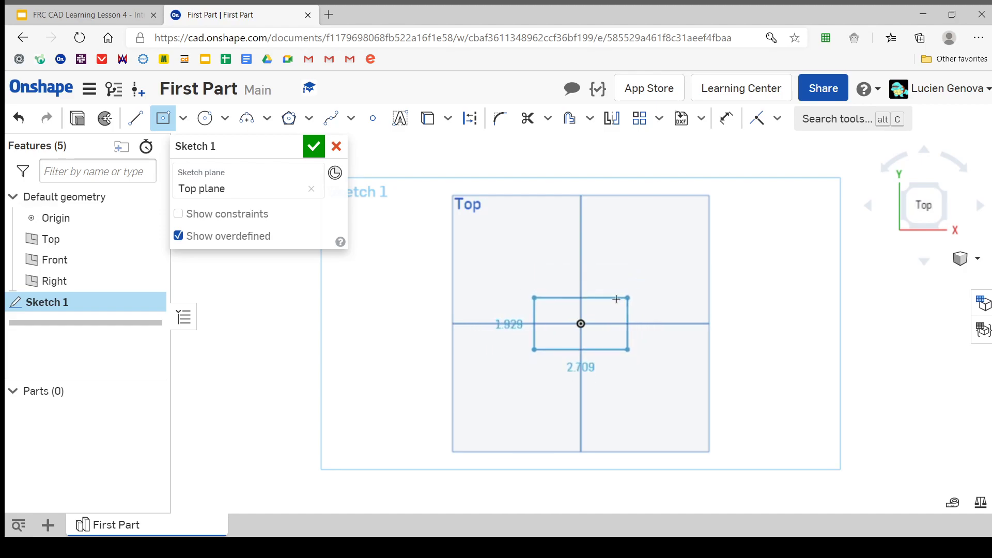
{"action": "left_click", "coordinate": [642, 289]}
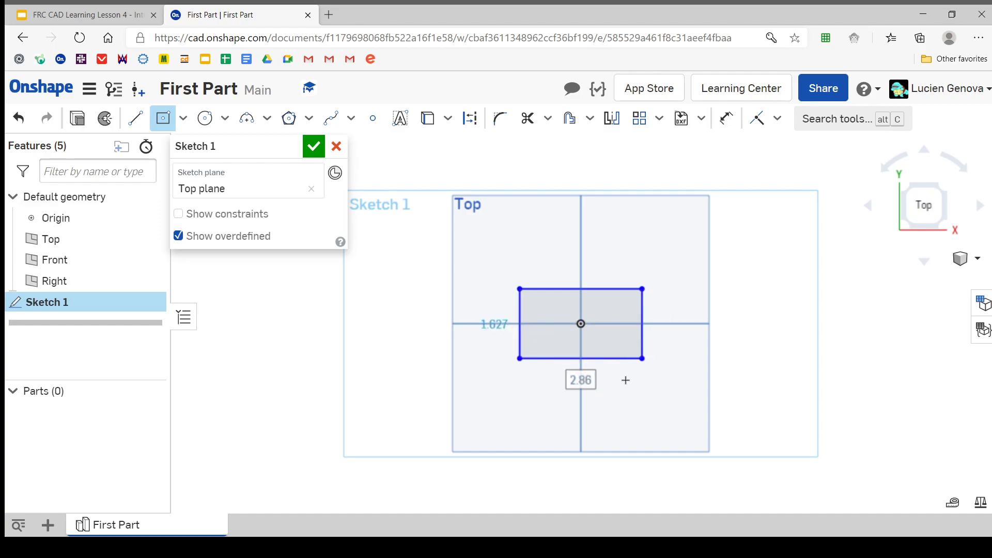
Set the center point rectangle's width to 2 in and its height to 1 in, and leave the rectangle tool
{"action": "key", "text": "Tab"}
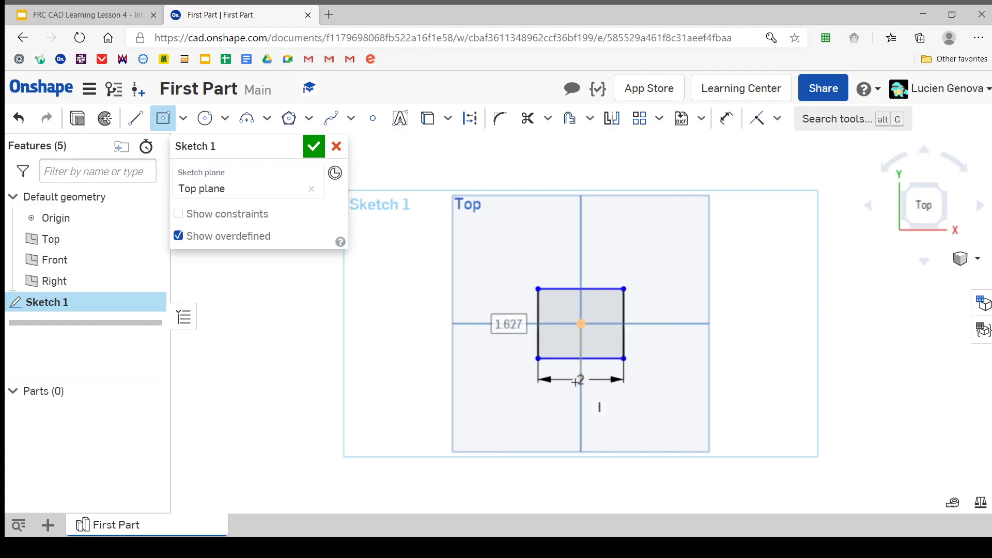
{"action": "left_click", "coordinate": [493, 328]}
{"action": "type", "text": "1"}
{"action": "key", "text": "Escape"}
{"action": "scroll", "coordinate": [585, 351], "scroll_direction": "up", "scroll_amount": 3}
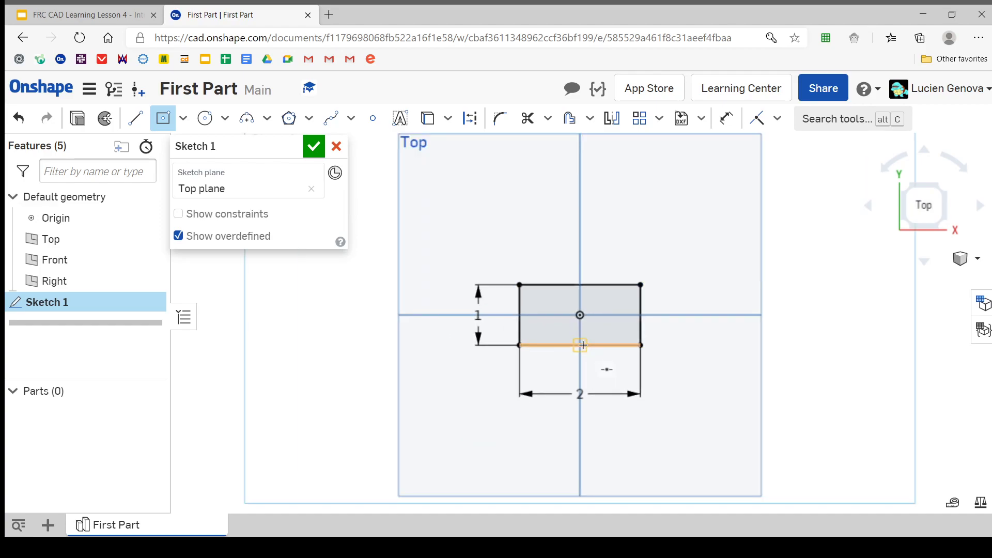
{"action": "key", "text": "Escape"}
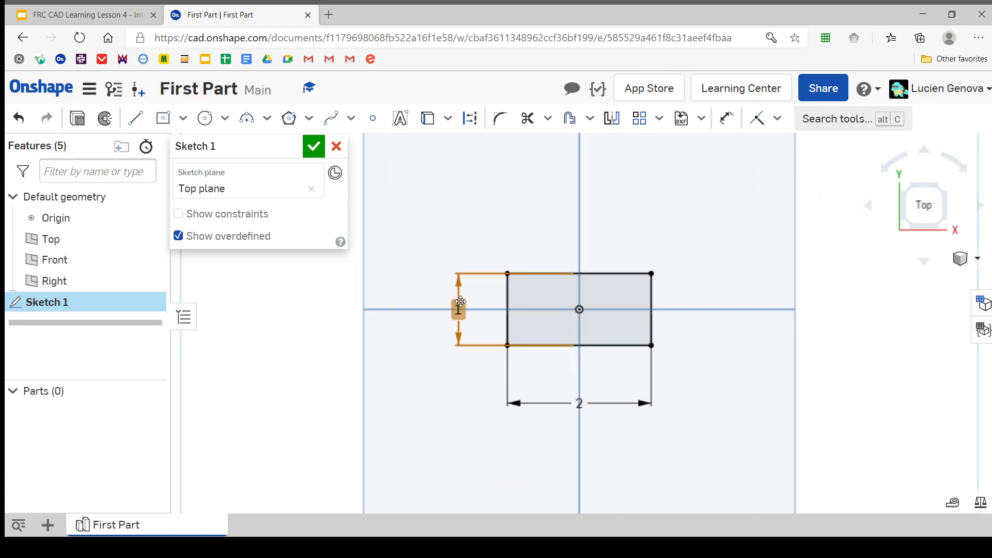
Delete the rectangle's height dimension and set its width dimension to 3 in
{"action": "left_click", "coordinate": [461, 302]}
{"action": "key", "text": "Delete"}
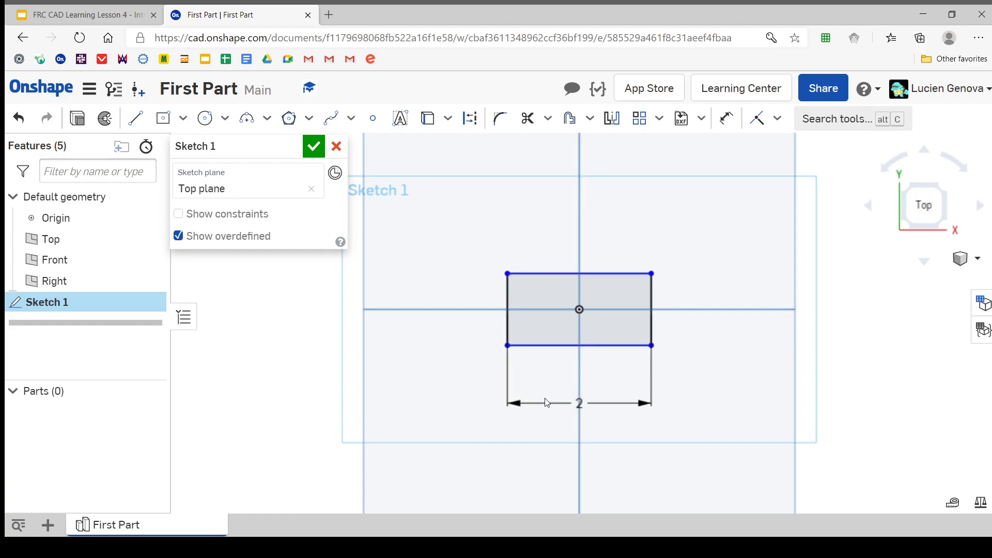
{"action": "double_click", "coordinate": [581, 403]}
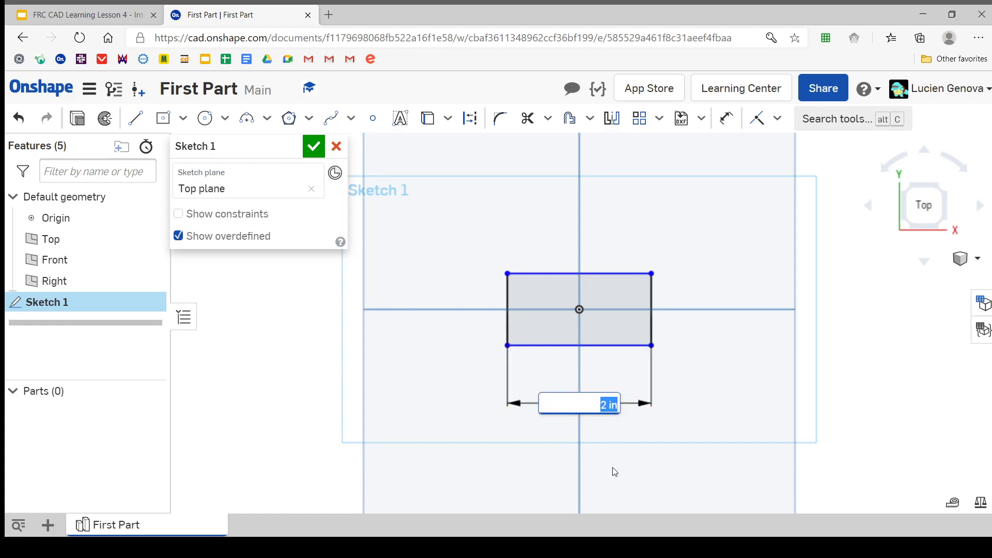
{"action": "key", "text": "Return"}
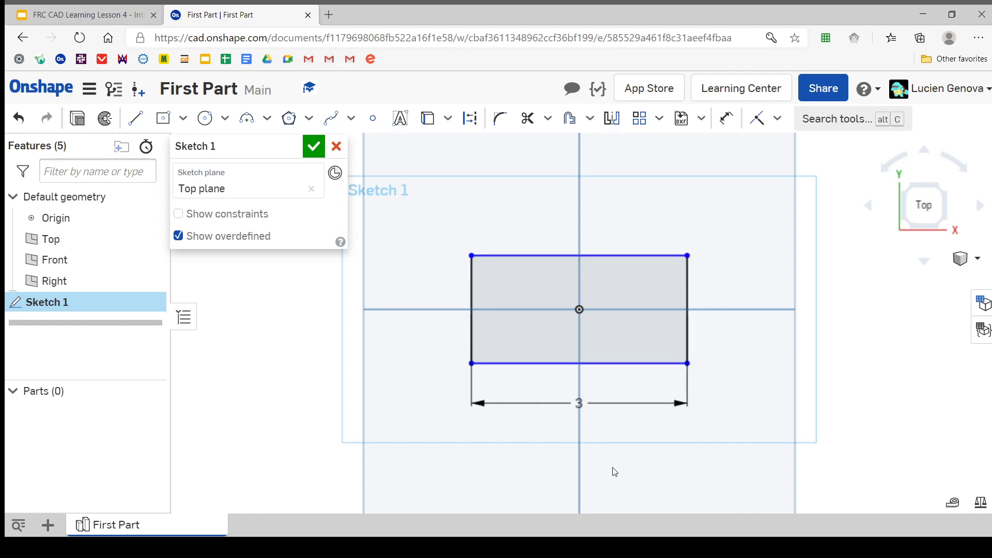
Set the rectangle's width dimension with the expression 3+5
{"action": "double_click", "coordinate": [586, 407]}
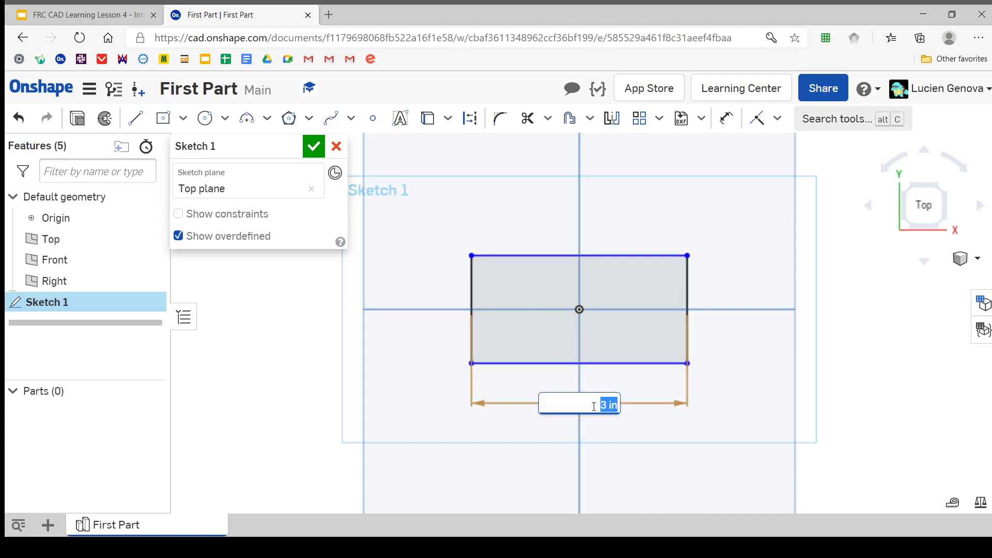
{"action": "type", "text": "3+"}
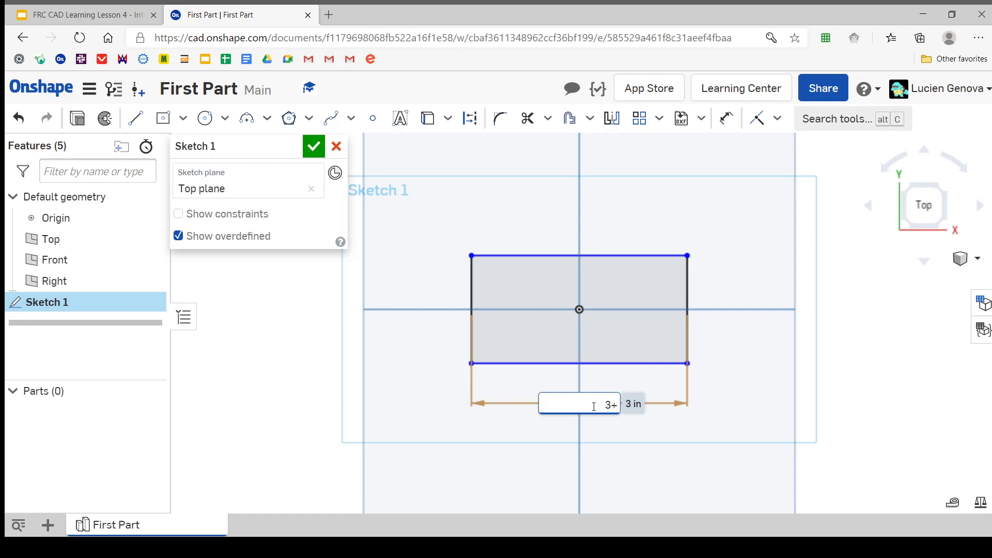
{"action": "type", "text": "5"}
{"action": "key", "text": "Return"}
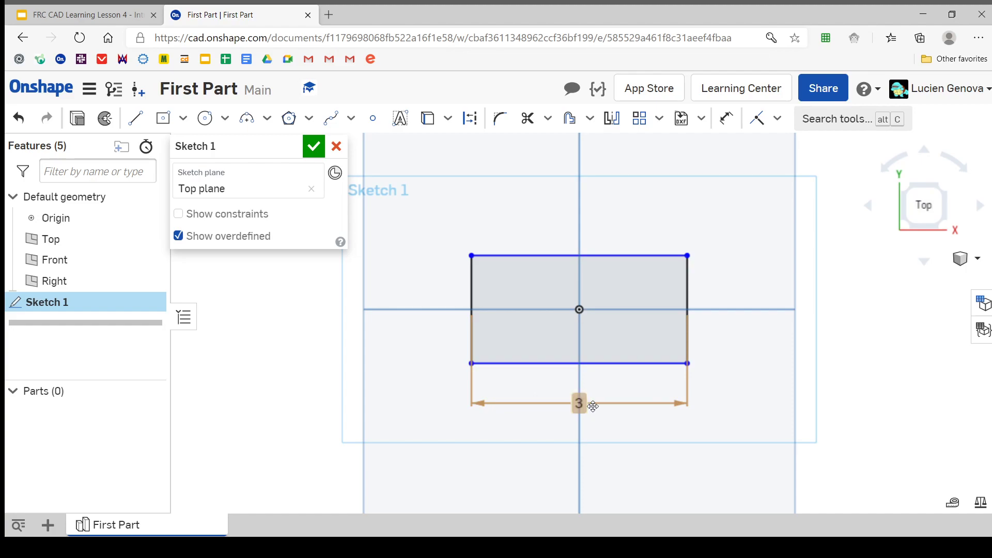
{"action": "scroll", "coordinate": [584, 382], "scroll_direction": "down", "scroll_amount": 3}
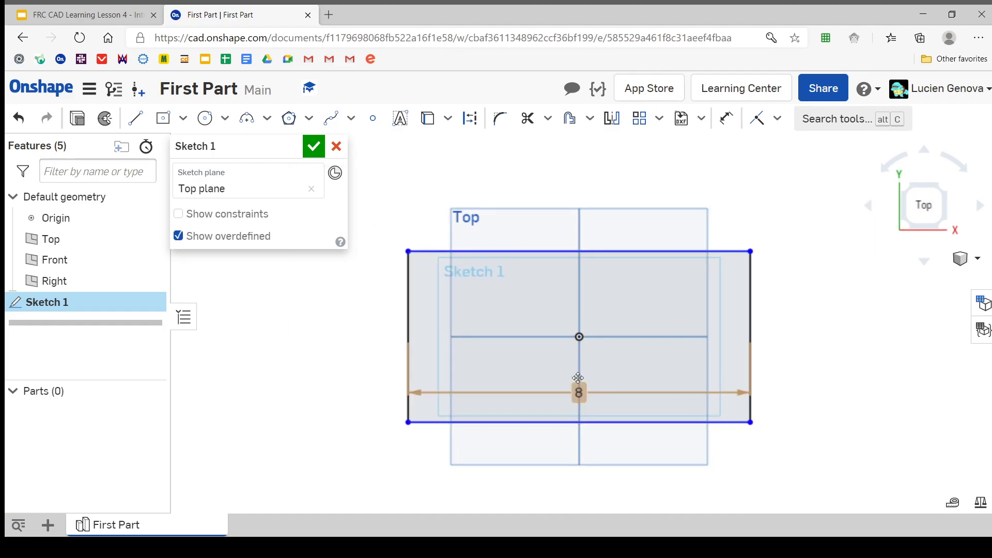
Set the rectangle's width dimension to 2 in
{"action": "double_click", "coordinate": [579, 393]}
{"action": "key", "text": "Return"}
{"action": "scroll", "coordinate": [593, 390], "scroll_direction": "up", "scroll_amount": 3}
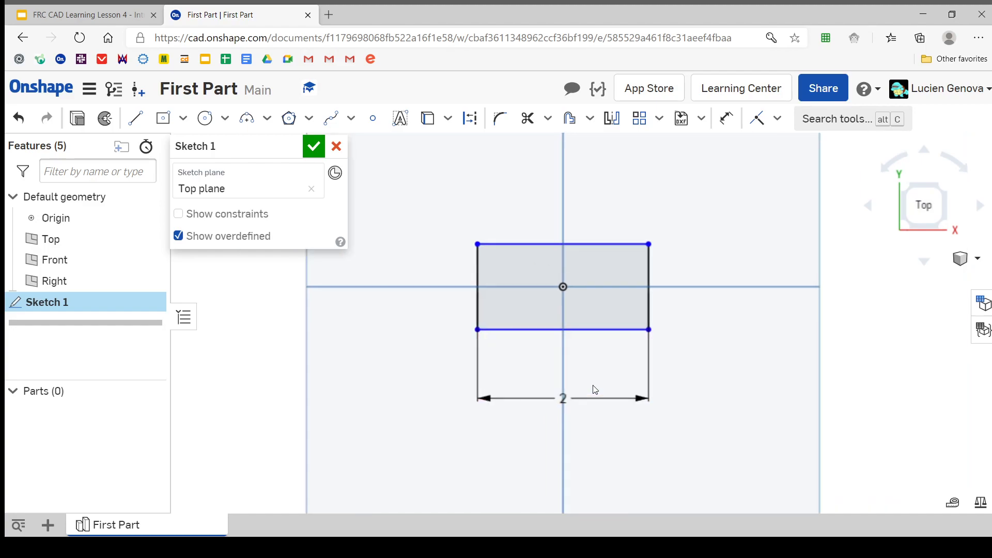
Pull the rectangle's upper edge outward so that the rectangle is about 1.56 in high
{"action": "scroll", "coordinate": [650, 281], "scroll_direction": "up", "scroll_amount": 2}
{"action": "mouse_move", "coordinate": [541, 326]}
{"action": "middle_mouse_down"}
{"action": "mouse_move", "coordinate": [637, 332]}
{"action": "mouse_move", "coordinate": [641, 308]}
{"action": "middle_mouse_up"}
{"action": "scroll", "coordinate": [637, 332], "scroll_direction": "down", "scroll_amount": 2}
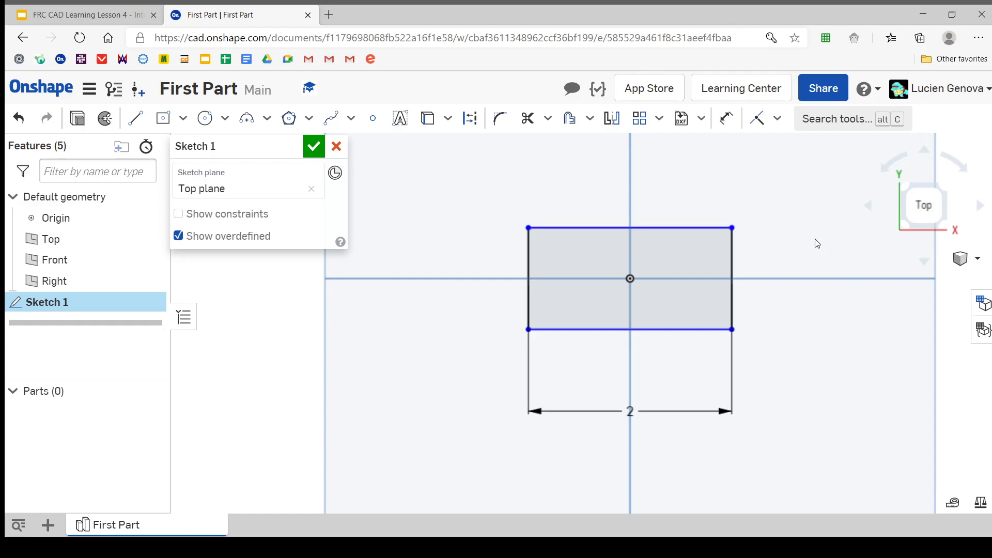
{"action": "right_click_drag", "start_coordinate": [819, 258], "coordinate": [791, 234]}
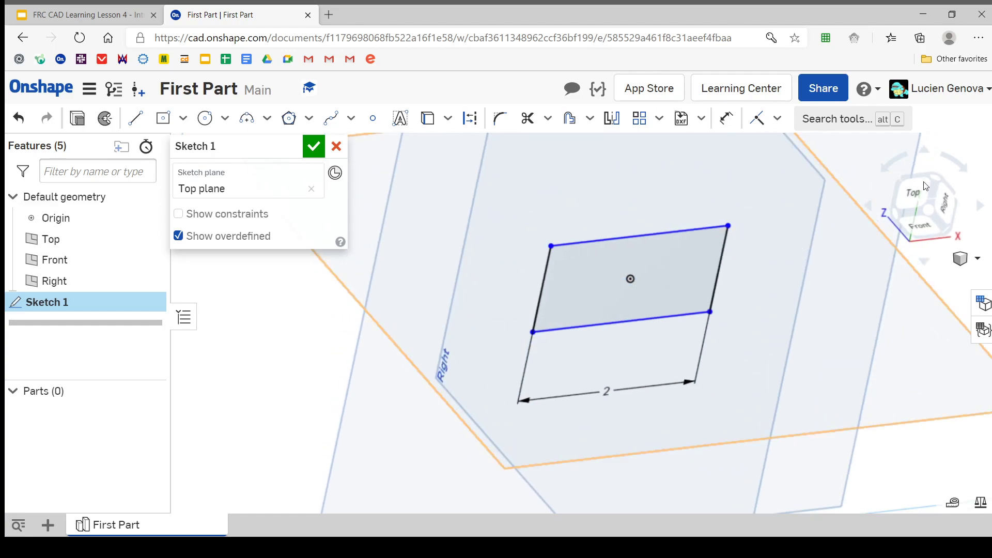
{"action": "left_click", "coordinate": [906, 193]}
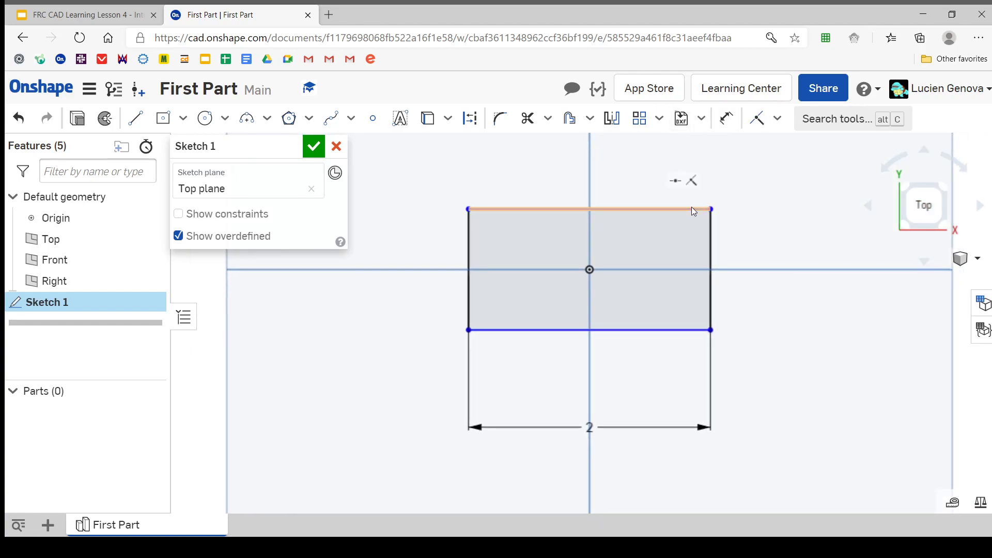
{"action": "mouse_move", "coordinate": [692, 207]}
{"action": "left_mouse_down"}
{"action": "mouse_move", "coordinate": [691, 151]}
{"action": "mouse_move", "coordinate": [700, 225]}
{"action": "mouse_move", "coordinate": [709, 150]}
{"action": "mouse_move", "coordinate": [704, 228]}
{"action": "mouse_move", "coordinate": [711, 175]}
{"action": "left_mouse_up"}
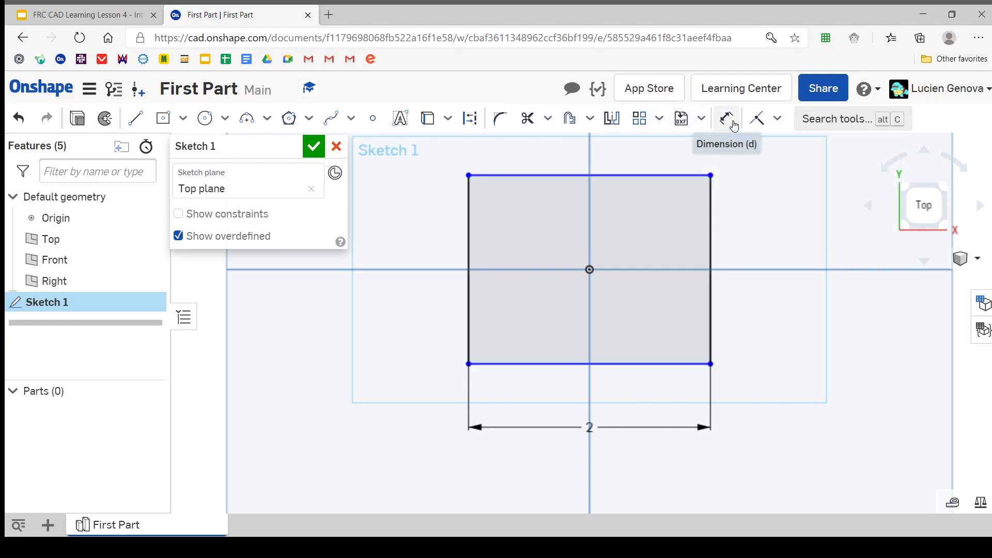
Dimension the rectangle's right edge with the Dimension tool and set its height to 1 in
{"action": "left_click", "coordinate": [734, 126]}
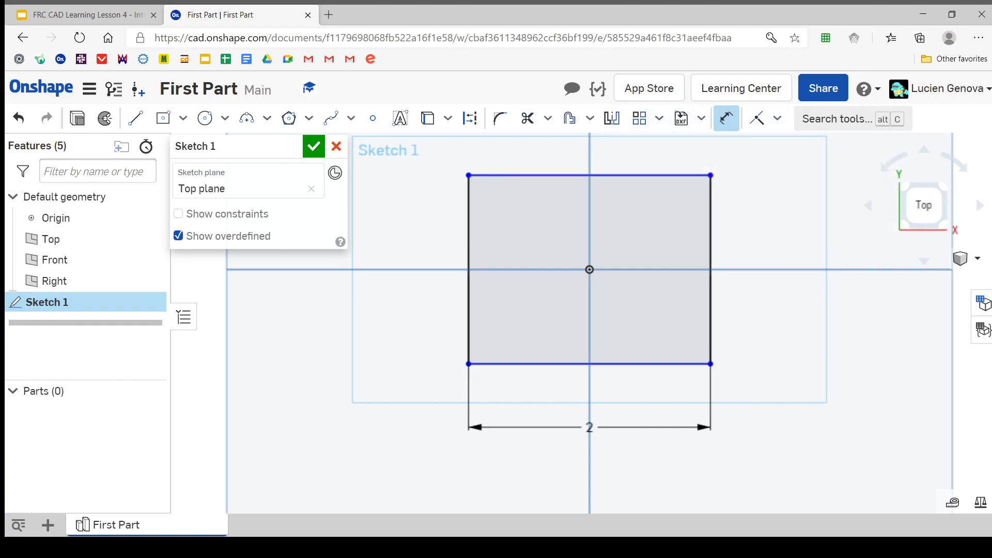
{"action": "left_click", "coordinate": [712, 239]}
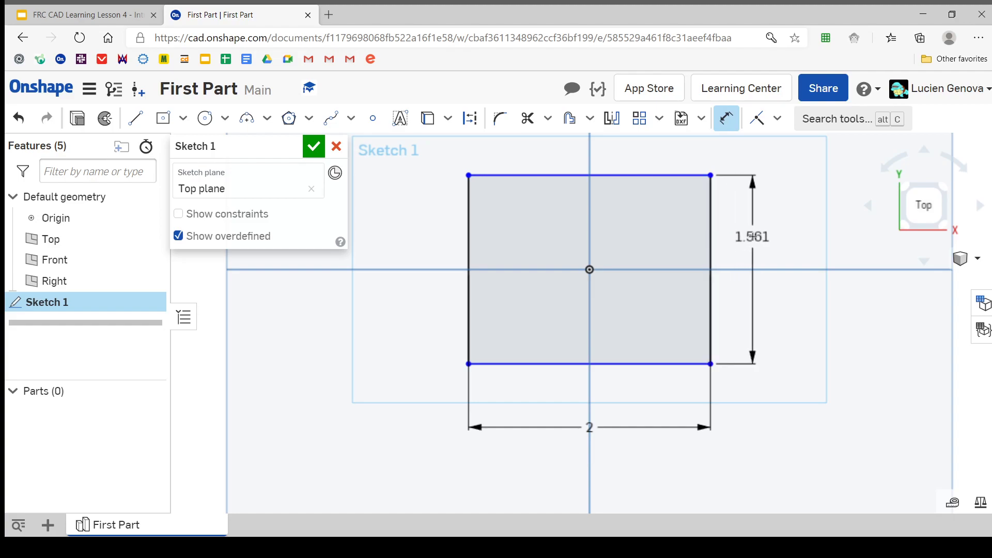
{"action": "left_click", "coordinate": [752, 236]}
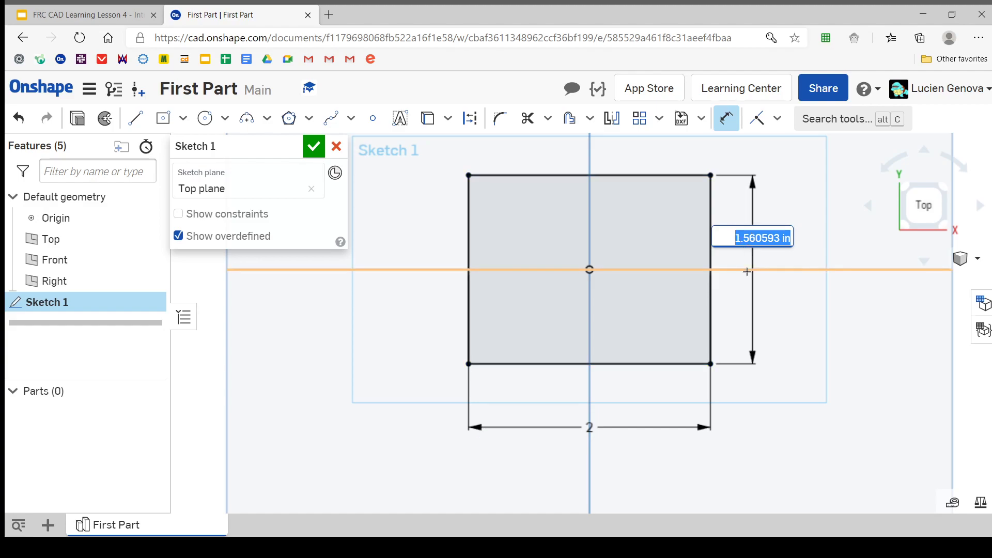
{"action": "type", "text": "1"}
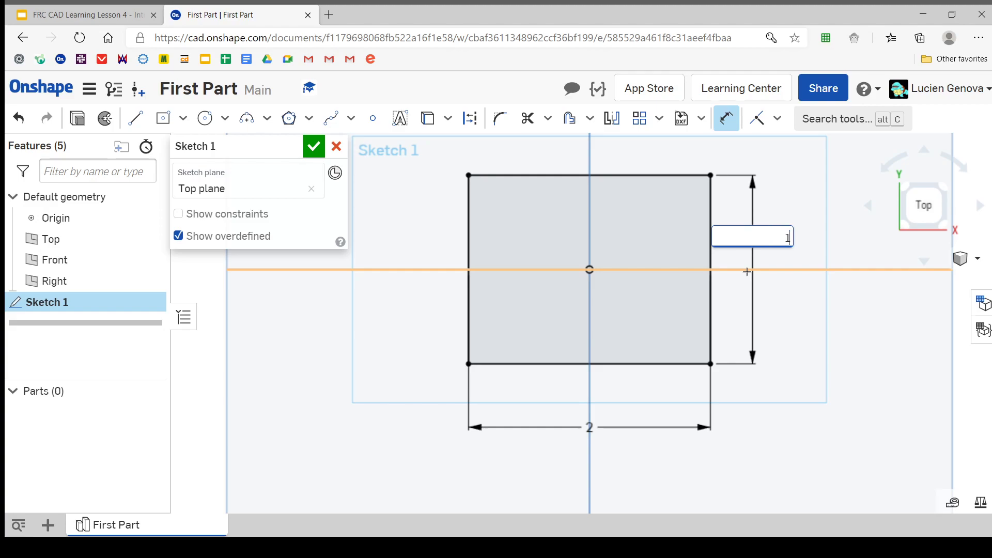
{"action": "key", "text": "Escape"}
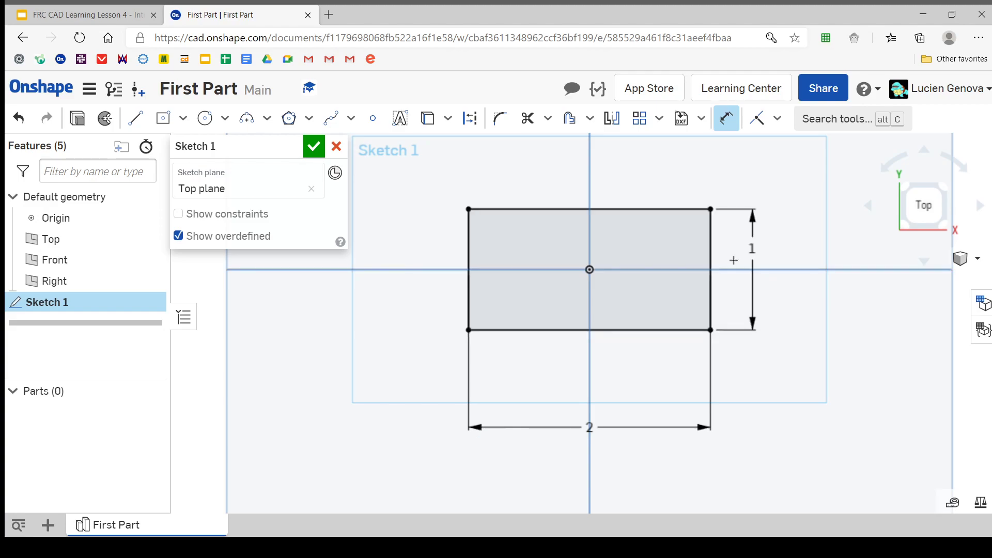
{"action": "key", "text": "Escape"}
Move the height dimension slightly outward to mid-height and set its value to 1 mm
{"action": "left_click_drag", "start_coordinate": [751, 248], "coordinate": [756, 268]}
{"action": "double_click", "coordinate": [756, 268]}
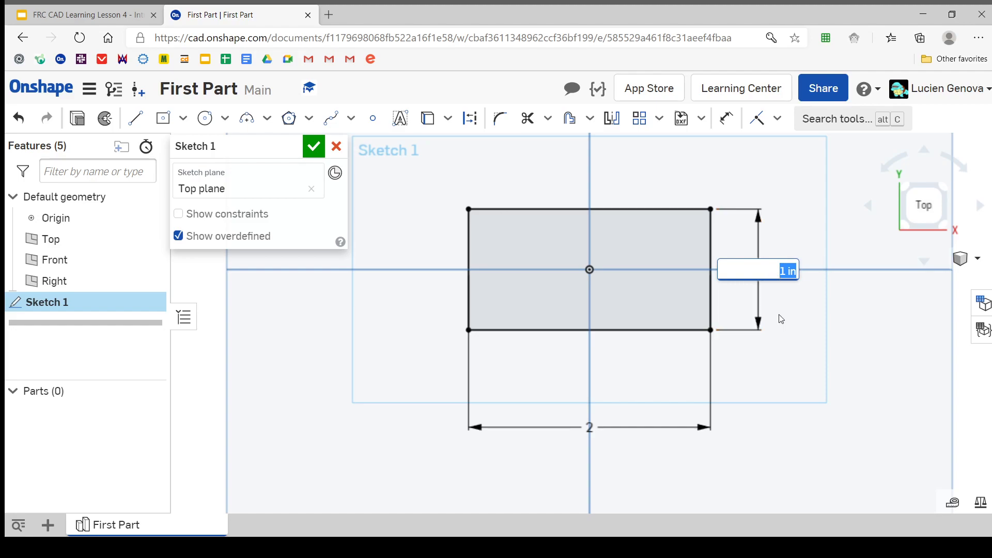
{"action": "type", "text": "1mm"}
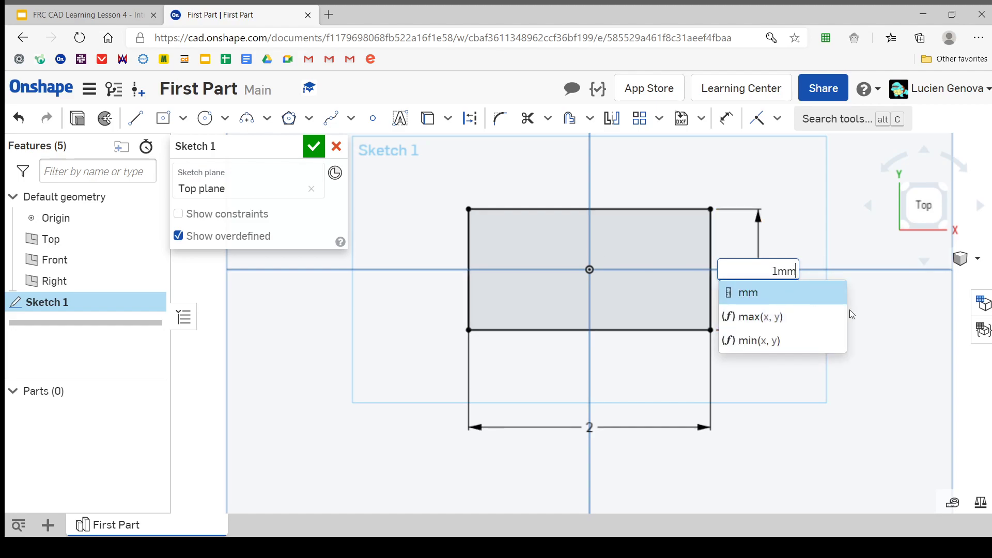
{"action": "key", "text": "Return"}
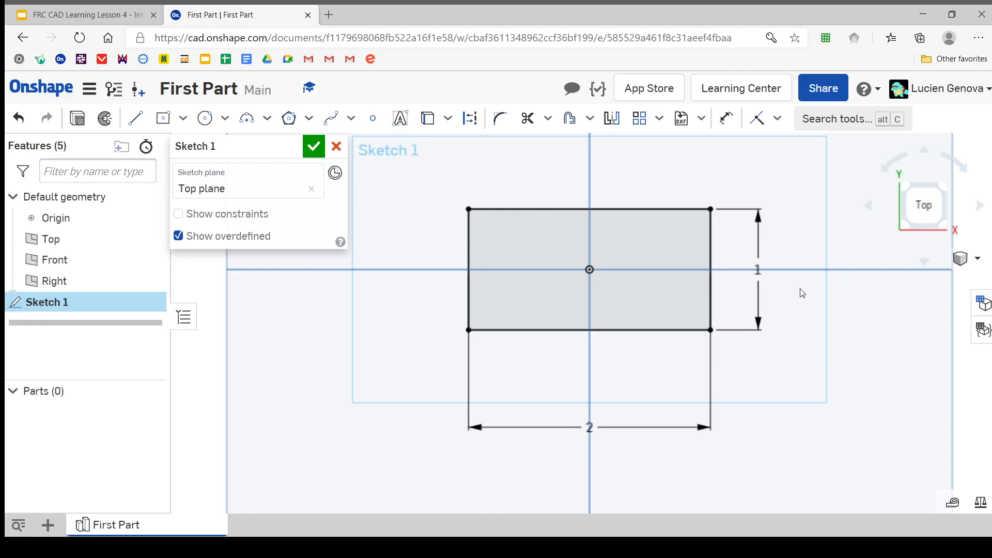
{"action": "scroll", "coordinate": [765, 280], "scroll_direction": "up", "scroll_amount": 5}
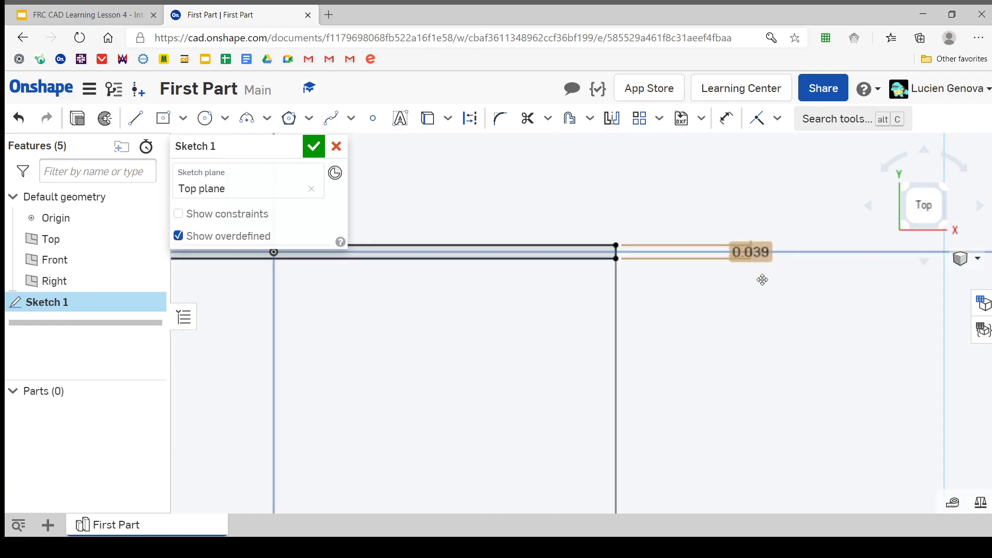
{"action": "scroll", "coordinate": [762, 332], "scroll_direction": "down", "scroll_amount": 4}
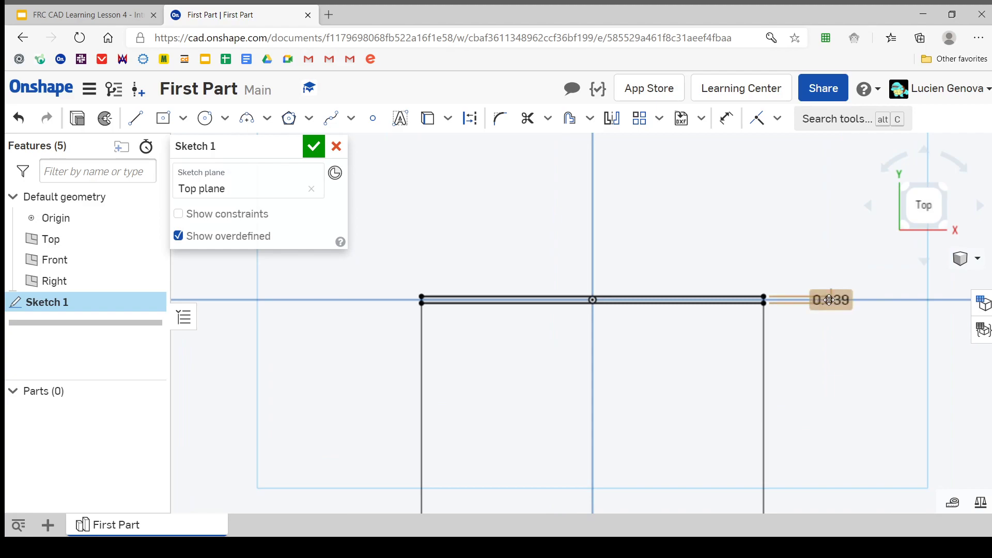
Set the rectangle's height dimension back to 1 in
{"action": "double_click", "coordinate": [829, 300]}
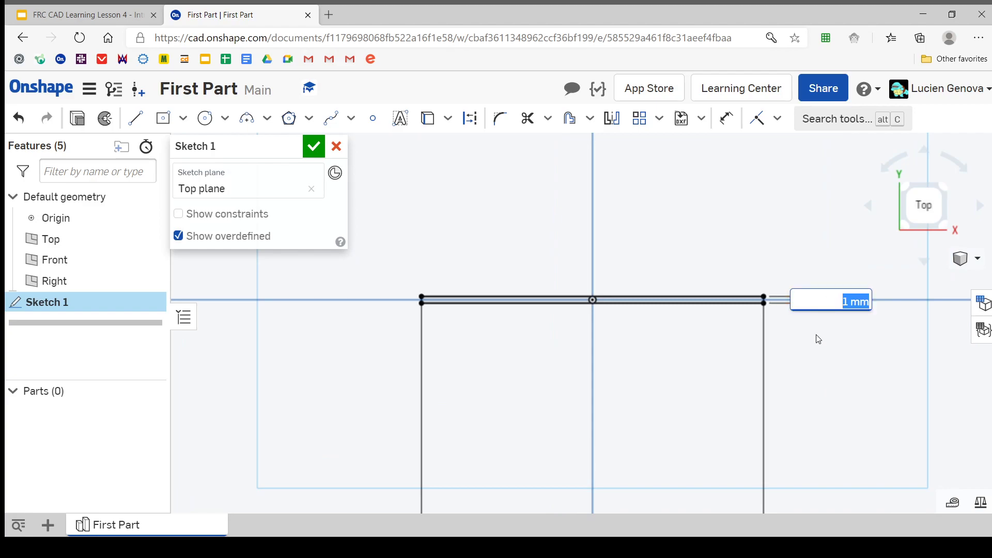
{"action": "scroll", "coordinate": [859, 339], "scroll_direction": "down", "scroll_amount": 1}
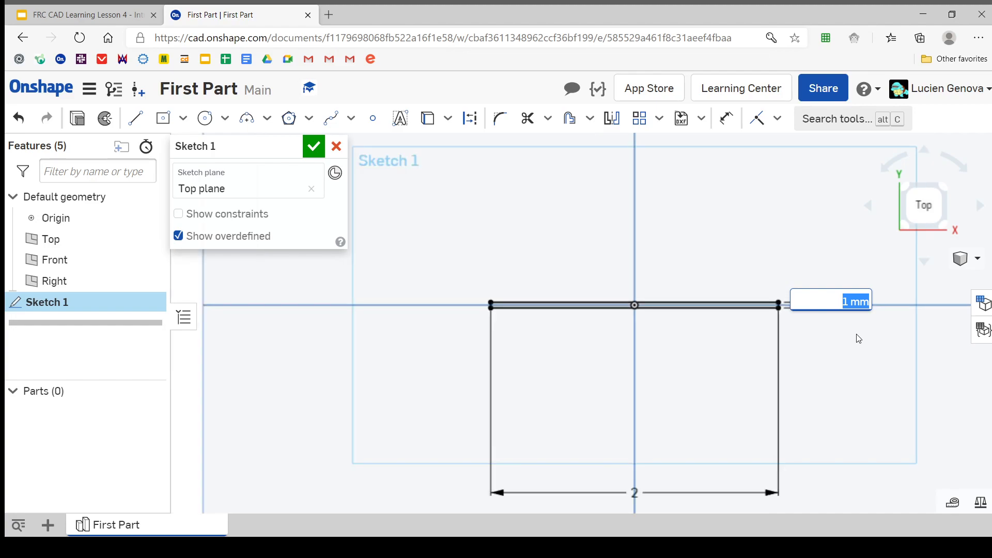
{"action": "middle_click_drag", "start_coordinate": [847, 336], "coordinate": [836, 337]}
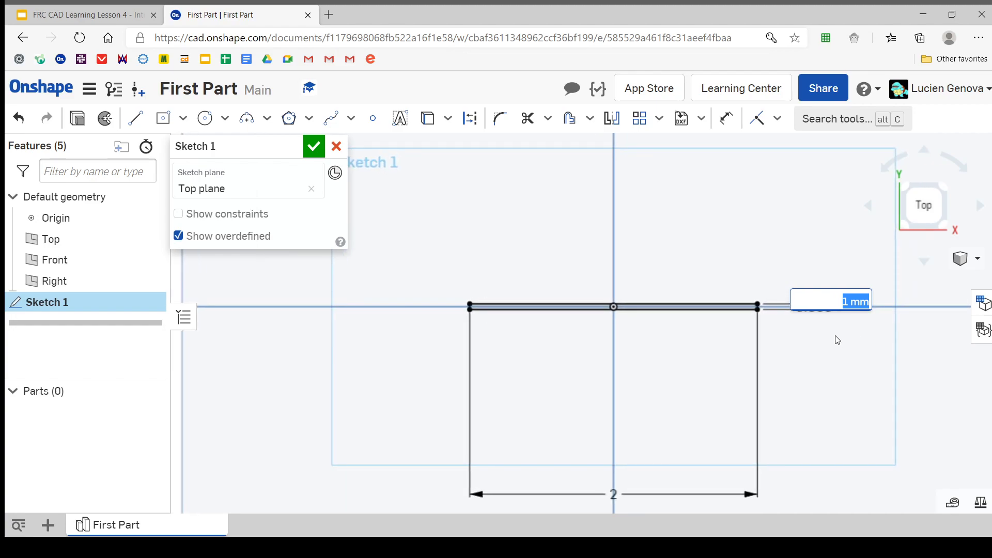
{"action": "left_click", "coordinate": [807, 316]}
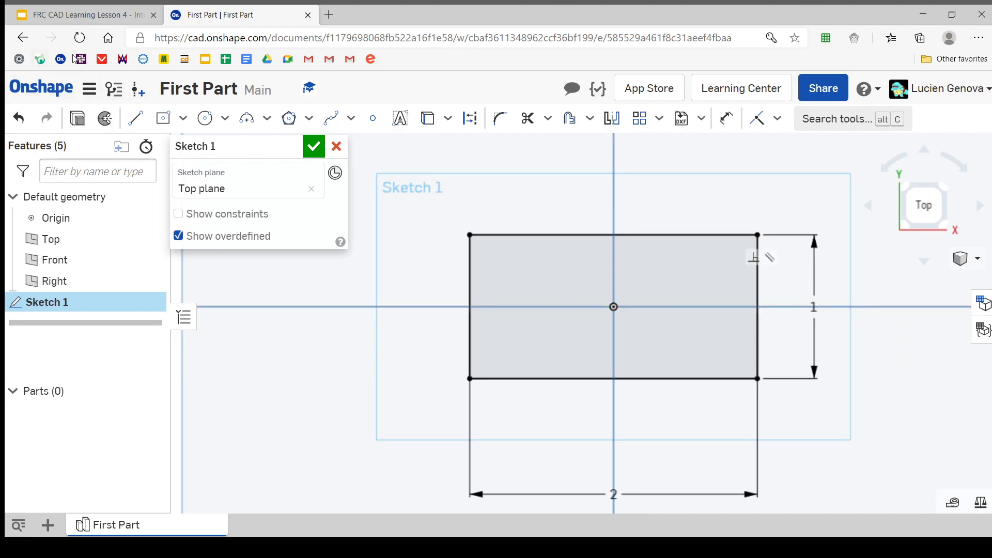
Check the rectangle instruction on the lesson slide and select all four edges of the 2 by 1 in rectangle for an Offset
{"action": "left_click", "coordinate": [90, 11]}
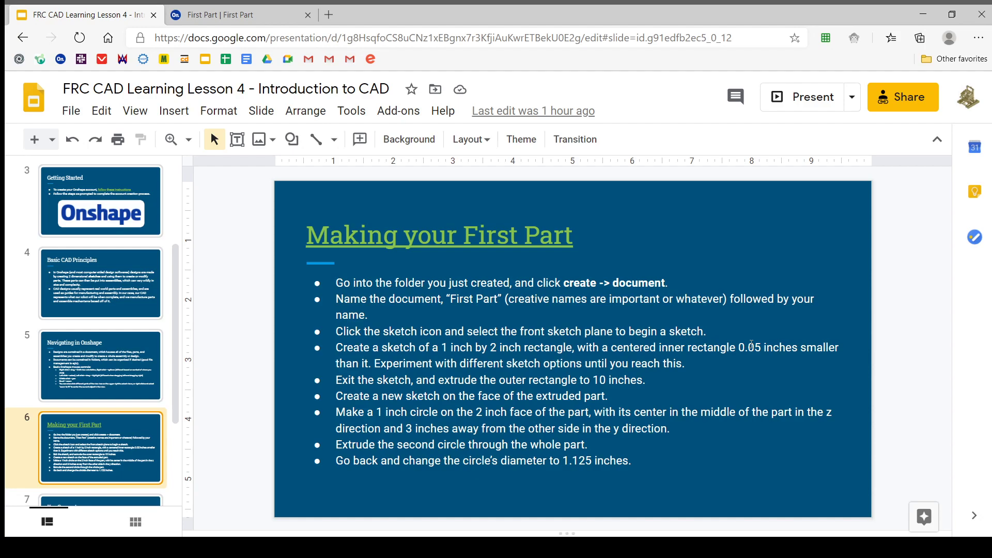
{"action": "left_click", "coordinate": [238, 11]}
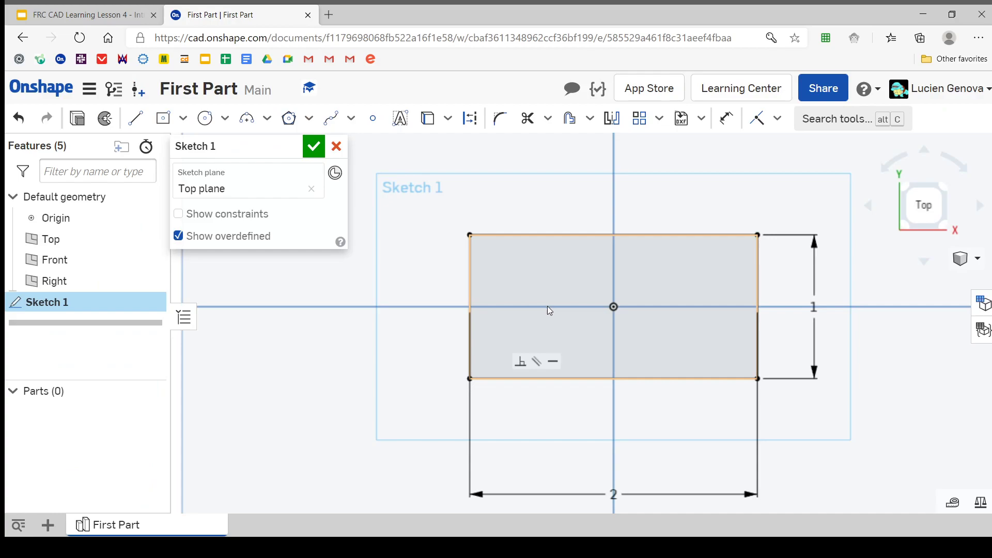
{"action": "mouse_move", "coordinate": [612, 305]}
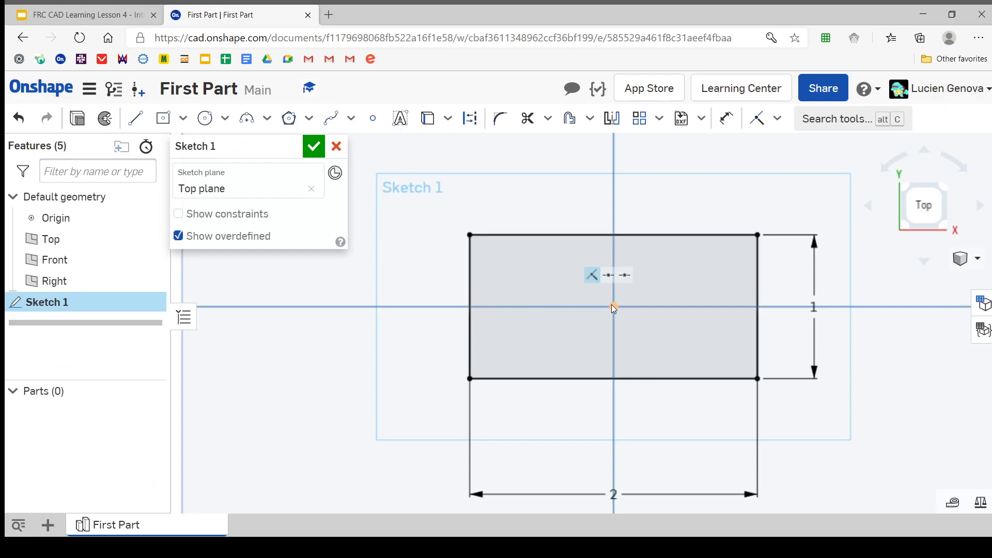
{"action": "left_click", "coordinate": [571, 119]}
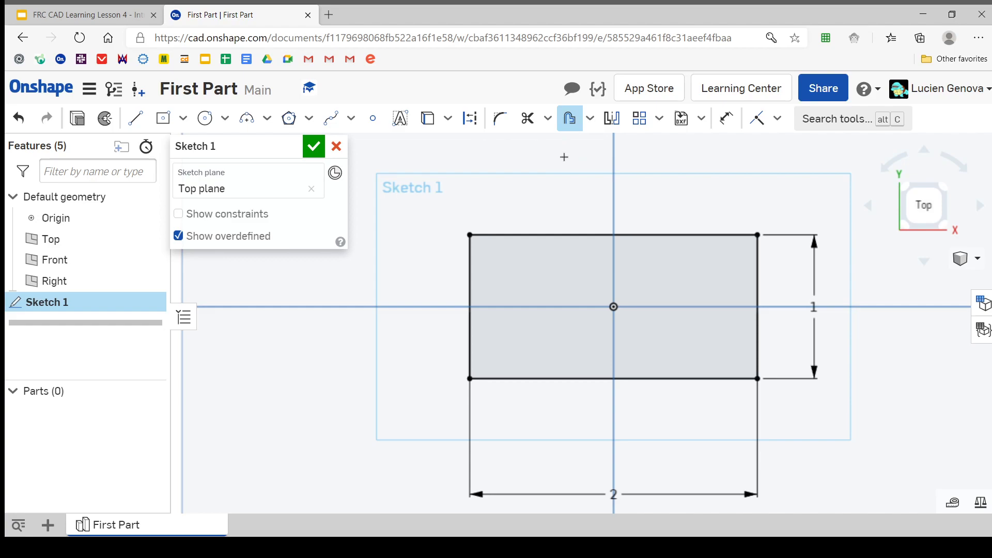
{"action": "left_click", "coordinate": [526, 236]}
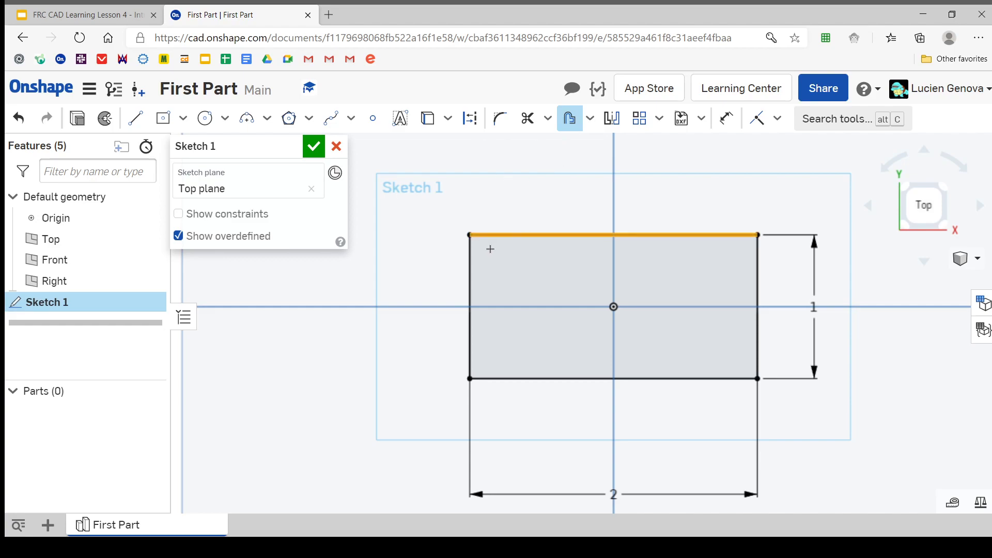
{"action": "left_click", "coordinate": [469, 256]}
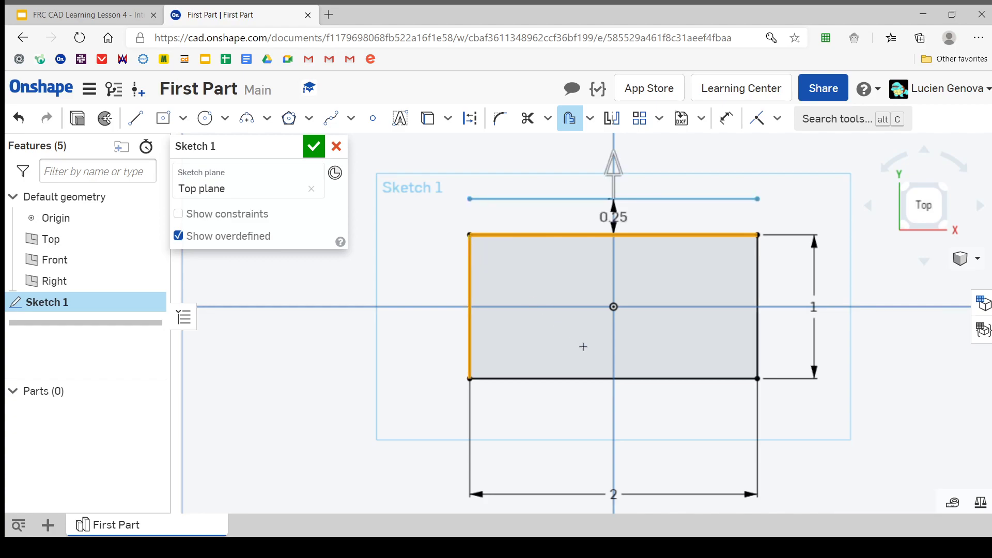
{"action": "left_click", "coordinate": [623, 379]}
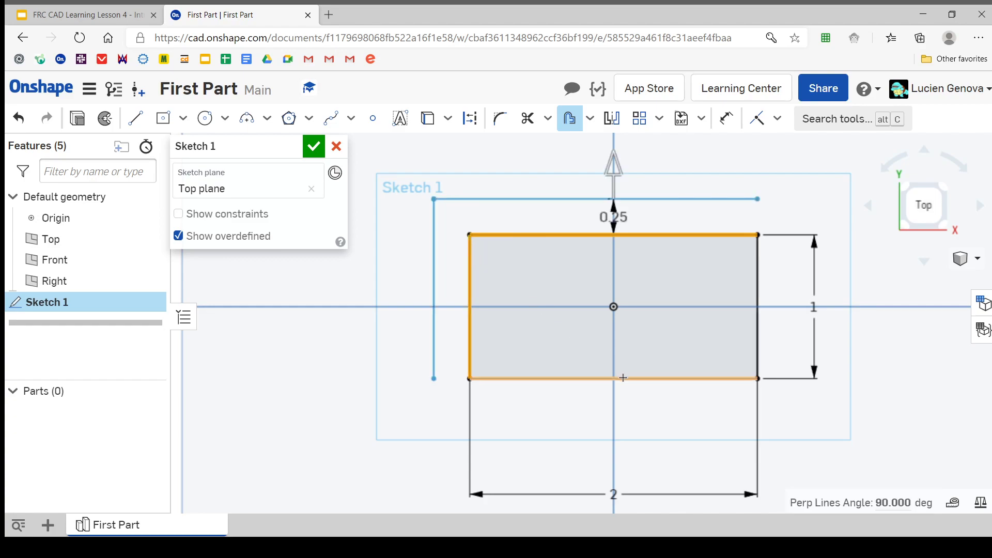
{"action": "left_click", "coordinate": [759, 329]}
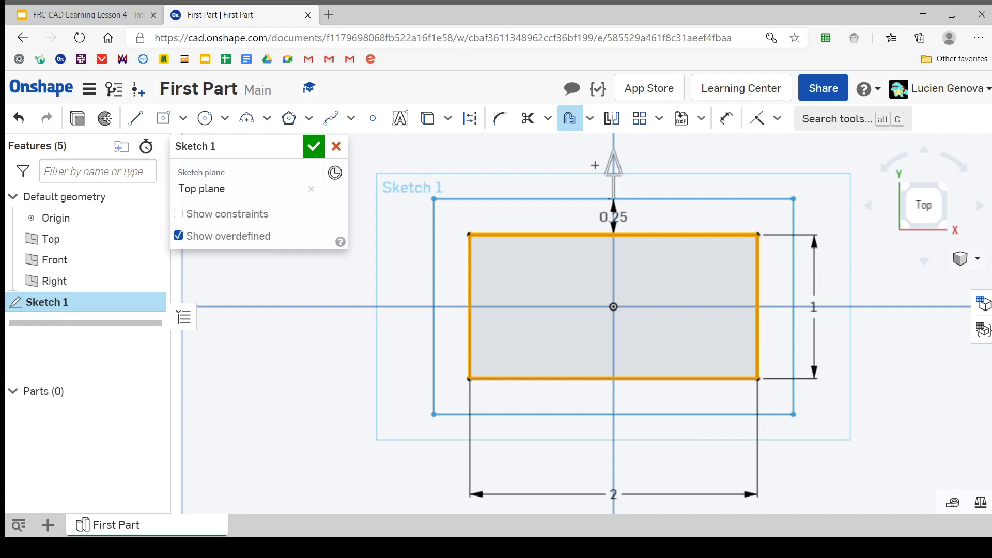
Recheck the inner rectangle instruction on the lesson slide and flip the offset to the inside of the rectangle, placing it at 0.25 in
{"action": "left_click", "coordinate": [83, 14]}
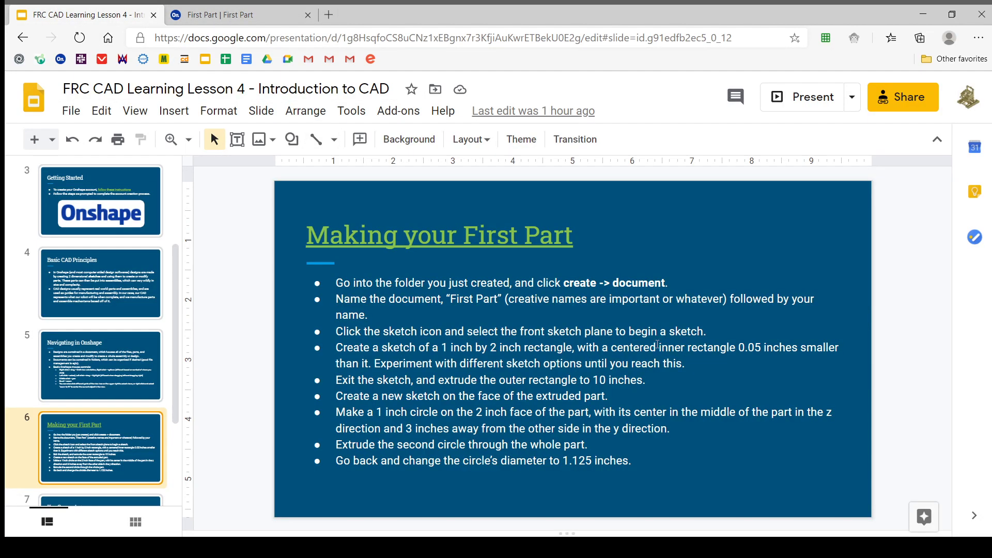
{"action": "double_click", "coordinate": [667, 348]}
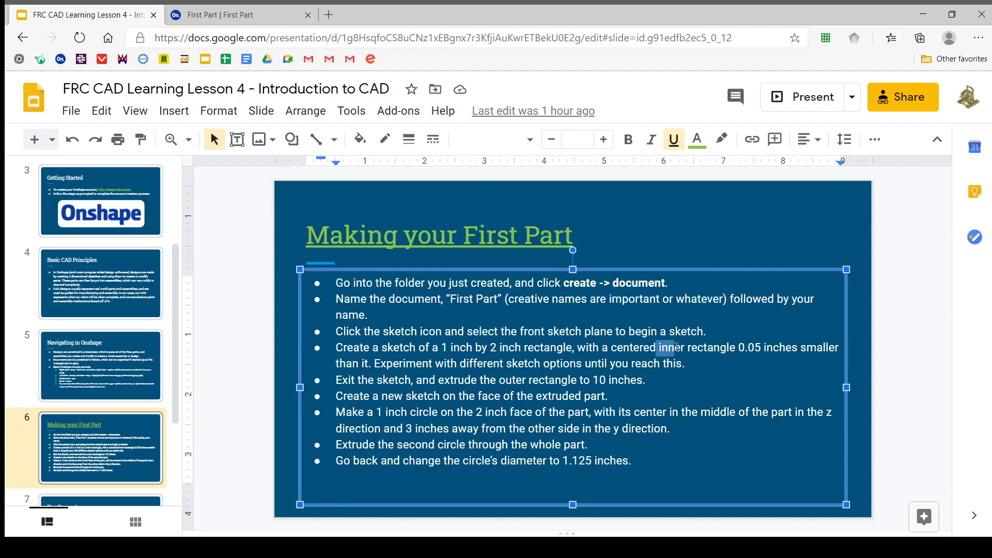
{"action": "left_click", "coordinate": [872, 255]}
{"action": "left_click", "coordinate": [190, 16]}
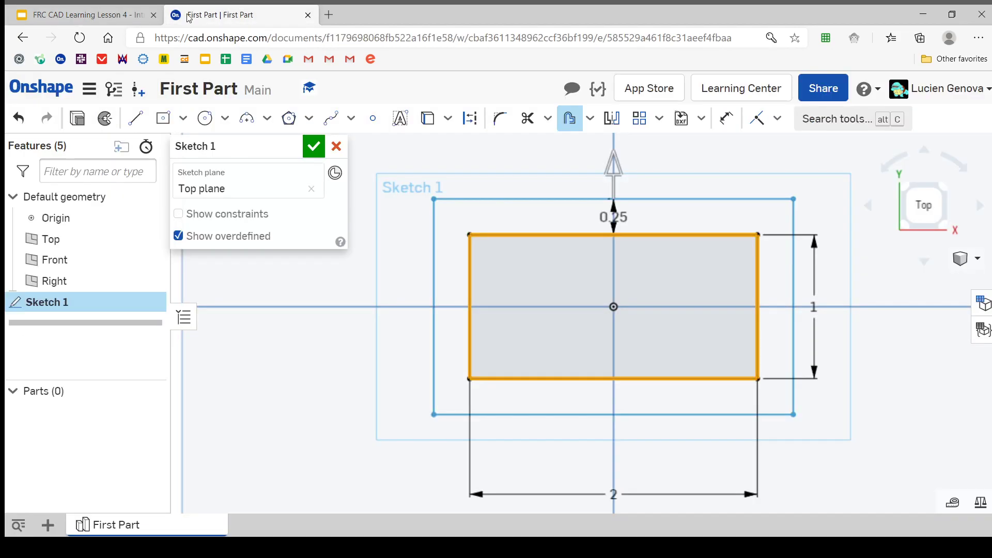
{"action": "left_click", "coordinate": [615, 178]}
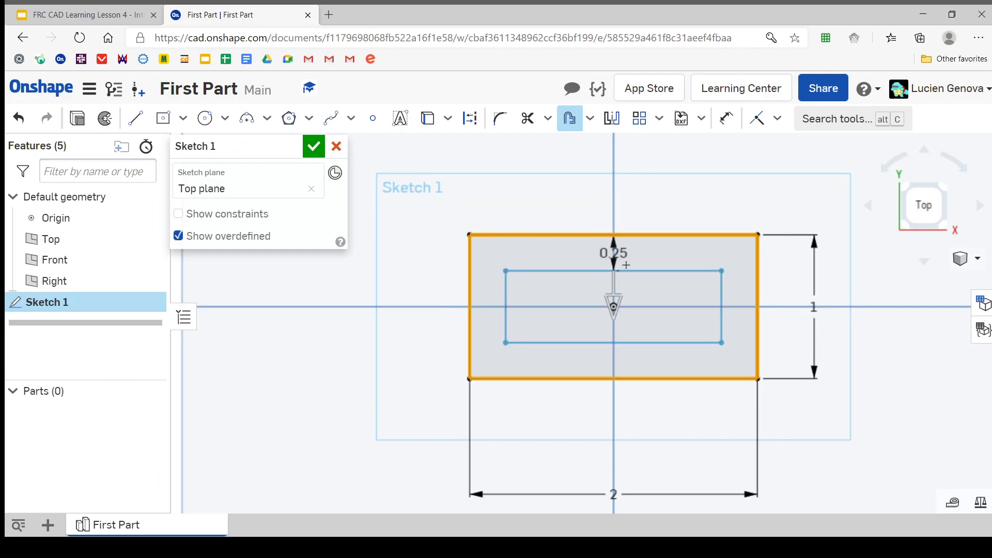
{"action": "left_click", "coordinate": [632, 199]}
{"action": "key", "text": "Escape"}
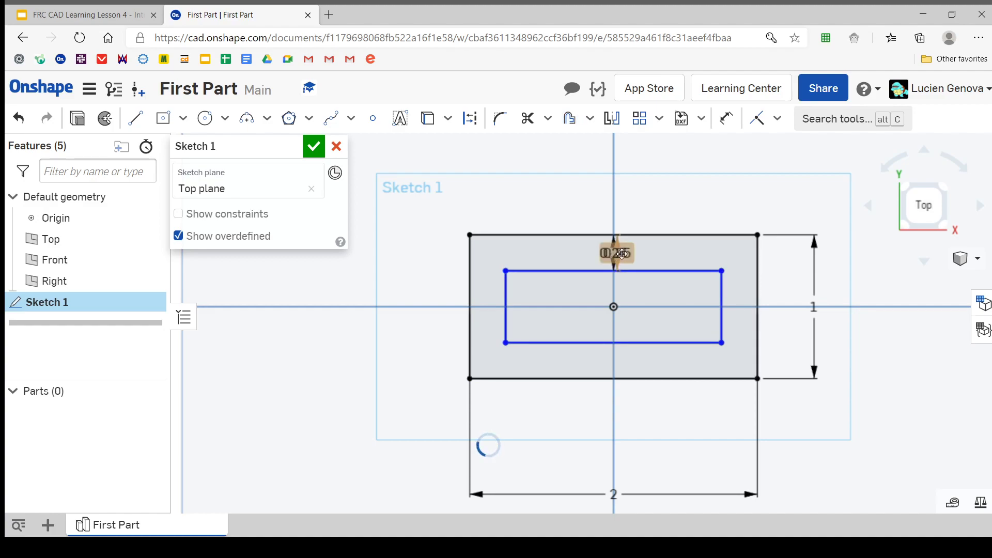
Set the inner rectangle's offset distance to 0.05 in
{"action": "double_click", "coordinate": [621, 254]}
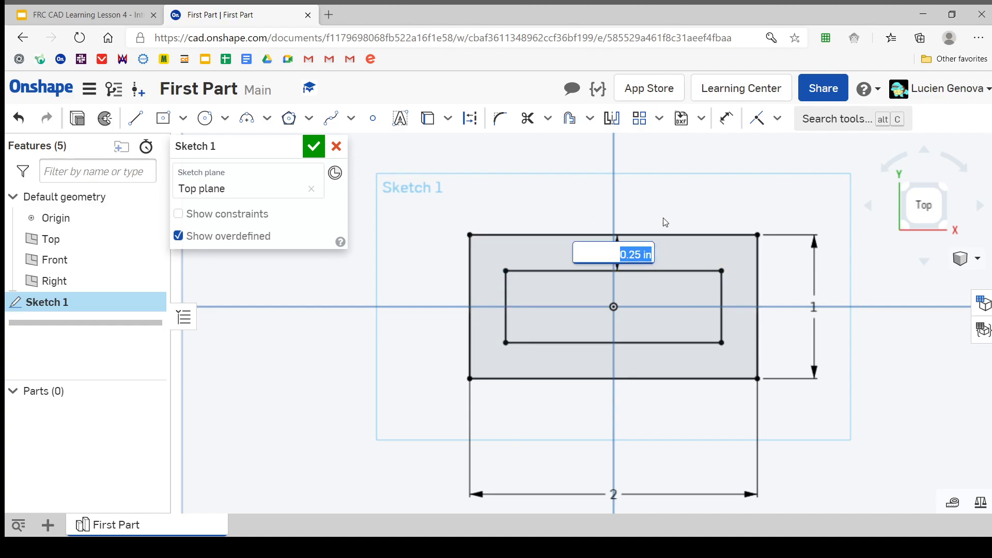
{"action": "type", "text": "0.05"}
{"action": "key", "text": "Escape"}
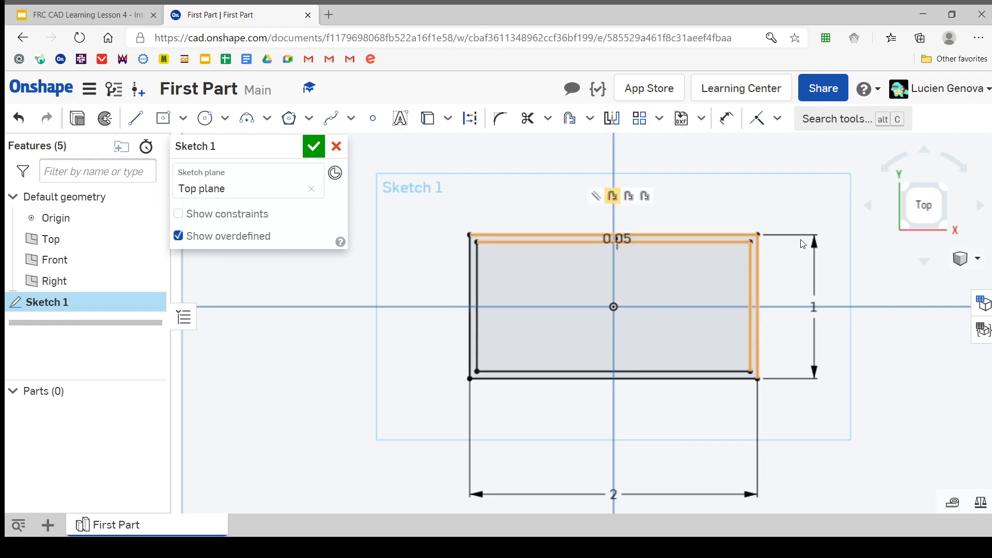
Inspect the gap between the two rectangles and undo the offset distance change and the offset itself
{"action": "scroll", "coordinate": [503, 278], "scroll_direction": "up", "scroll_amount": 1}
{"action": "middle_click_drag", "start_coordinate": [557, 305], "coordinate": [532, 272]}
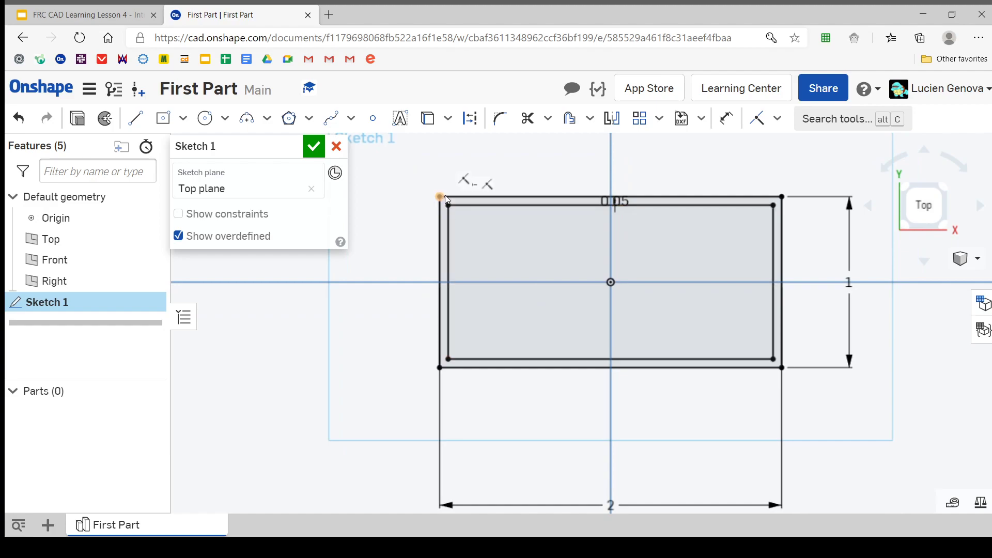
{"action": "scroll", "coordinate": [448, 198], "scroll_direction": "up", "scroll_amount": 3}
{"action": "scroll", "coordinate": [437, 207], "scroll_direction": "down", "scroll_amount": 3}
{"action": "scroll", "coordinate": [437, 207], "scroll_direction": "down", "scroll_amount": 1}
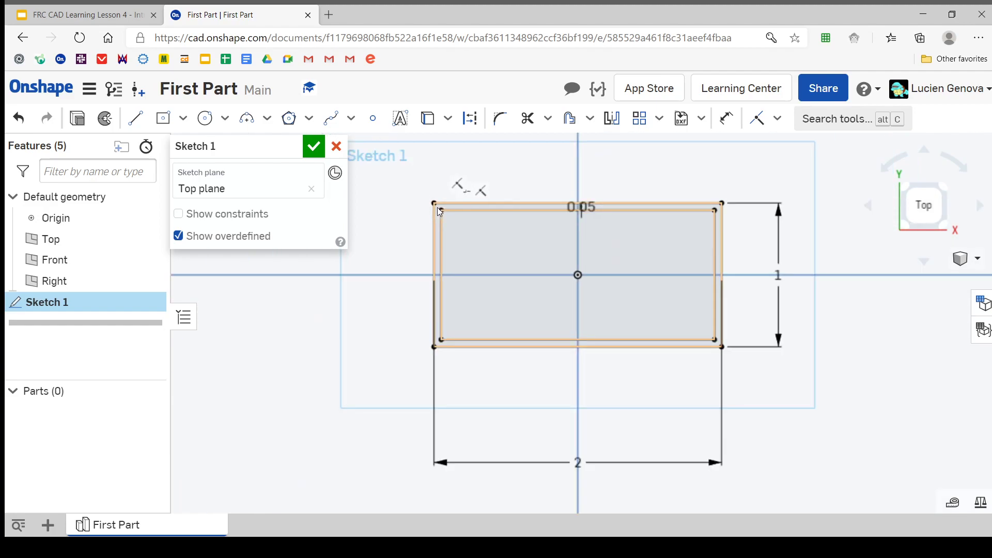
{"action": "mouse_move", "coordinate": [437, 206]}
{"action": "left_mouse_down"}
{"action": "mouse_move", "coordinate": [562, 284]}
{"action": "mouse_move", "coordinate": [696, 321]}
{"action": "mouse_move", "coordinate": [722, 344]}
{"action": "left_mouse_up"}
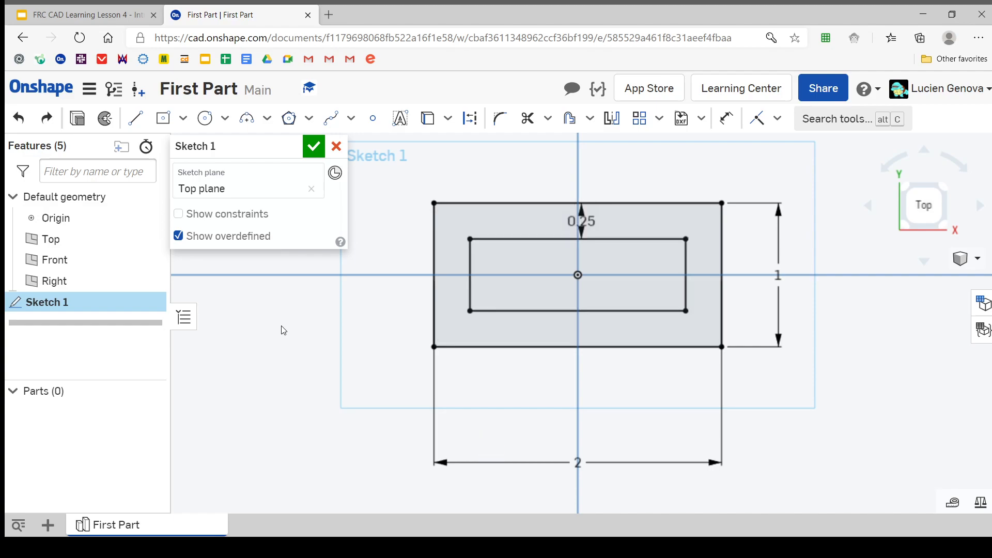
{"action": "key", "text": "ctrl+z"}
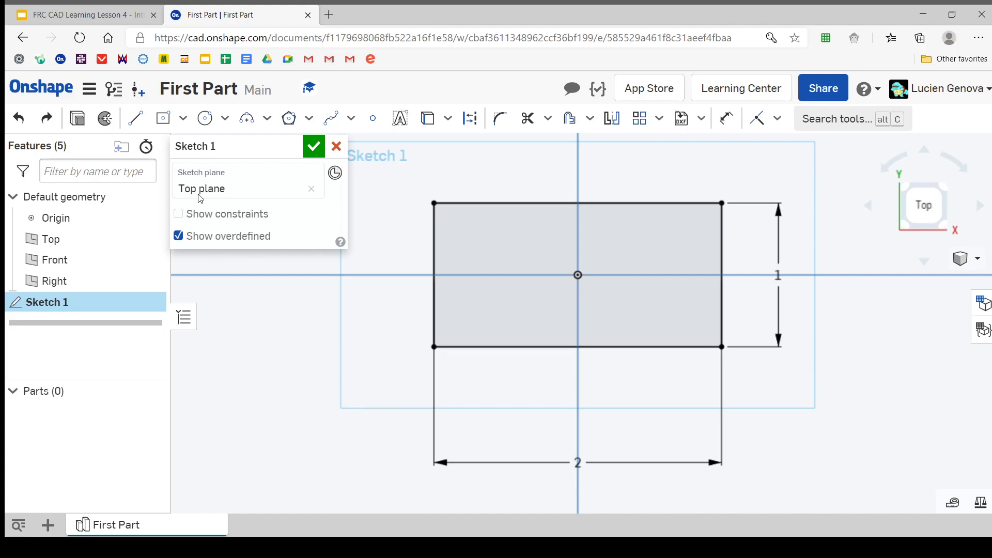
Sketch a center point rectangle from the origin, about 1.87 by 0.87 in, inside the existing rectangle
{"action": "left_click", "coordinate": [163, 120]}
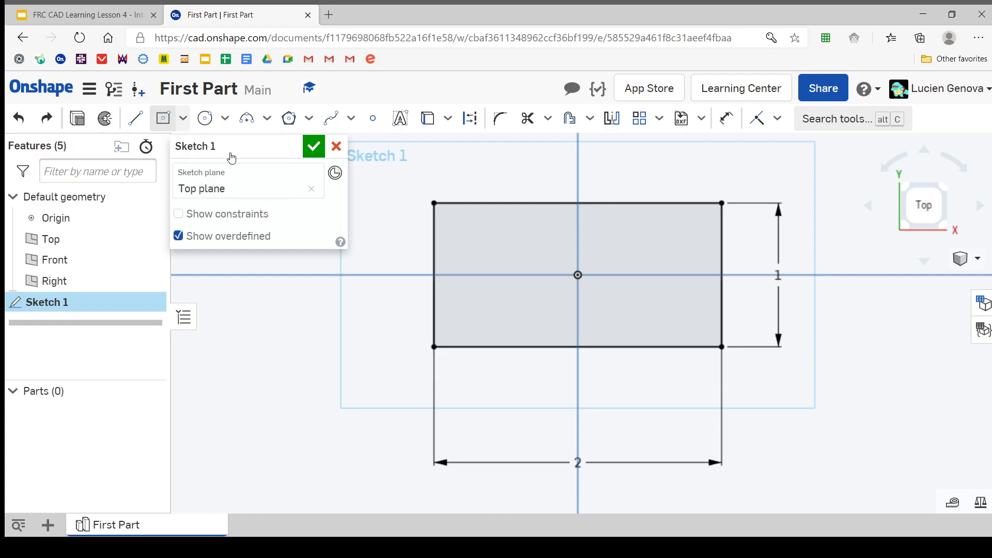
{"action": "left_click", "coordinate": [578, 275]}
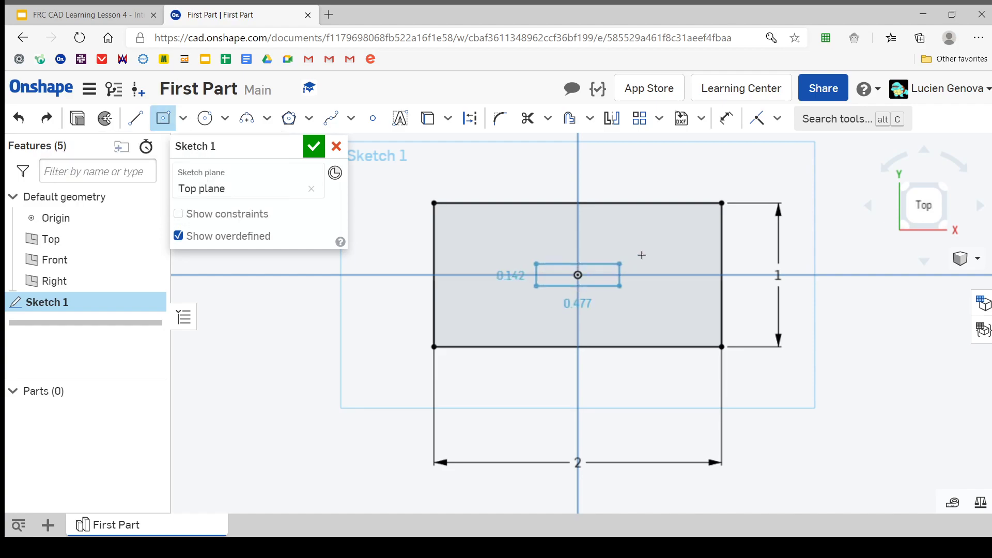
{"action": "left_click", "coordinate": [712, 212]}
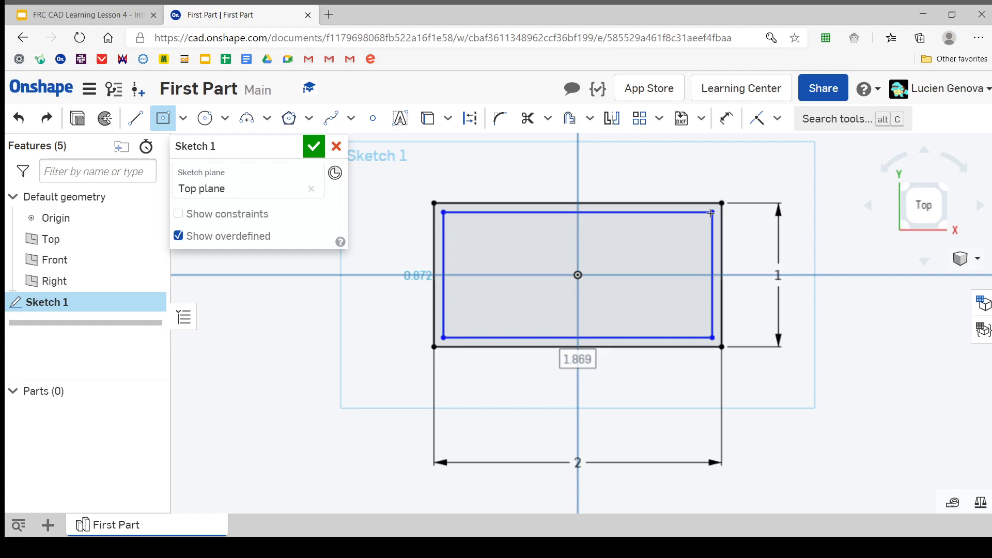
{"action": "left_click", "coordinate": [726, 136]}
{"action": "key", "text": "Escape"}
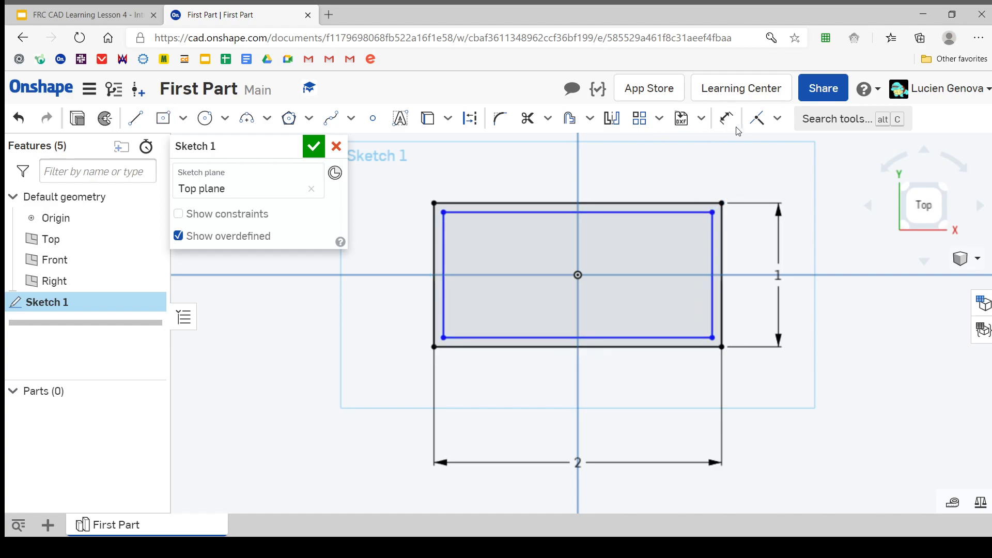
Dimension the gap between the upper edges of the inner and outer rectangles and set it to 0.05 in
{"action": "left_click", "coordinate": [726, 118]}
{"action": "left_click", "coordinate": [682, 212]}
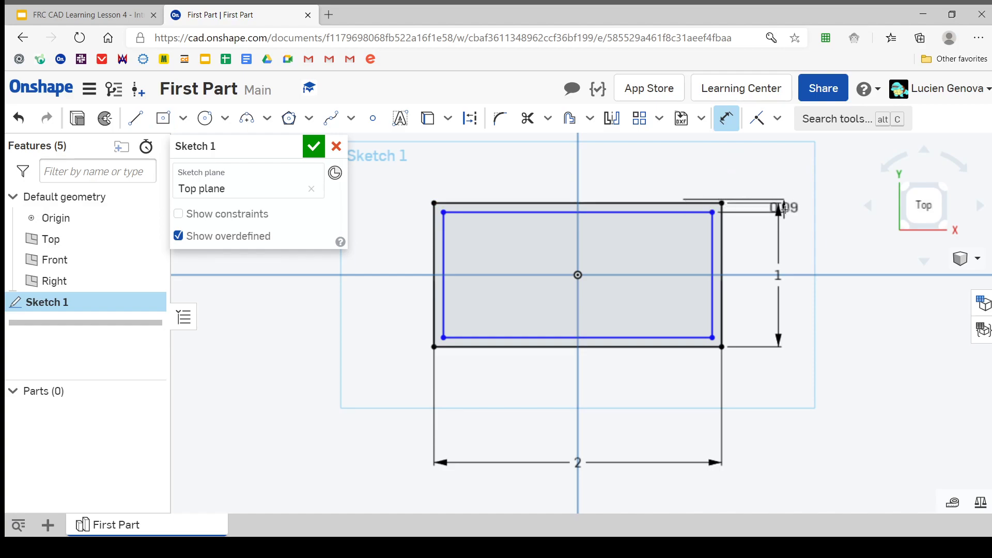
{"action": "left_click", "coordinate": [799, 228]}
{"action": "type", "text": "0.05"}
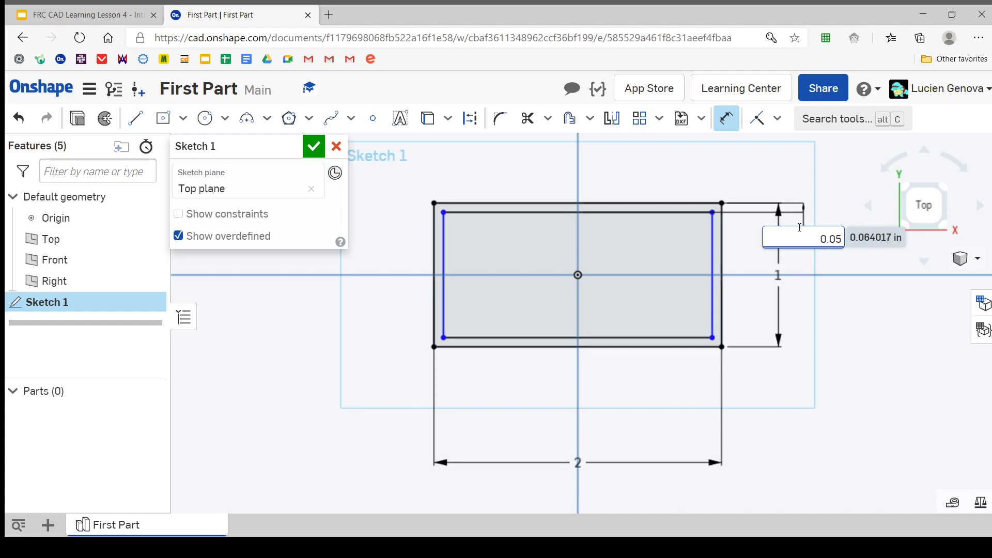
{"action": "key", "text": "Return"}
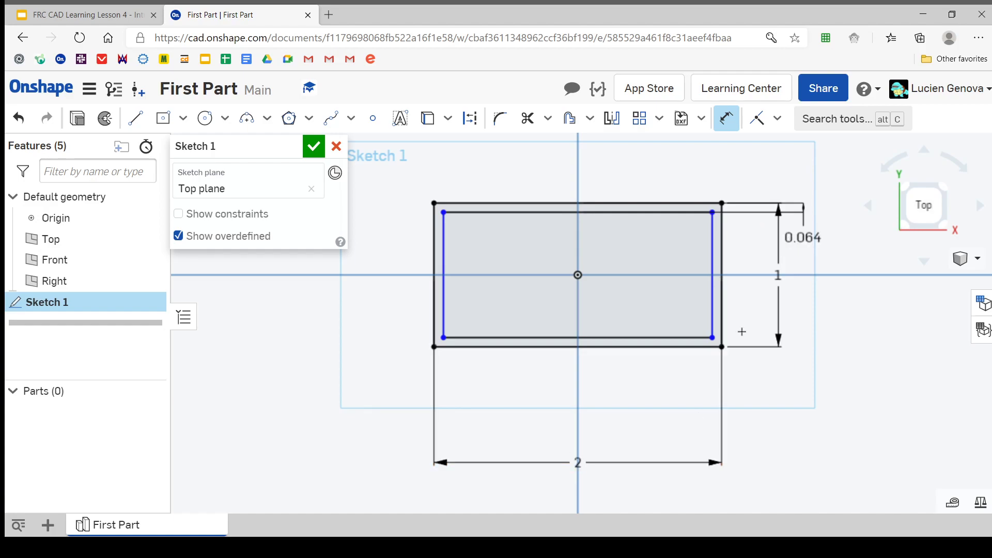
Dimension the gap between the right edges of the inner and outer rectangles and set it to 0.05 in
{"action": "left_click", "coordinate": [718, 258]}
{"action": "left_click", "coordinate": [723, 257]}
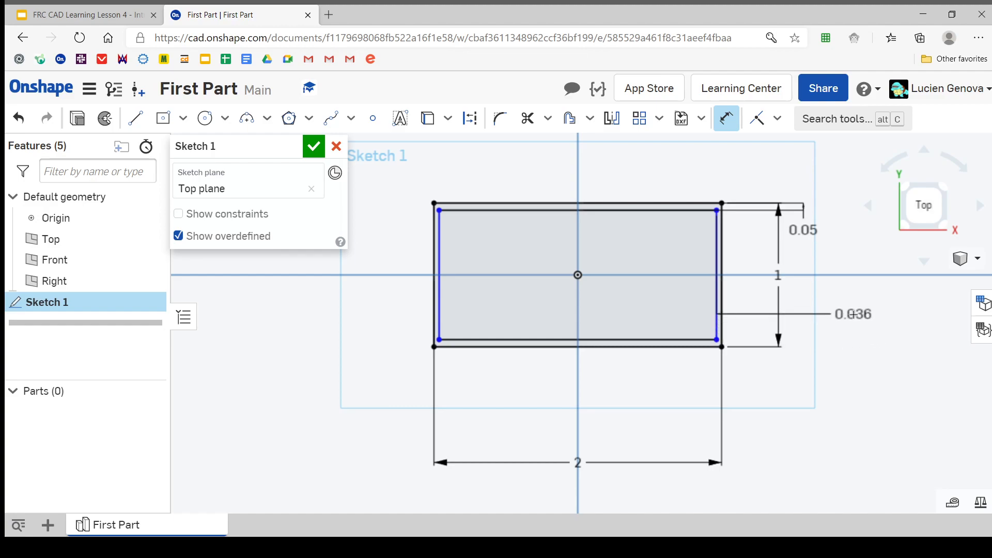
{"action": "left_click", "coordinate": [853, 315]}
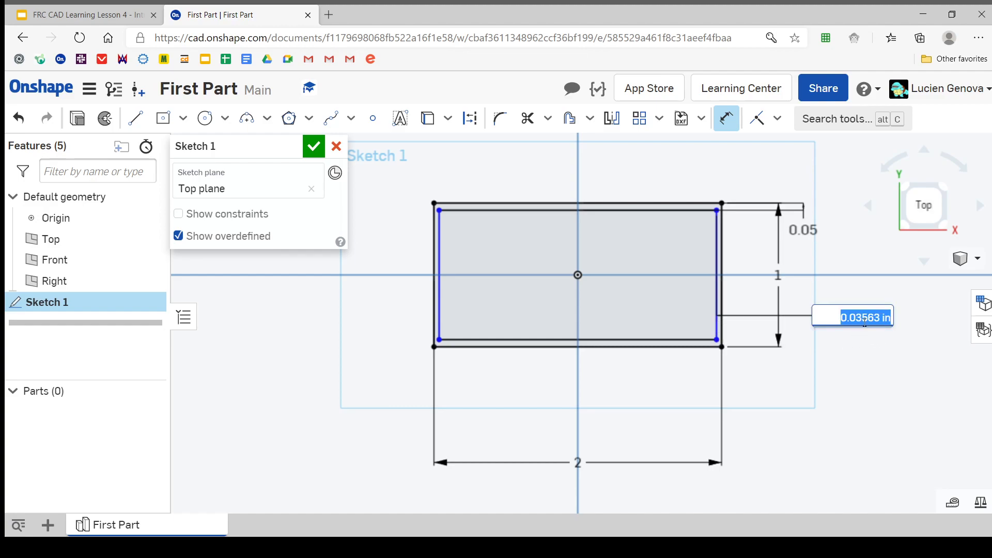
{"action": "type", "text": "0.05"}
{"action": "key", "text": "Return"}
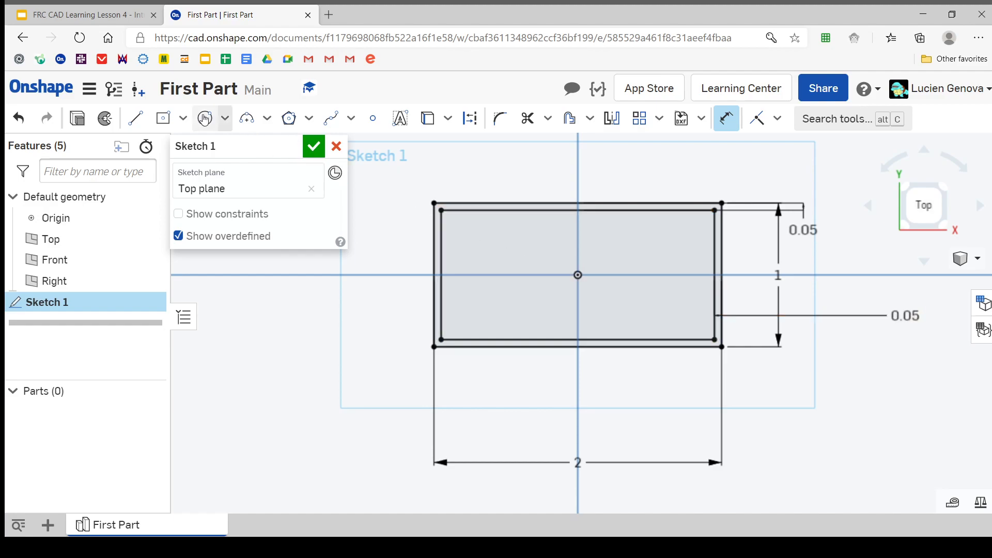
Sketch a corner rectangle about 1.71 in wide inside the inner rectangle and leave nothing selected
{"action": "left_click", "coordinate": [183, 118]}
{"action": "left_click", "coordinate": [195, 150]}
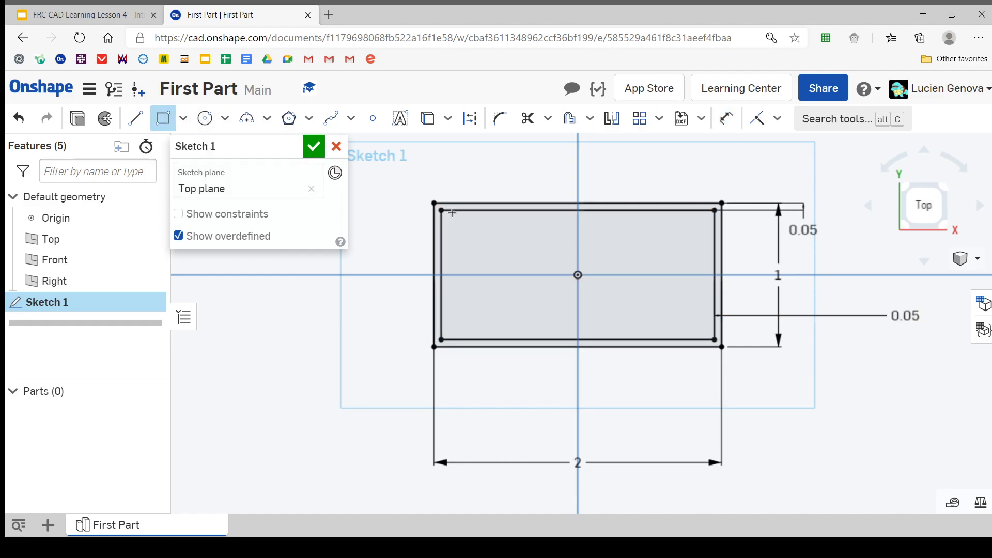
{"action": "left_click", "coordinate": [456, 218]}
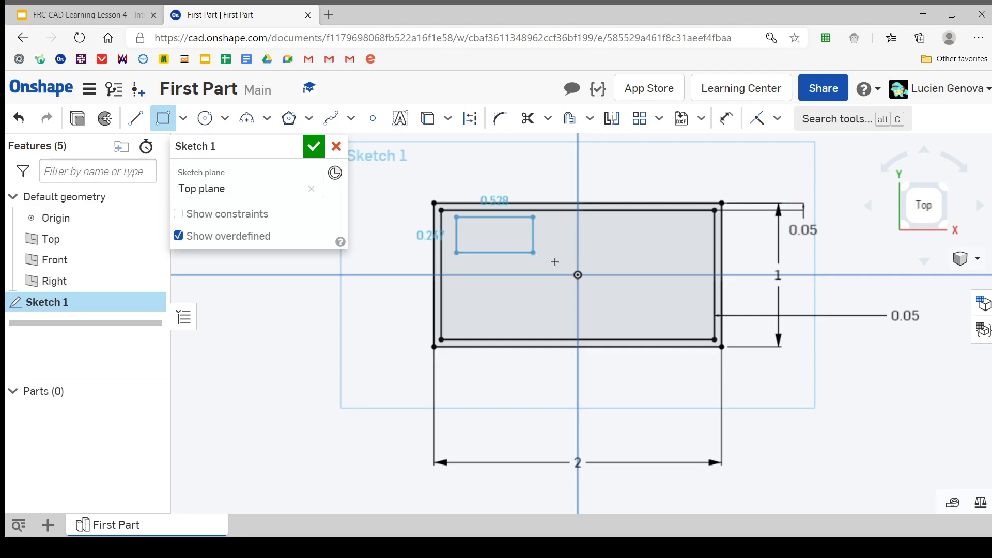
{"action": "left_click", "coordinate": [702, 329]}
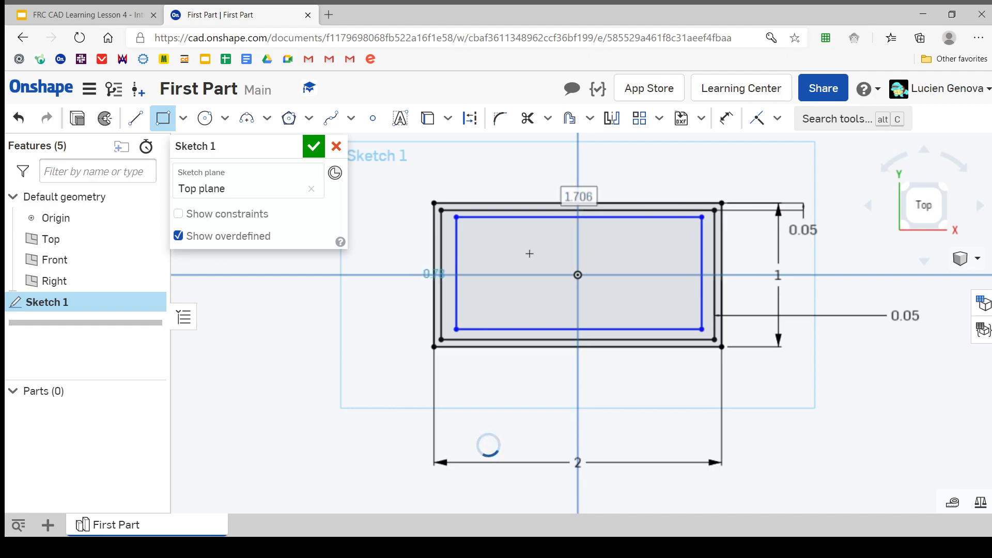
{"action": "key", "text": "Escape"}
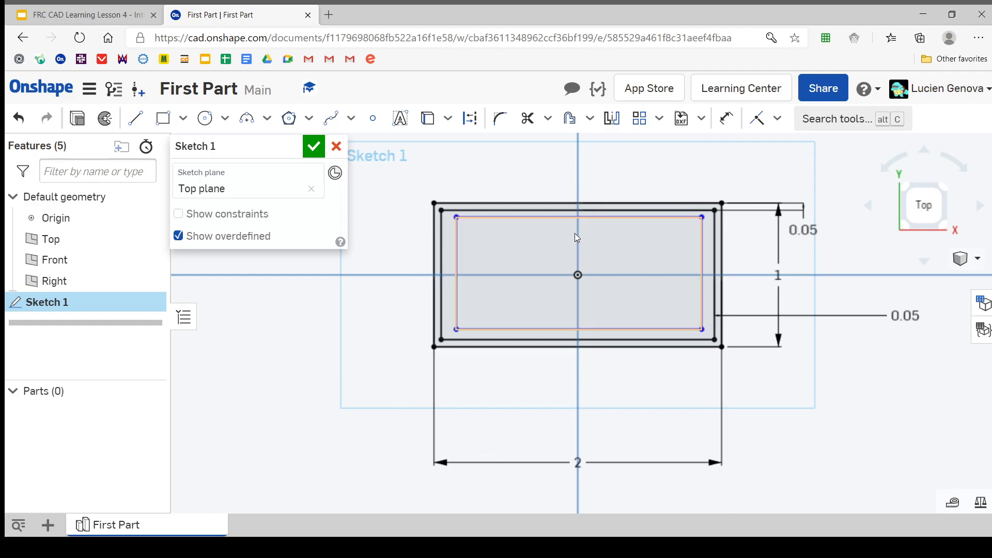
{"action": "left_click", "coordinate": [579, 173]}
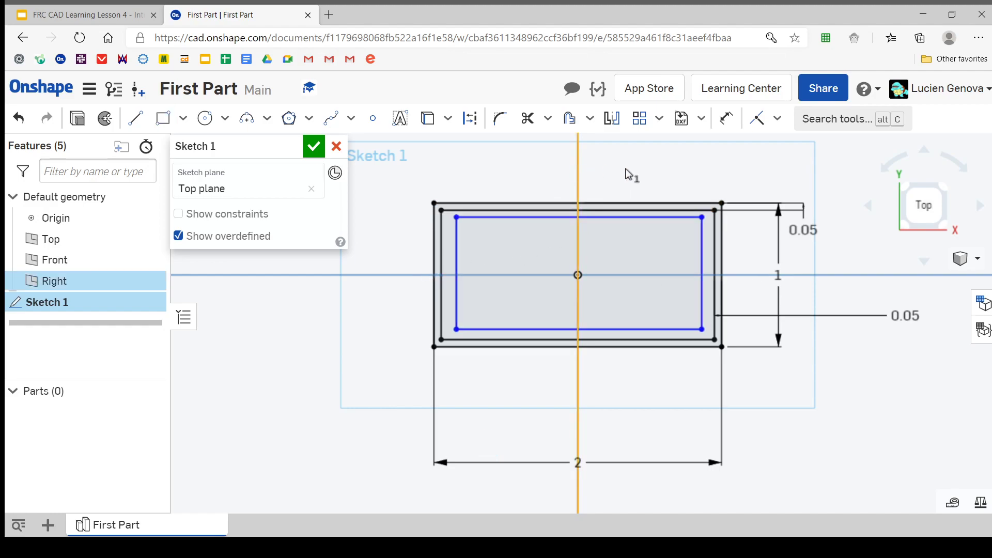
{"action": "left_click", "coordinate": [840, 200]}
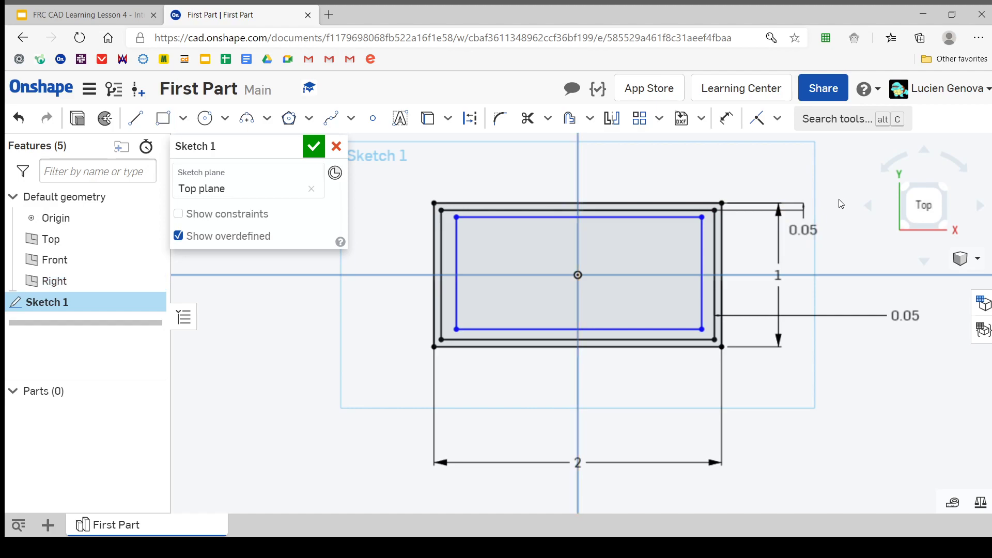
Undo the extra innermost rectangle so only the two dimensioned rectangles remain, and accept the sketch
{"action": "left_click", "coordinate": [705, 247]}
{"action": "key", "text": "ctrl+z"}
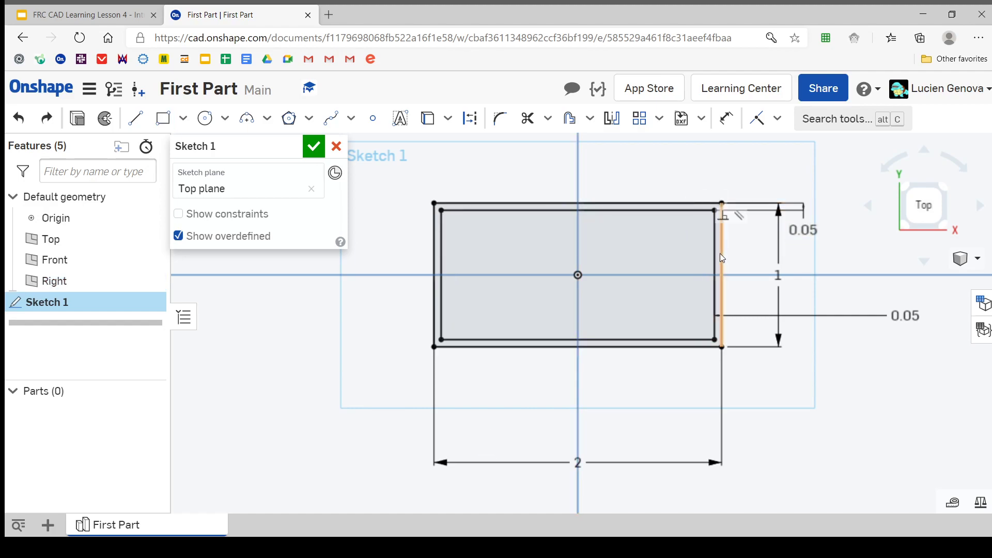
{"action": "left_click", "coordinate": [314, 148]}
{"action": "mouse_move", "coordinate": [348, 177]}
{"action": "right_mouse_down"}
{"action": "mouse_move", "coordinate": [538, 218]}
{"action": "mouse_move", "coordinate": [513, 196]}
{"action": "mouse_move", "coordinate": [493, 205]}
{"action": "mouse_move", "coordinate": [501, 209]}
{"action": "right_mouse_up"}
{"action": "scroll", "coordinate": [501, 209], "scroll_direction": "down", "scroll_amount": 1}
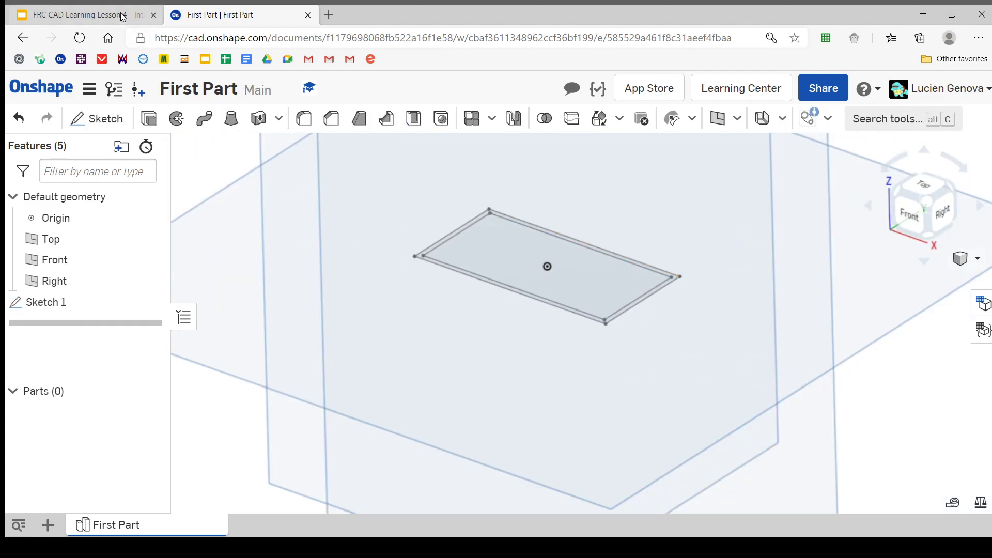
Read the extrude instruction on the Making your First Part slide in Google Slides and return to the Onshape part
{"action": "left_click", "coordinate": [83, 14]}
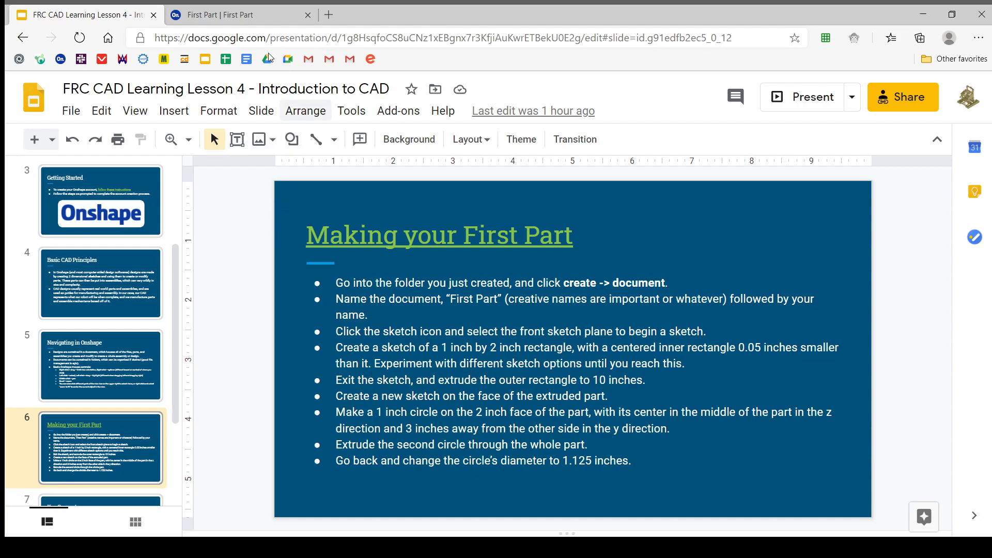
{"action": "left_click", "coordinate": [175, 10]}
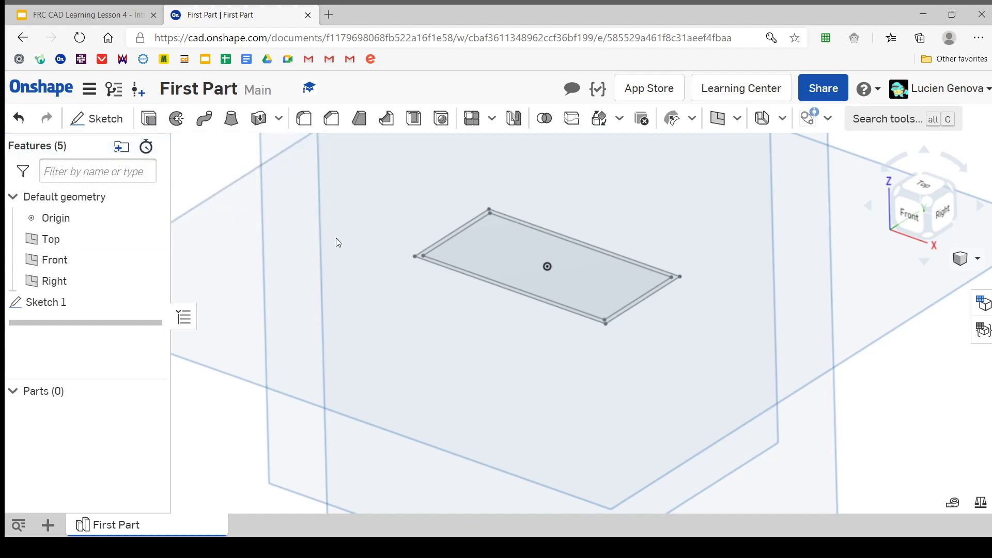
{"action": "scroll", "coordinate": [380, 260], "scroll_direction": "down", "scroll_amount": 5}
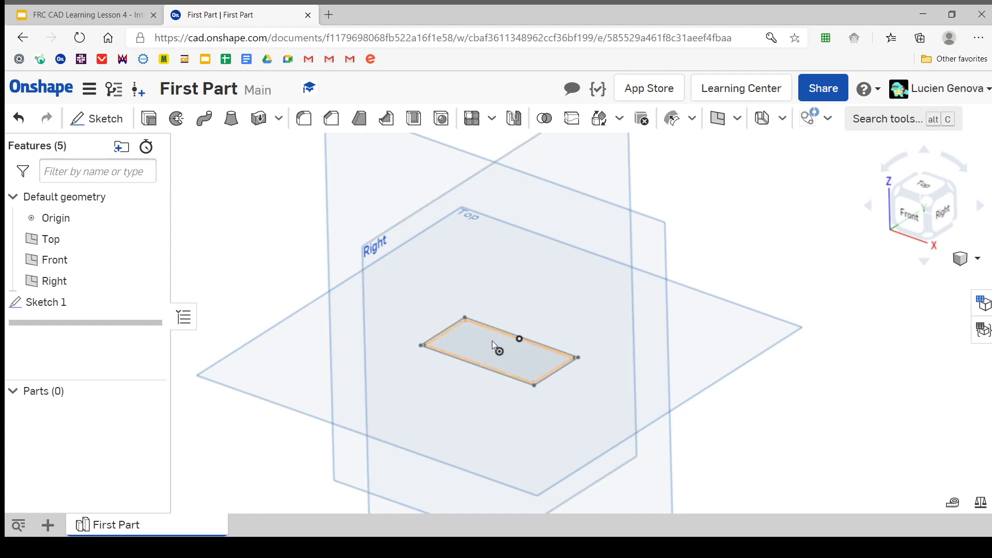
Start a new solid extrude using the narrow ring region between the inner and outer rectangles
{"action": "left_click", "coordinate": [145, 119]}
{"action": "scroll", "coordinate": [411, 287], "scroll_direction": "up", "scroll_amount": 4}
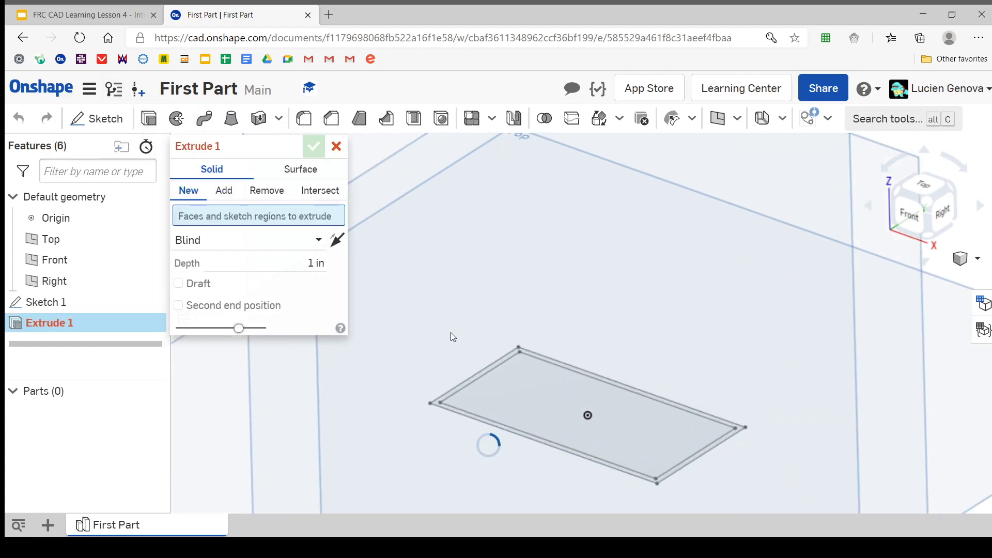
{"action": "scroll", "coordinate": [452, 335], "scroll_direction": "up", "scroll_amount": 5}
{"action": "mouse_move", "coordinate": [454, 335]}
{"action": "middle_mouse_down"}
{"action": "mouse_move", "coordinate": [457, 353]}
{"action": "mouse_move", "coordinate": [454, 187]}
{"action": "middle_mouse_up"}
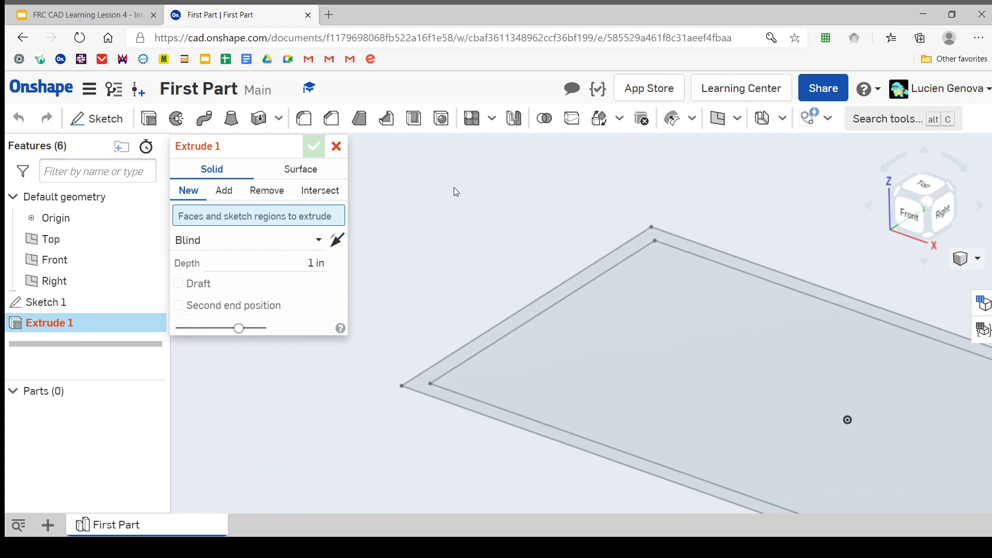
{"action": "scroll", "coordinate": [514, 324], "scroll_direction": "down", "scroll_amount": 4}
{"action": "left_click", "coordinate": [514, 324]}
{"action": "scroll", "coordinate": [515, 324], "scroll_direction": "down", "scroll_amount": 4}
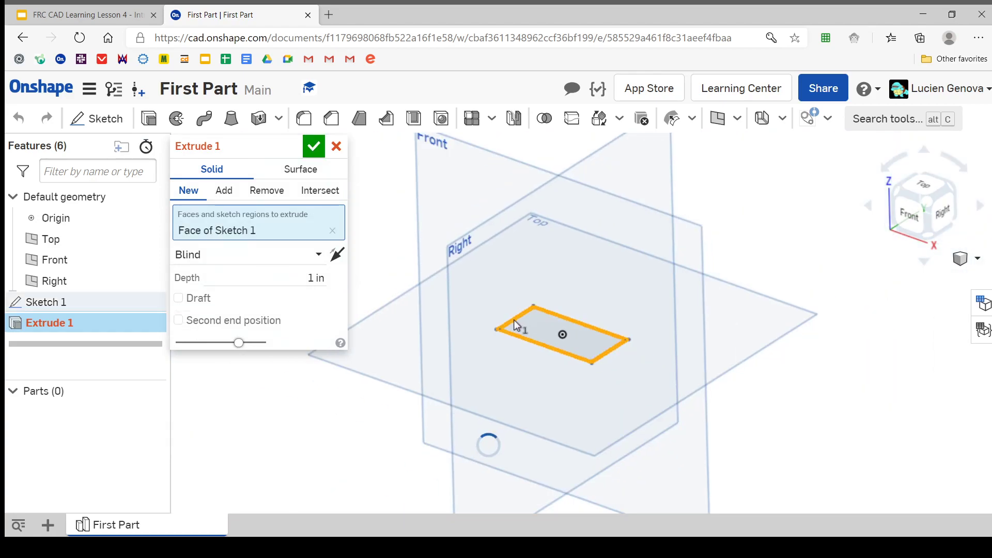
Toggle the inner rectangle and the ring regions in and out of the extrude selection, ending with only the ring
{"action": "mouse_move", "coordinate": [563, 256]}
{"action": "right_mouse_down"}
{"action": "mouse_move", "coordinate": [563, 281]}
{"action": "mouse_move", "coordinate": [604, 274]}
{"action": "mouse_move", "coordinate": [571, 254]}
{"action": "mouse_move", "coordinate": [559, 266]}
{"action": "mouse_move", "coordinate": [571, 284]}
{"action": "mouse_move", "coordinate": [572, 344]}
{"action": "right_mouse_up"}
{"action": "scroll", "coordinate": [562, 276], "scroll_direction": "up", "scroll_amount": 5}
{"action": "left_click", "coordinate": [592, 344]}
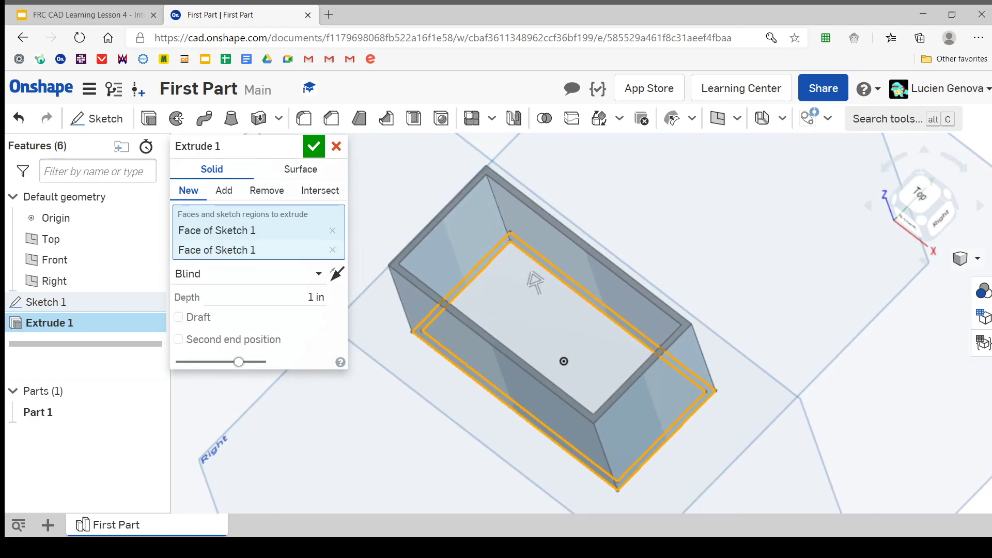
{"action": "left_click", "coordinate": [707, 397]}
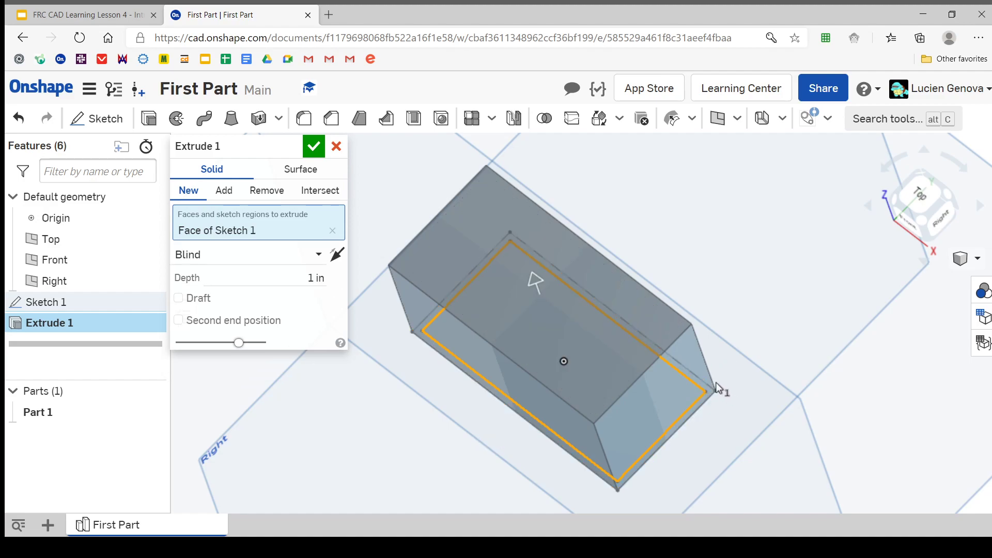
{"action": "mouse_move", "coordinate": [690, 346]}
{"action": "right_mouse_down"}
{"action": "mouse_move", "coordinate": [709, 333]}
{"action": "mouse_move", "coordinate": [695, 334]}
{"action": "right_mouse_up"}
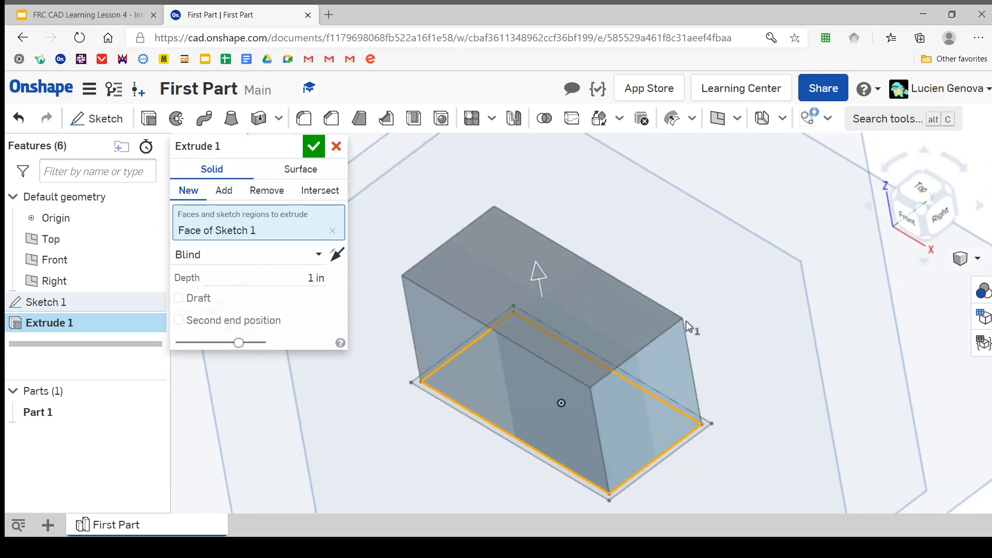
{"action": "left_click", "coordinate": [702, 427]}
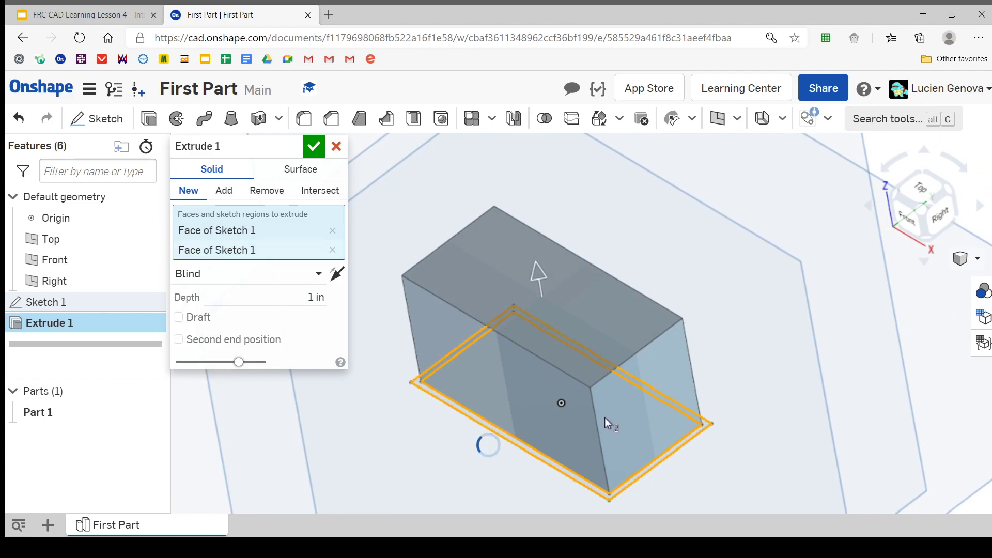
{"action": "left_click", "coordinate": [605, 417]}
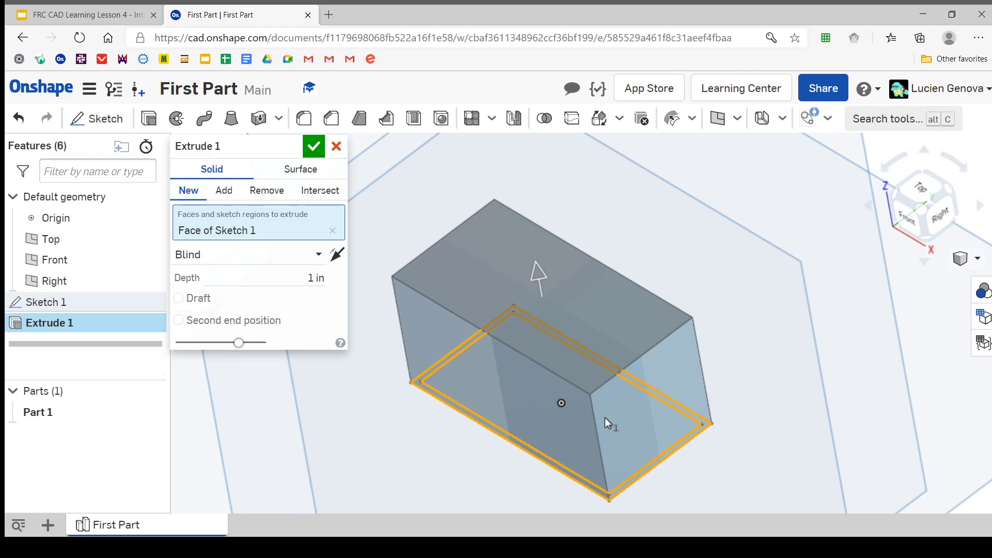
{"action": "right_click_drag", "start_coordinate": [536, 395], "coordinate": [347, 327]}
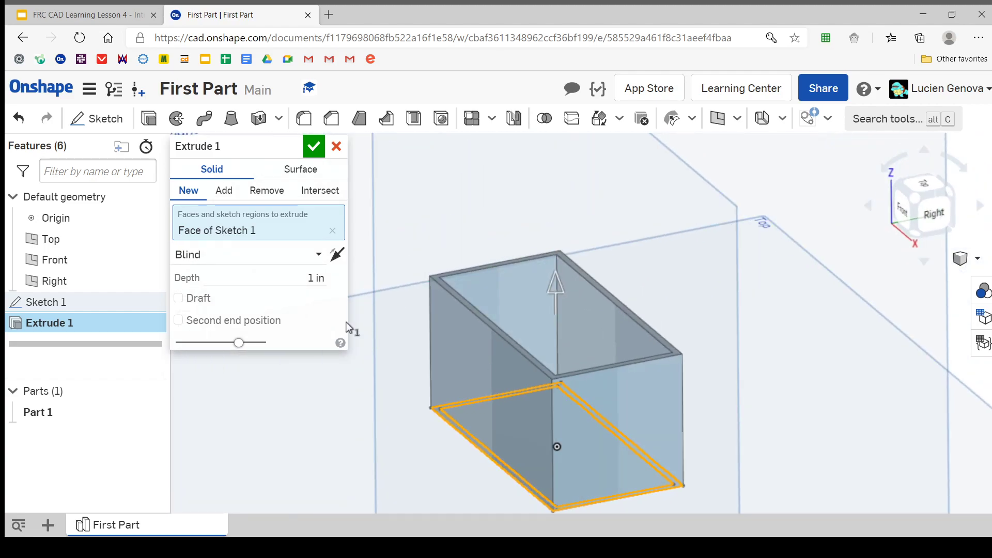
Clear the extrude's face selection and use the whole of Sketch 1 as the profile instead
{"action": "left_click", "coordinate": [332, 230]}
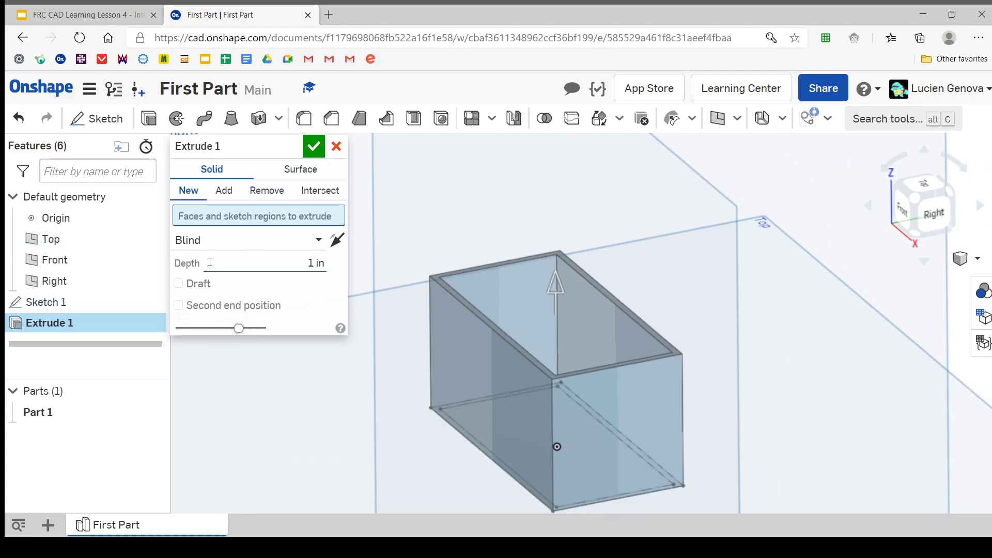
{"action": "left_click", "coordinate": [86, 302]}
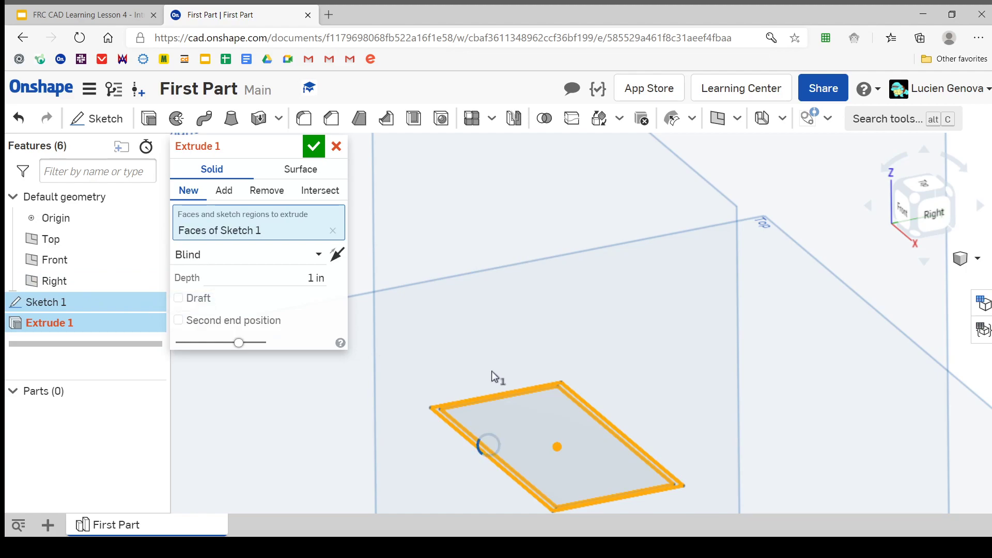
{"action": "right_click_drag", "start_coordinate": [548, 379], "coordinate": [551, 392]}
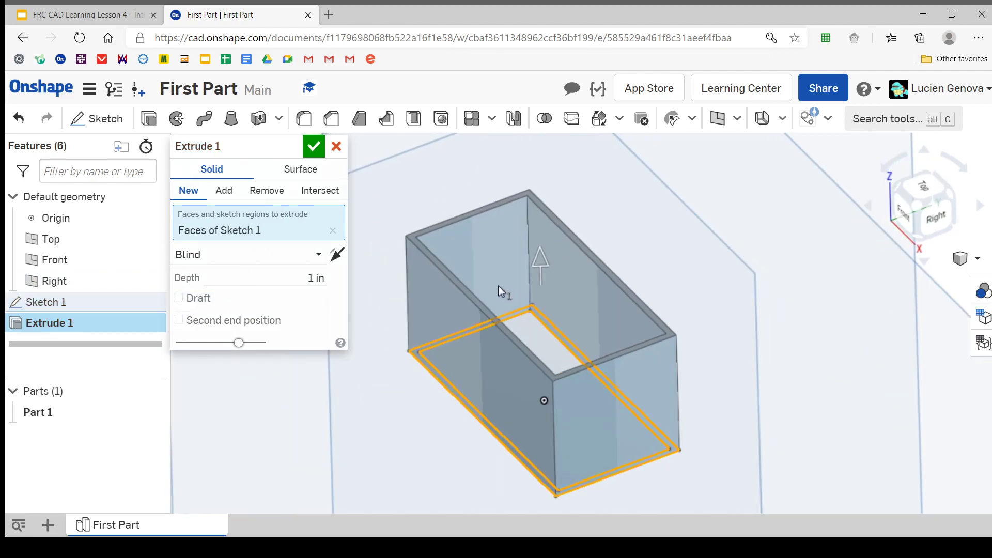
{"action": "mouse_move", "coordinate": [499, 286]}
{"action": "right_mouse_down"}
{"action": "mouse_move", "coordinate": [494, 303]}
{"action": "mouse_move", "coordinate": [495, 281]}
{"action": "mouse_move", "coordinate": [518, 262]}
{"action": "mouse_move", "coordinate": [497, 298]}
{"action": "right_mouse_up"}
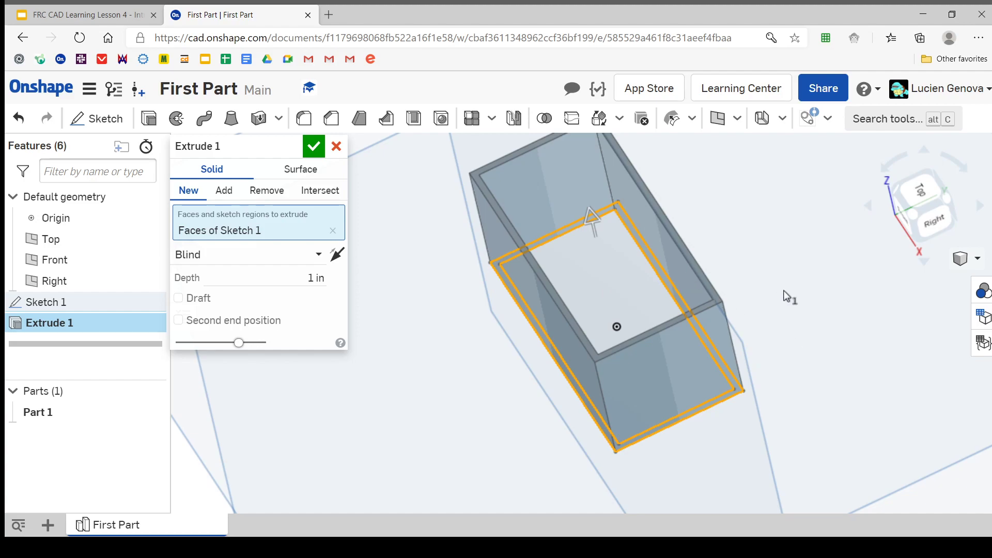
Try adding the inner region to the extrude and remove it, and flip the extrude direction downward and back upward
{"action": "left_click", "coordinate": [611, 274]}
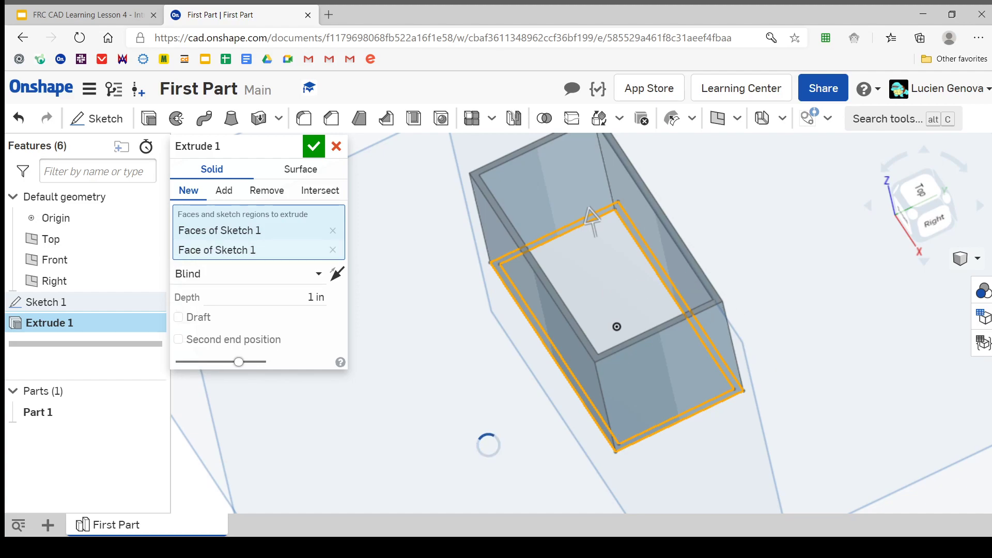
{"action": "left_click", "coordinate": [332, 249]}
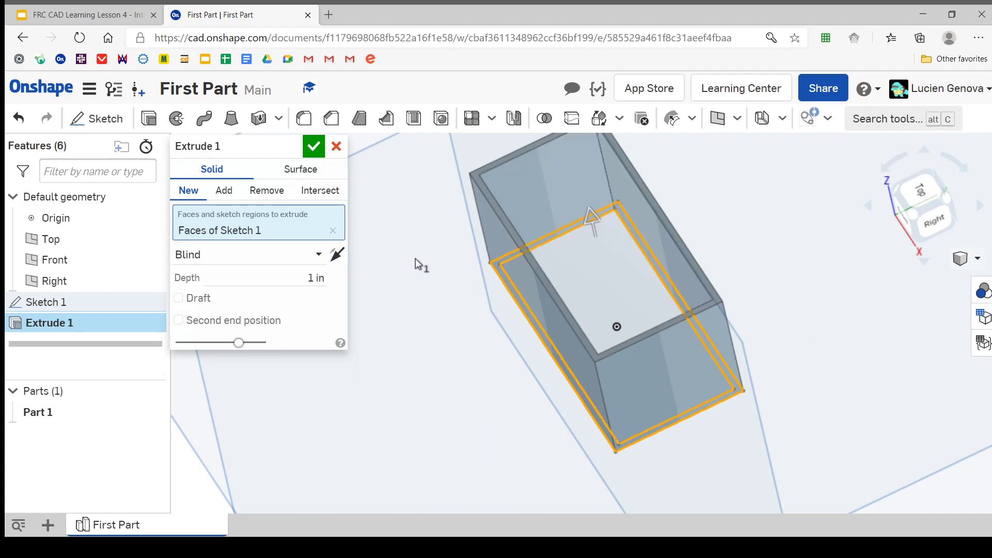
{"action": "right_click_drag", "start_coordinate": [553, 236], "coordinate": [571, 225]}
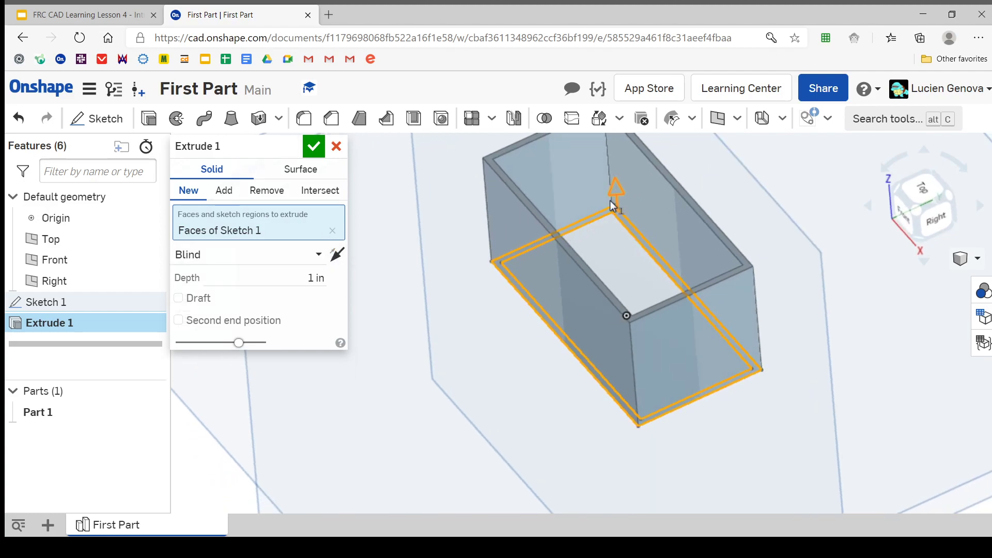
{"action": "left_click", "coordinate": [612, 205]}
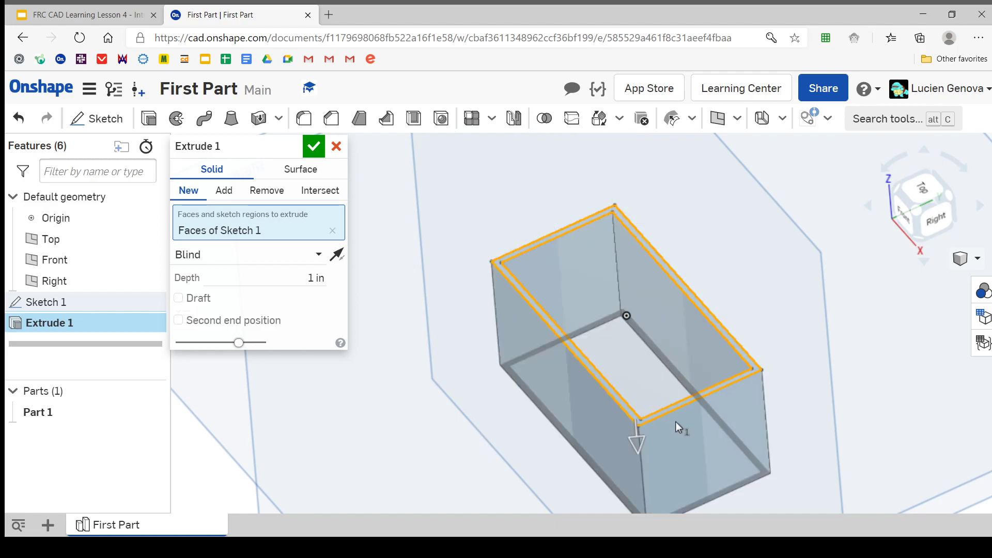
{"action": "left_click", "coordinate": [640, 442]}
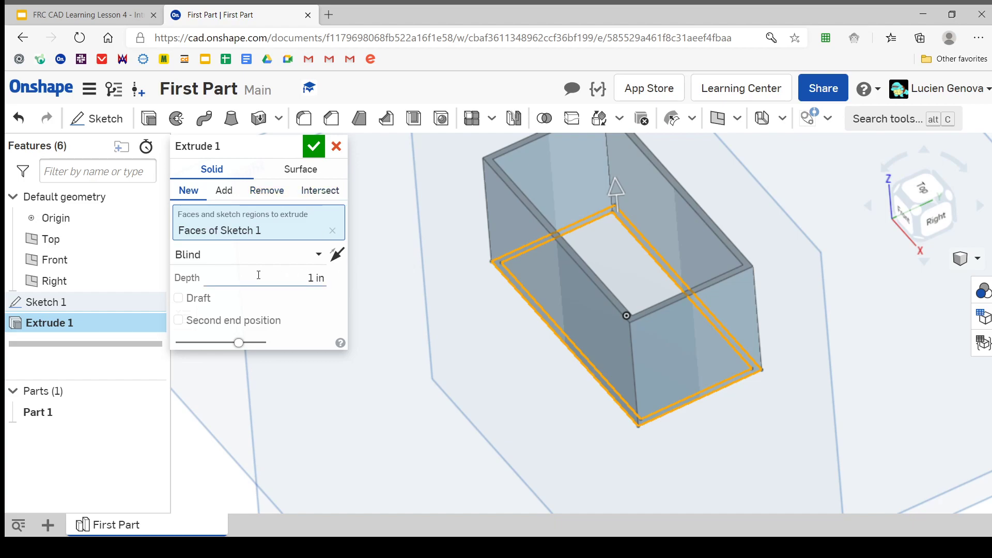
Keep the extrude's end type as Blind and set its depth to 10 in
{"action": "scroll", "coordinate": [529, 351], "scroll_direction": "down", "scroll_amount": 2}
{"action": "right_click_drag", "start_coordinate": [529, 352], "coordinate": [562, 341]}
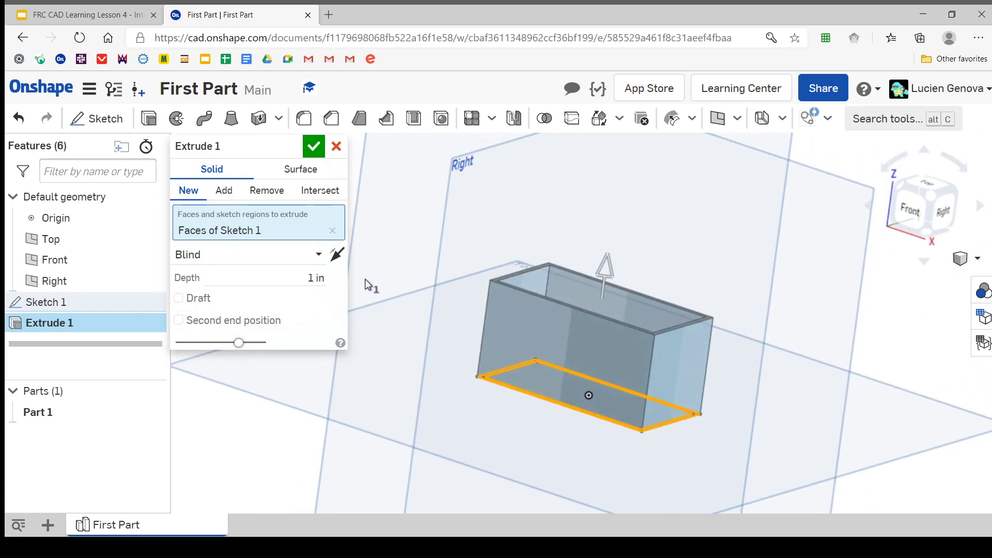
{"action": "left_click", "coordinate": [311, 256]}
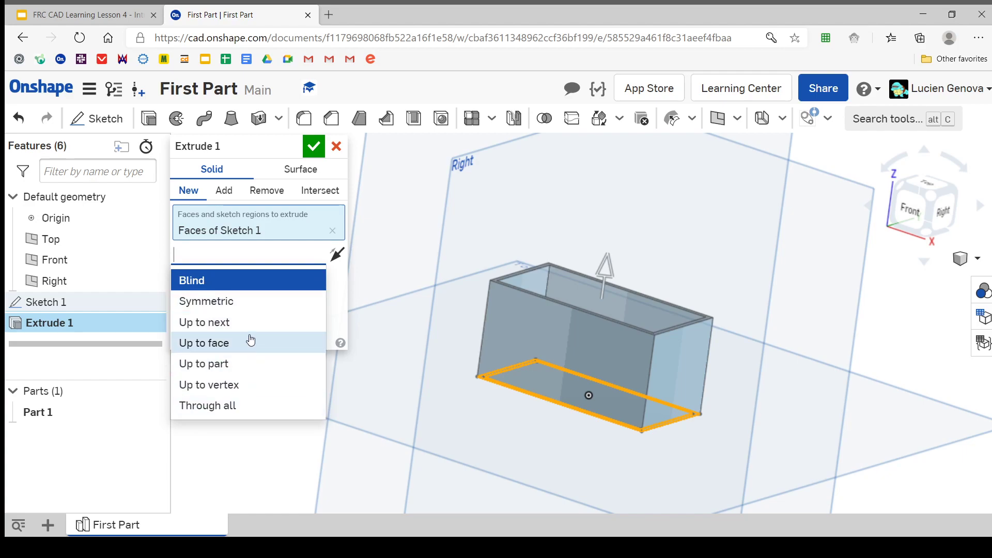
{"action": "left_click", "coordinate": [233, 281]}
{"action": "left_click", "coordinate": [240, 275]}
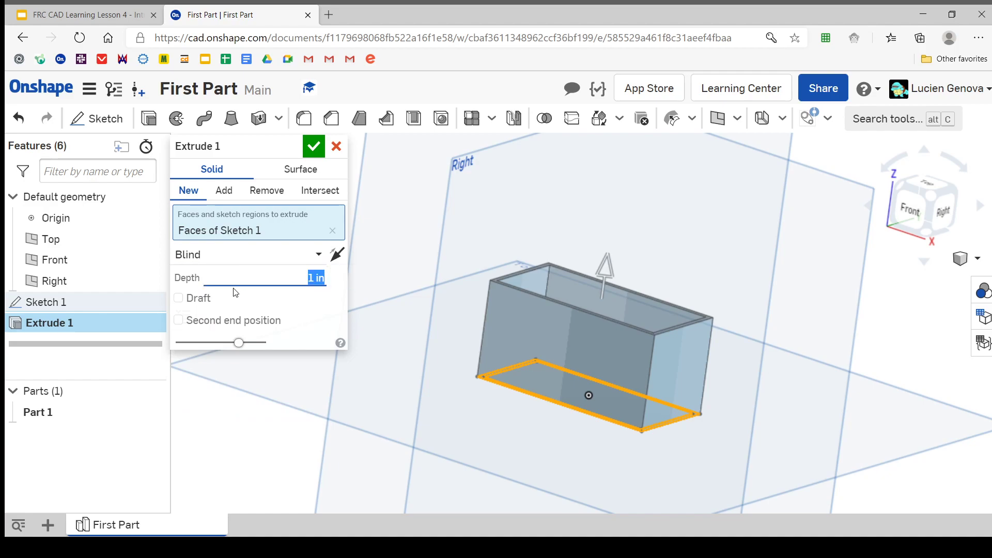
{"action": "type", "text": "10"}
{"action": "key", "text": "Return"}
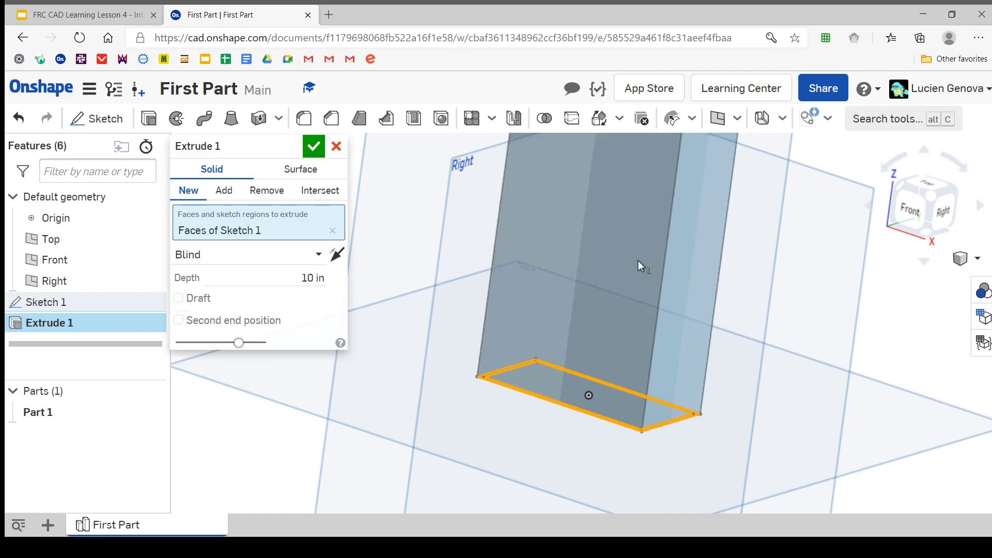
Try an extrude depth of 8 in on the rectangular tube
{"action": "scroll", "coordinate": [667, 270], "scroll_direction": "down", "scroll_amount": 6}
{"action": "middle_click_drag", "start_coordinate": [667, 271], "coordinate": [591, 440]}
{"action": "scroll", "coordinate": [591, 440], "scroll_direction": "down", "scroll_amount": 3}
{"action": "mouse_move", "coordinate": [637, 428]}
{"action": "right_mouse_down"}
{"action": "mouse_move", "coordinate": [665, 411]}
{"action": "mouse_move", "coordinate": [626, 418]}
{"action": "right_mouse_up"}
{"action": "left_click", "coordinate": [260, 268]}
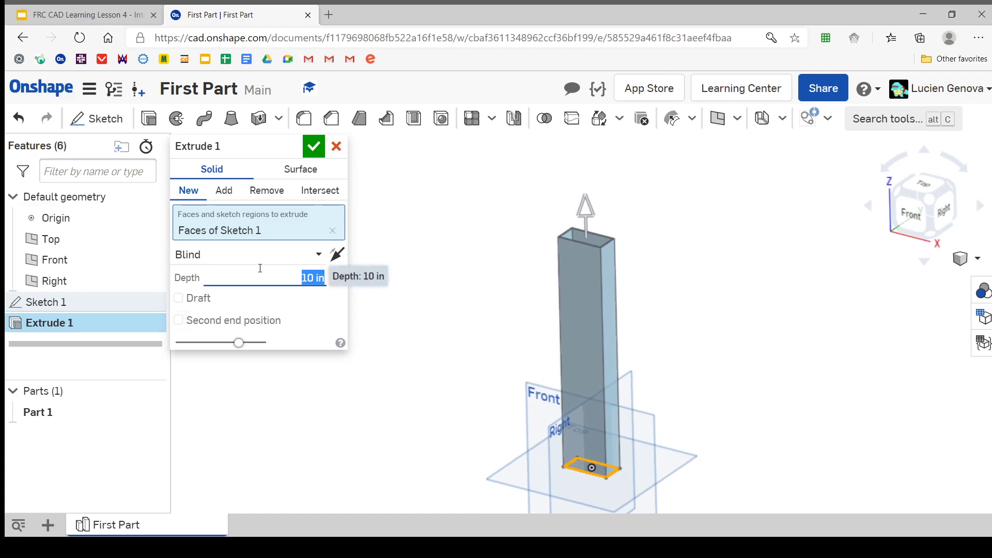
{"action": "type", "text": "8"}
{"action": "key", "text": "Return"}
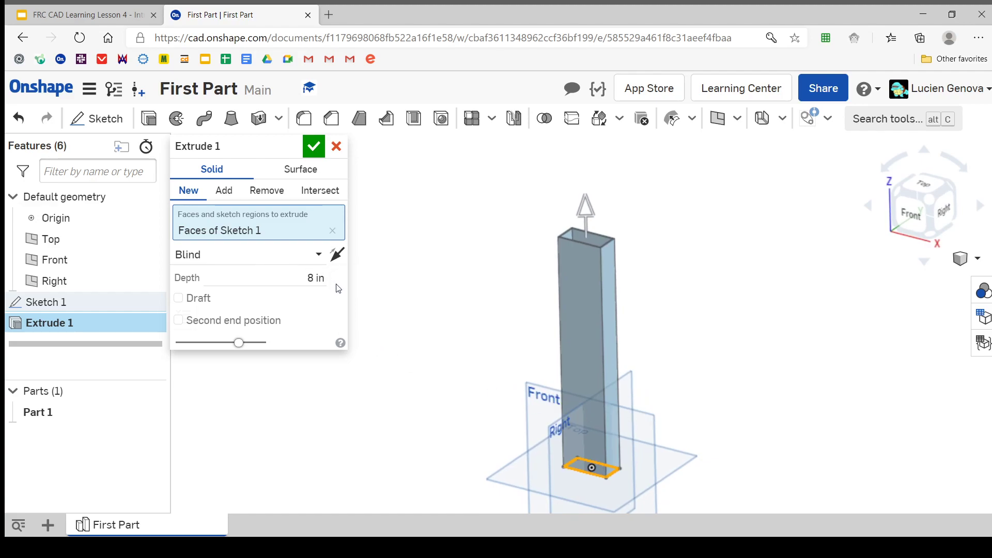
Enter the expression 8-1 as the extrude depth
{"action": "left_click", "coordinate": [296, 281]}
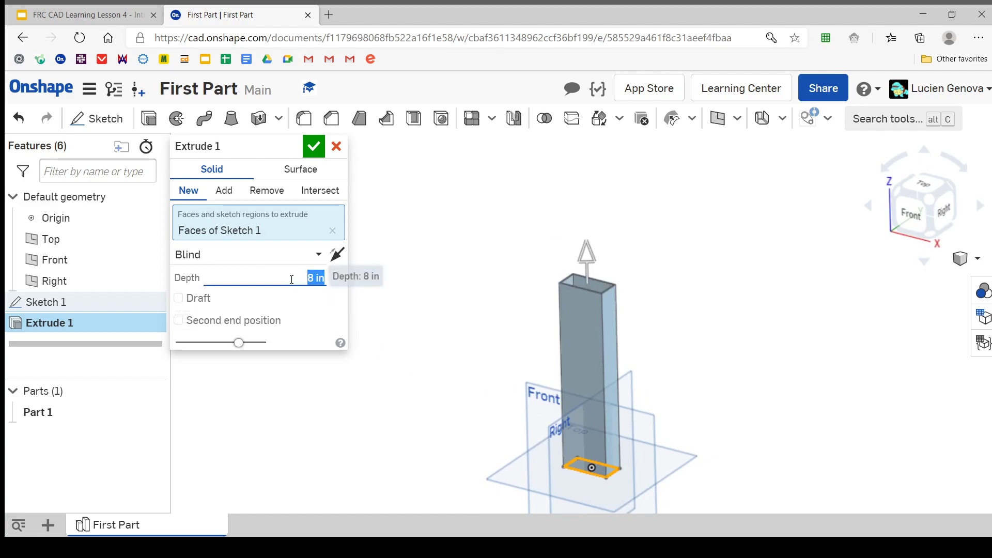
{"action": "type", "text": "8-"}
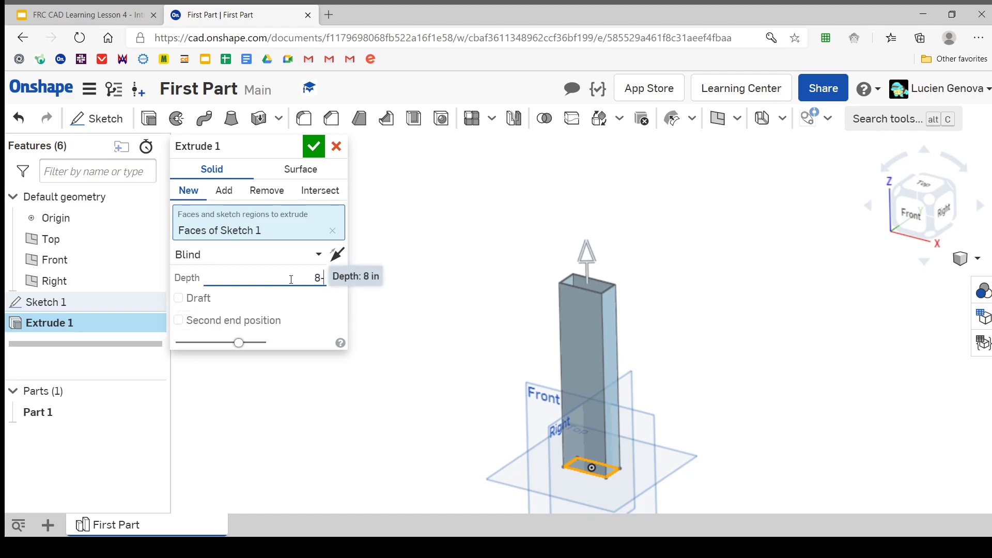
{"action": "type", "text": "1"}
{"action": "key", "text": "Return"}
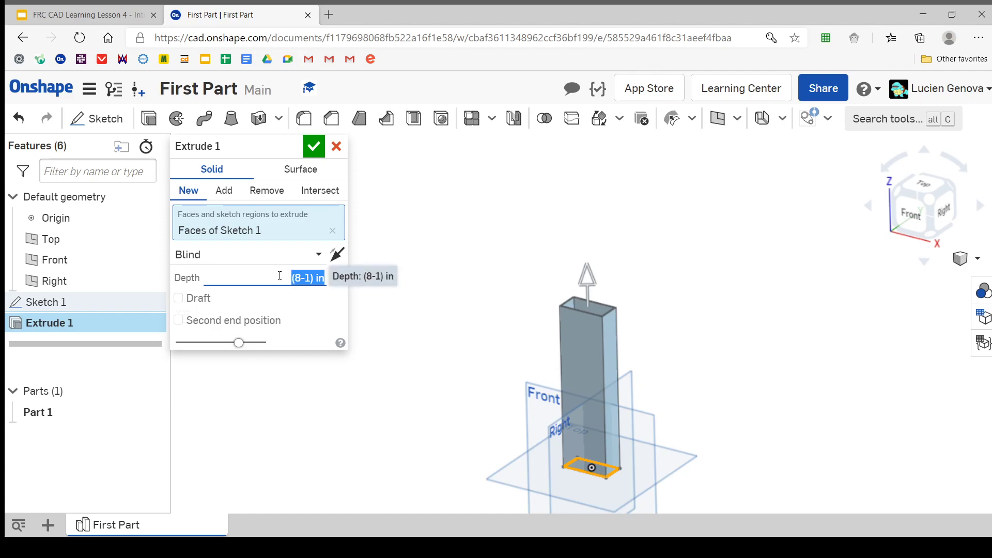
Set the extrude depth to 10 in, and try the expression 10/2 as the depth
{"action": "type", "text": "10"}
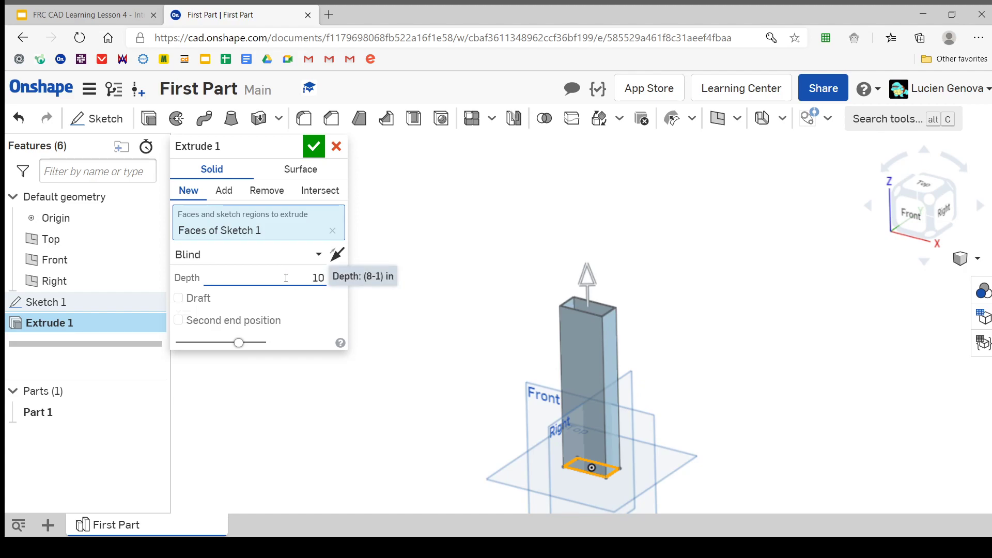
{"action": "left_click", "coordinate": [342, 292]}
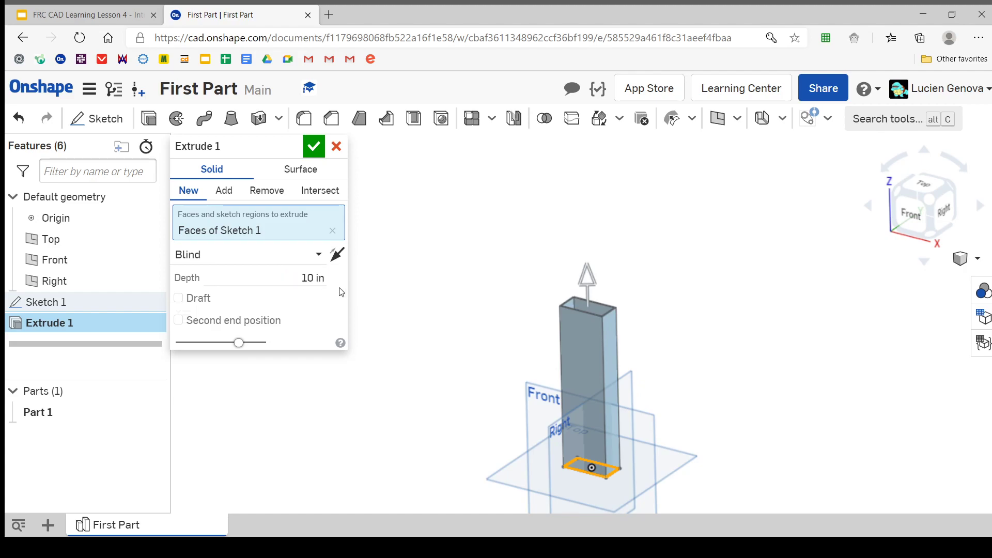
{"action": "left_click", "coordinate": [258, 274]}
{"action": "type", "text": "10"}
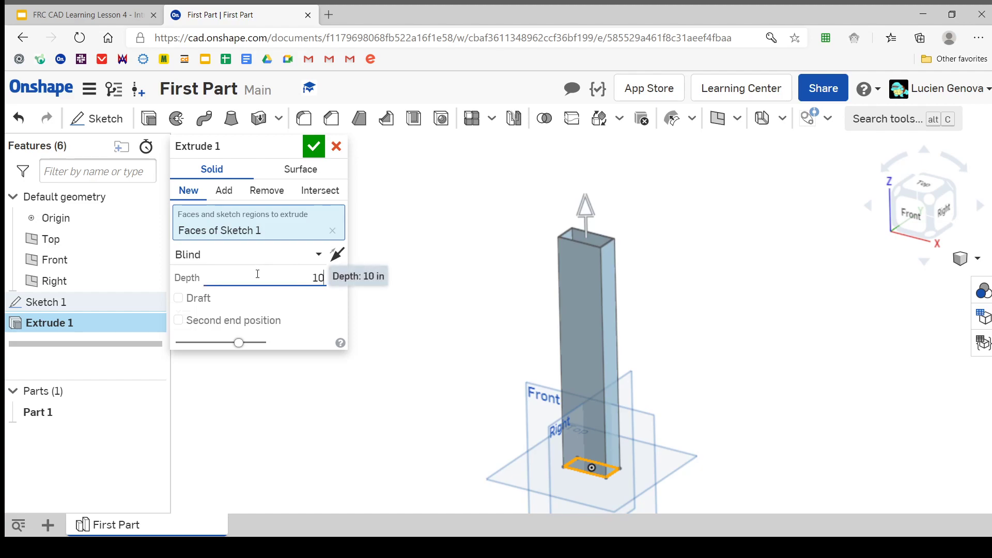
{"action": "type", "text": "/2"}
{"action": "key", "text": "Return"}
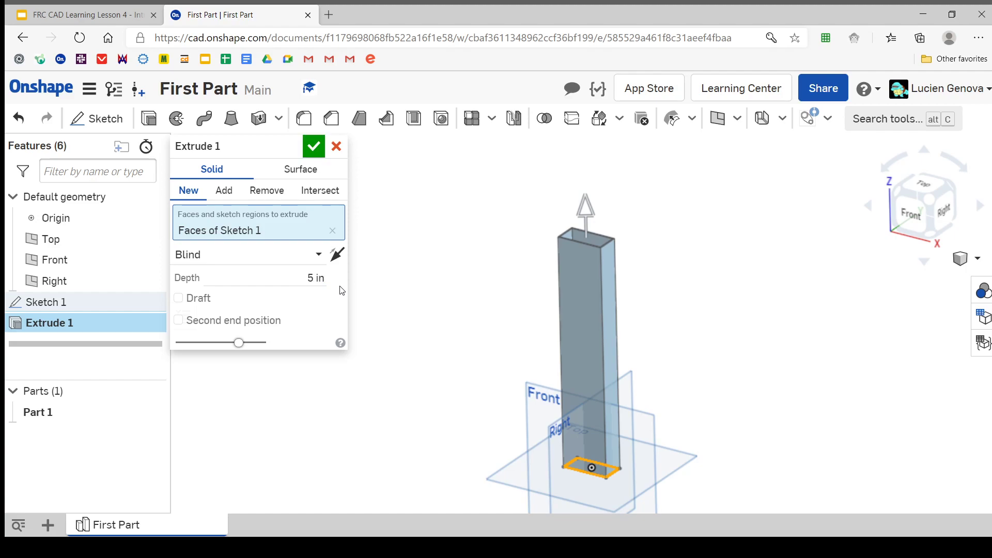
Set the rectangular tube's extrude depth to 10 in and accept the extrude
{"action": "left_click", "coordinate": [298, 281]}
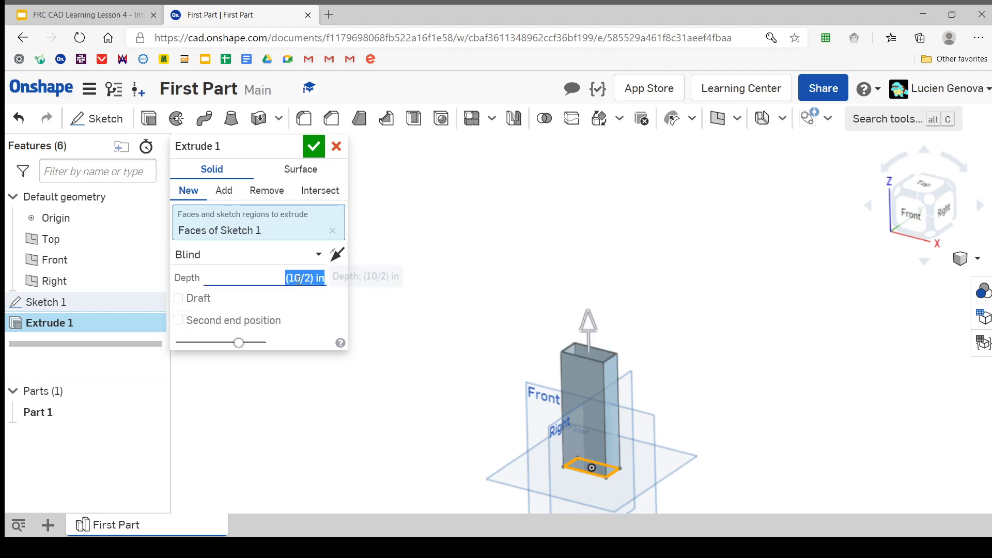
{"action": "type", "text": "10"}
{"action": "key", "text": "Return"}
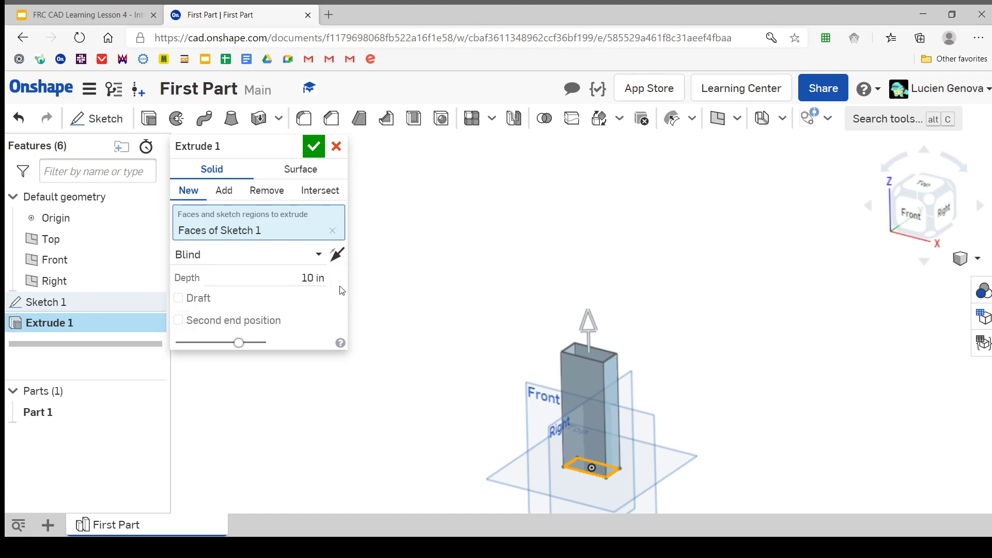
{"action": "left_click", "coordinate": [314, 147]}
Hide the Top, Front and Right default planes
{"action": "mouse_move", "coordinate": [398, 342]}
{"action": "right_mouse_down"}
{"action": "mouse_move", "coordinate": [443, 332]}
{"action": "mouse_move", "coordinate": [404, 324]}
{"action": "right_mouse_up"}
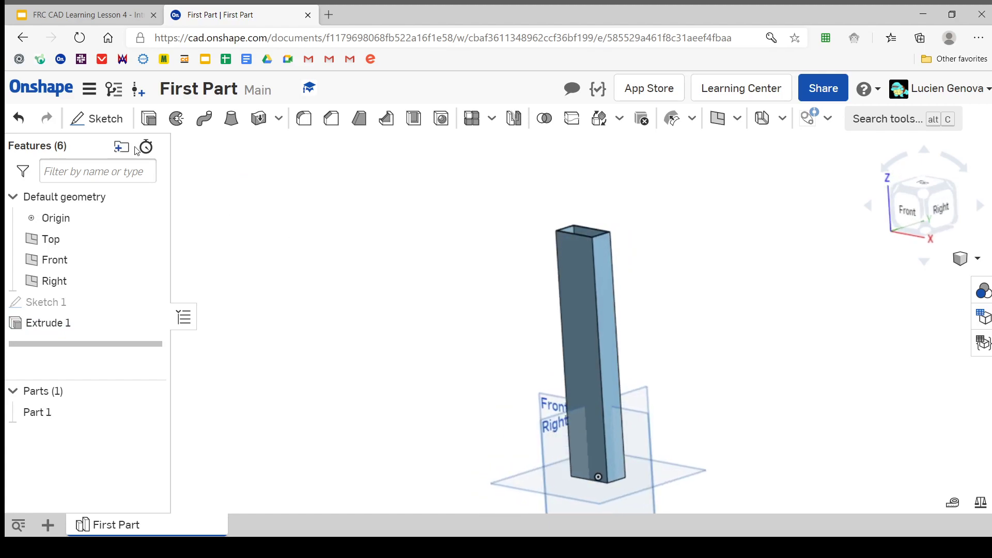
{"action": "left_click", "coordinate": [149, 241]}
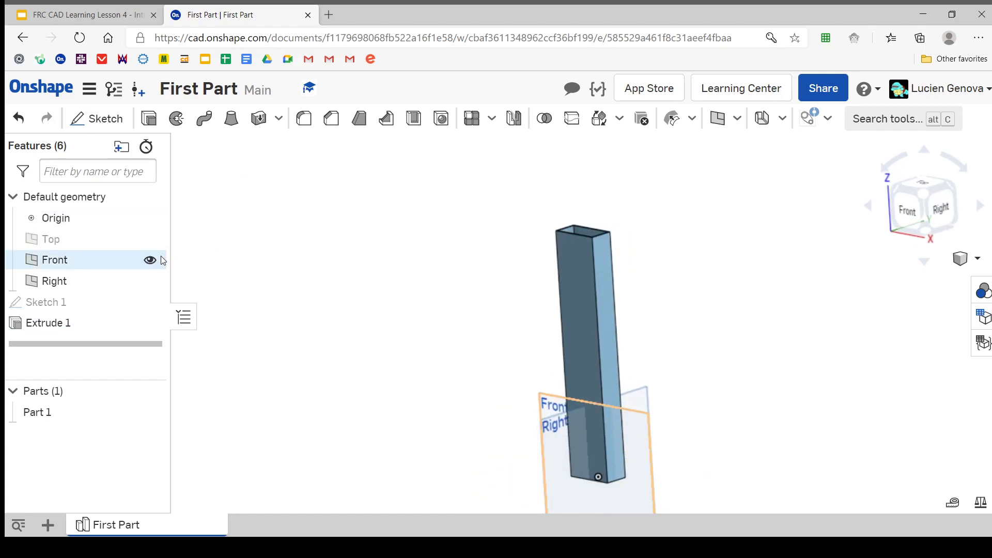
{"action": "left_click", "coordinate": [150, 260]}
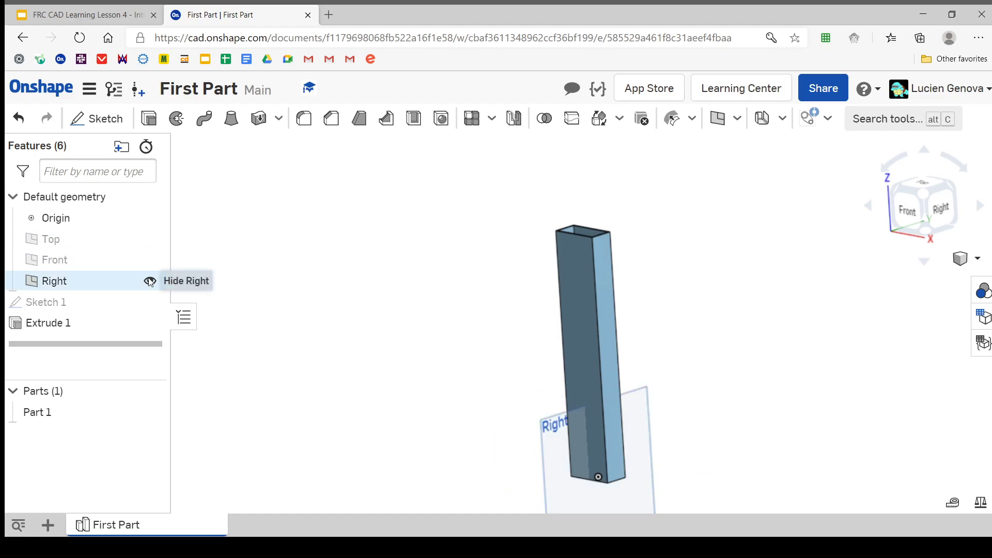
{"action": "left_click", "coordinate": [149, 281]}
{"action": "right_click_drag", "start_coordinate": [364, 326], "coordinate": [532, 310]}
Check the lesson slide's next instruction and start a new sketch on the tube's 2 in wide front face
{"action": "left_click", "coordinate": [82, 15]}
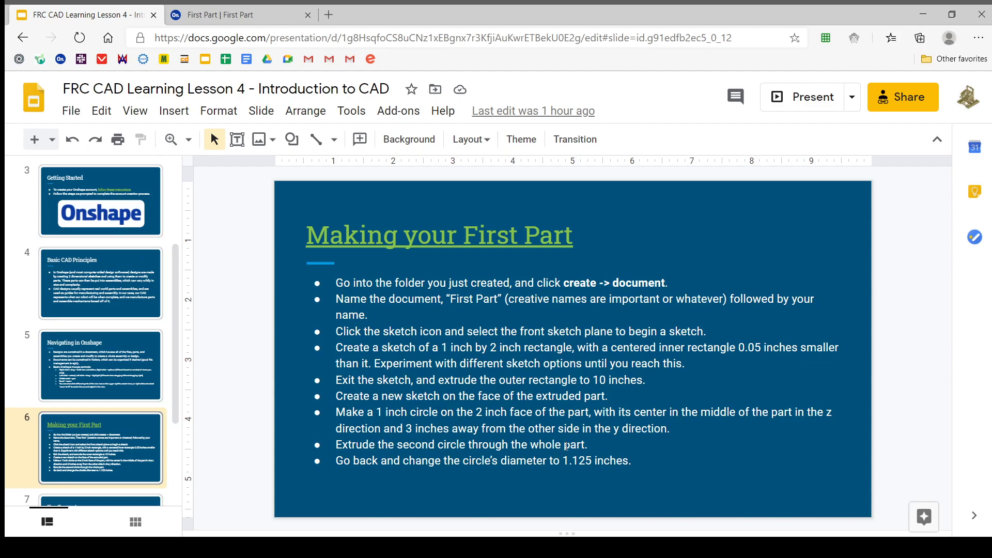
{"action": "left_click", "coordinate": [187, 16]}
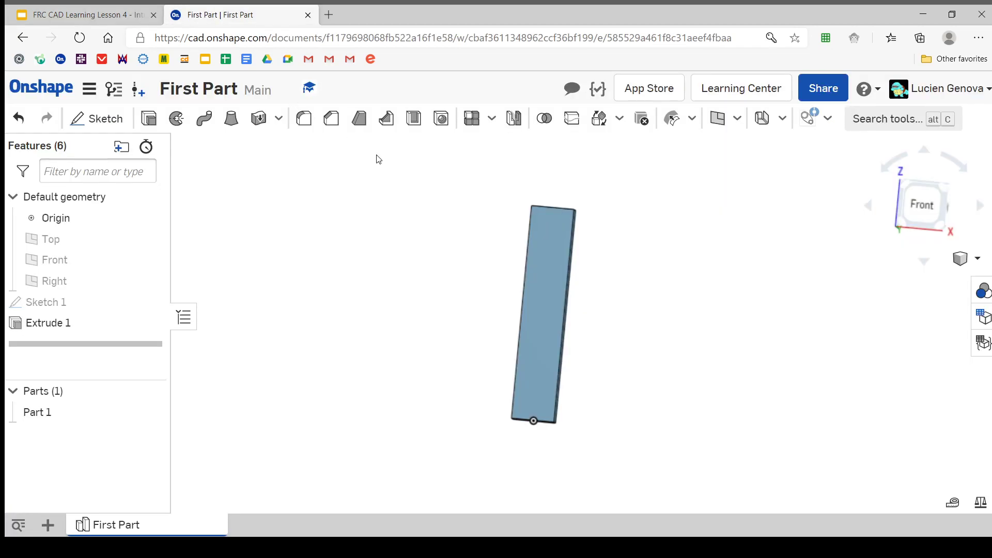
{"action": "right_click_drag", "start_coordinate": [622, 336], "coordinate": [602, 328]}
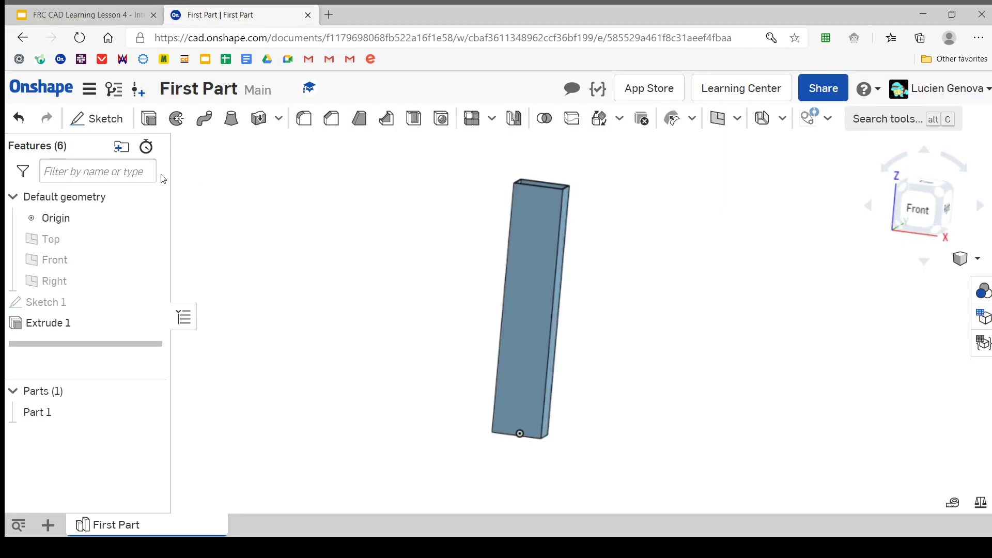
{"action": "left_click", "coordinate": [95, 120]}
{"action": "right_click_drag", "start_coordinate": [540, 238], "coordinate": [533, 238]}
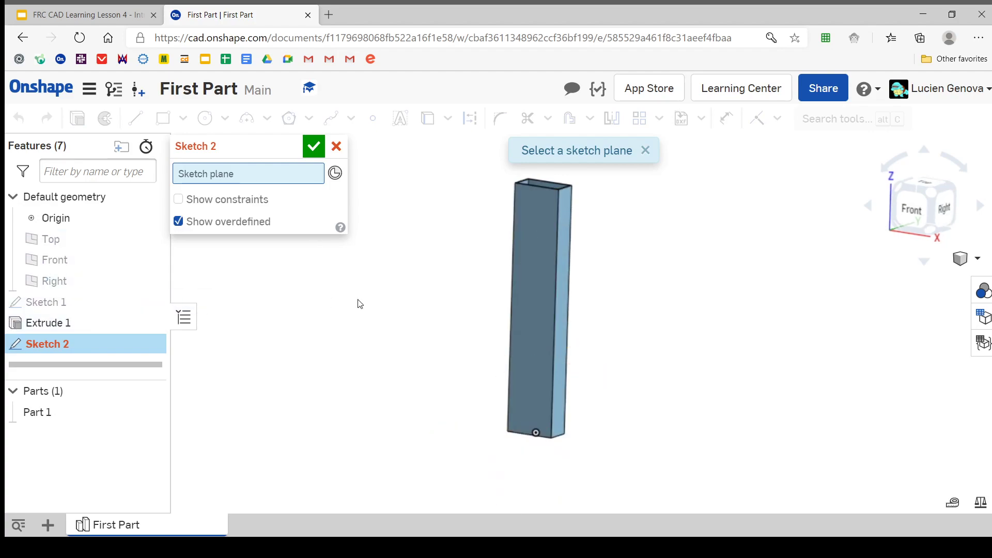
{"action": "left_click", "coordinate": [543, 273]}
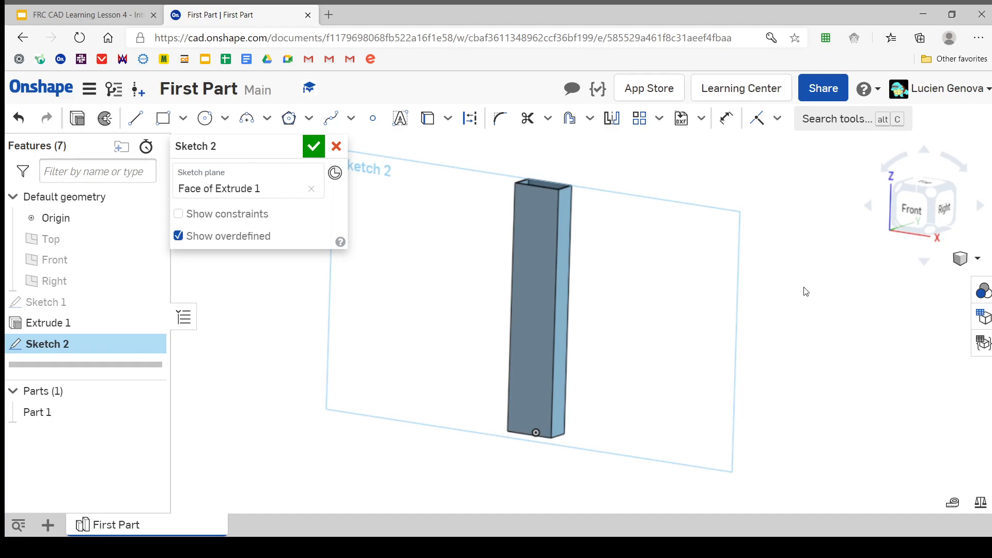
Look at the sketch face from the Front, tilt the view, and realign it normal to the sketch plane
{"action": "left_click", "coordinate": [916, 203]}
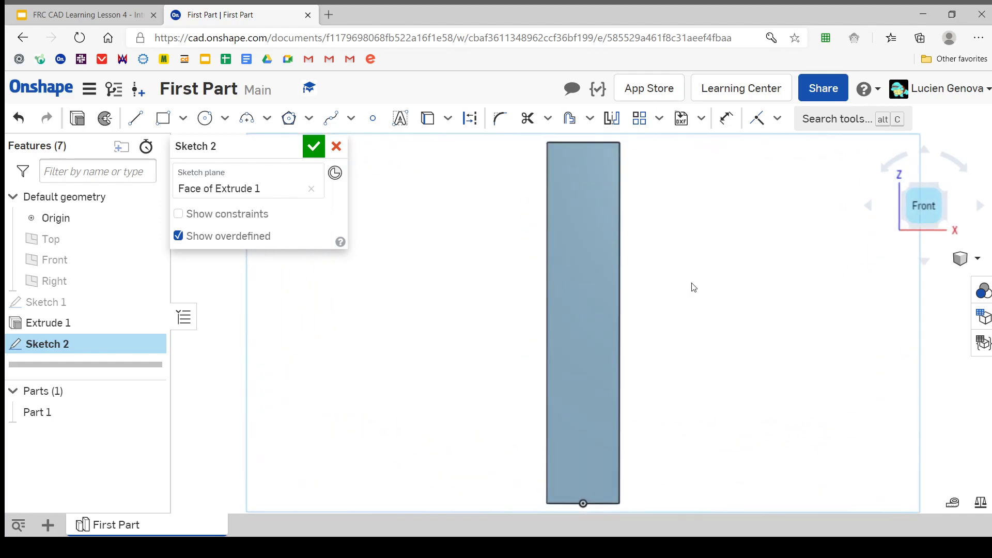
{"action": "middle_click_drag", "start_coordinate": [581, 195], "coordinate": [563, 262]}
{"action": "scroll", "coordinate": [563, 262], "scroll_direction": "down", "scroll_amount": 1}
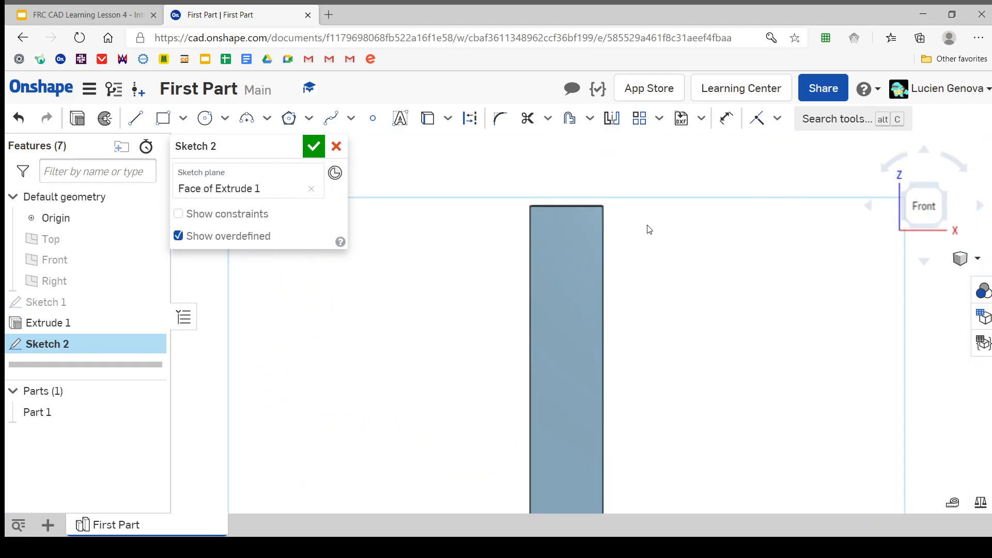
{"action": "right_click_drag", "start_coordinate": [647, 225], "coordinate": [624, 265]}
{"action": "scroll", "coordinate": [625, 265], "scroll_direction": "down", "scroll_amount": 4}
{"action": "middle_click_drag", "start_coordinate": [620, 258], "coordinate": [589, 223]}
{"action": "right_click", "coordinate": [610, 228]}
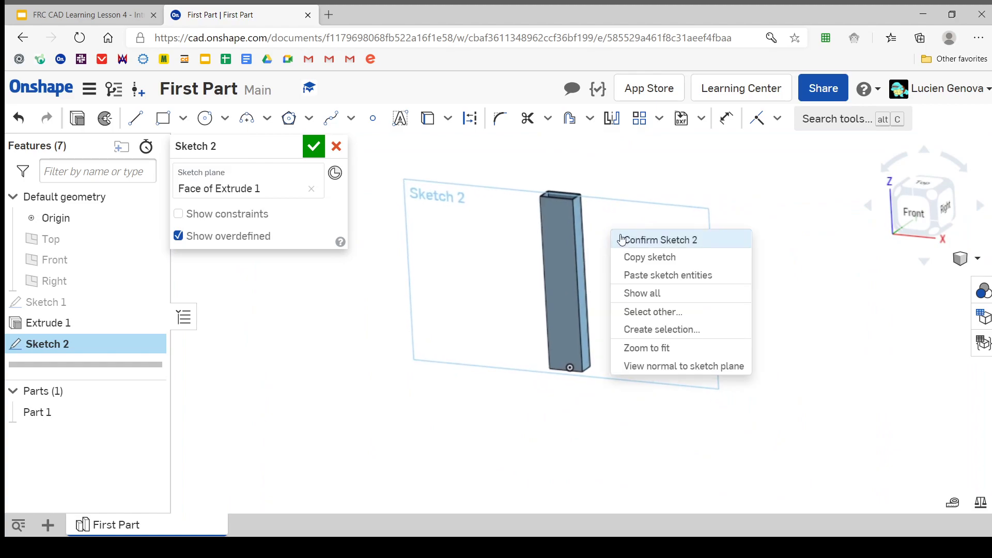
{"action": "left_click", "coordinate": [703, 366]}
Return the tilted tube to the Front view and zoom to fit the whole tube
{"action": "scroll", "coordinate": [613, 348], "scroll_direction": "up", "scroll_amount": 2}
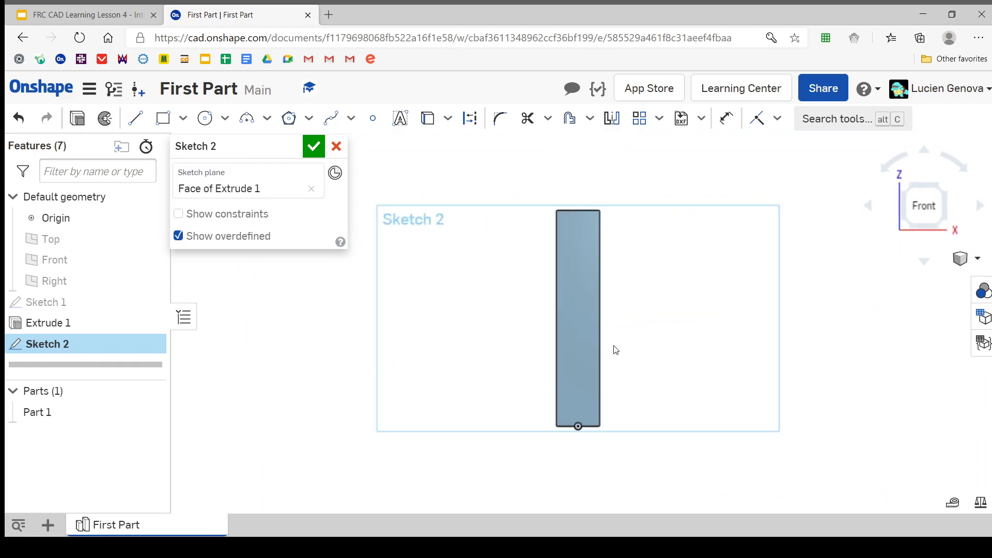
{"action": "scroll", "coordinate": [480, 277], "scroll_direction": "up", "scroll_amount": 1}
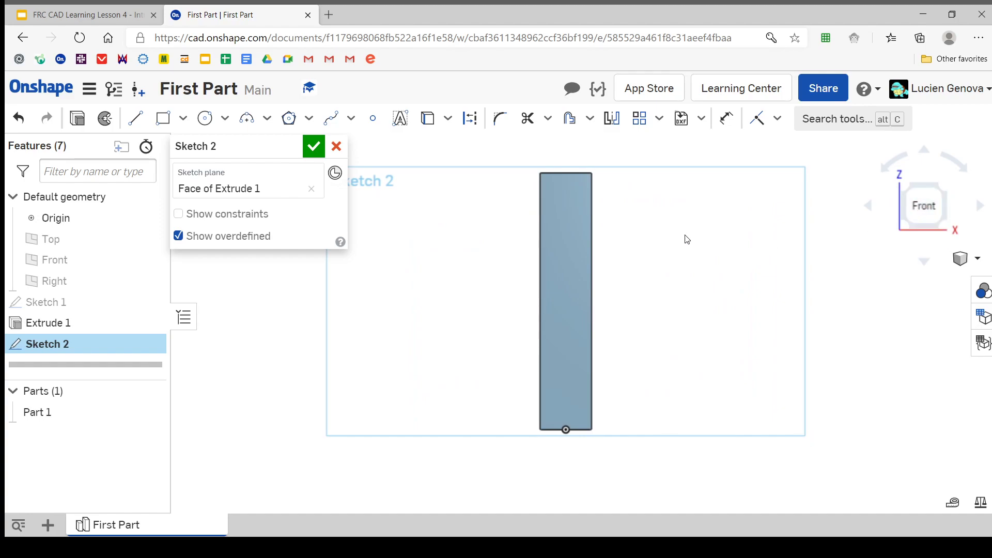
{"action": "left_click", "coordinate": [592, 233]}
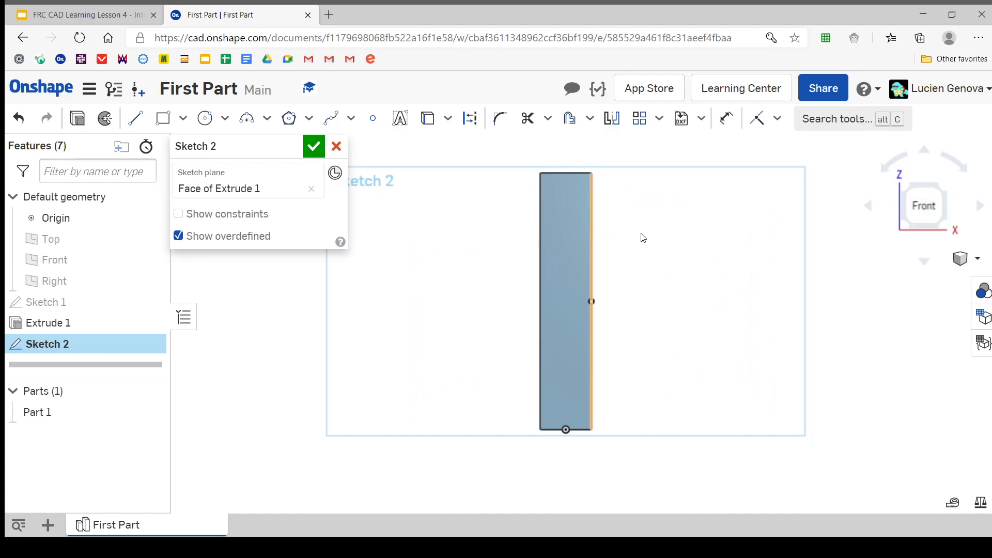
{"action": "left_click", "coordinate": [940, 187]}
{"action": "left_click", "coordinate": [907, 218]}
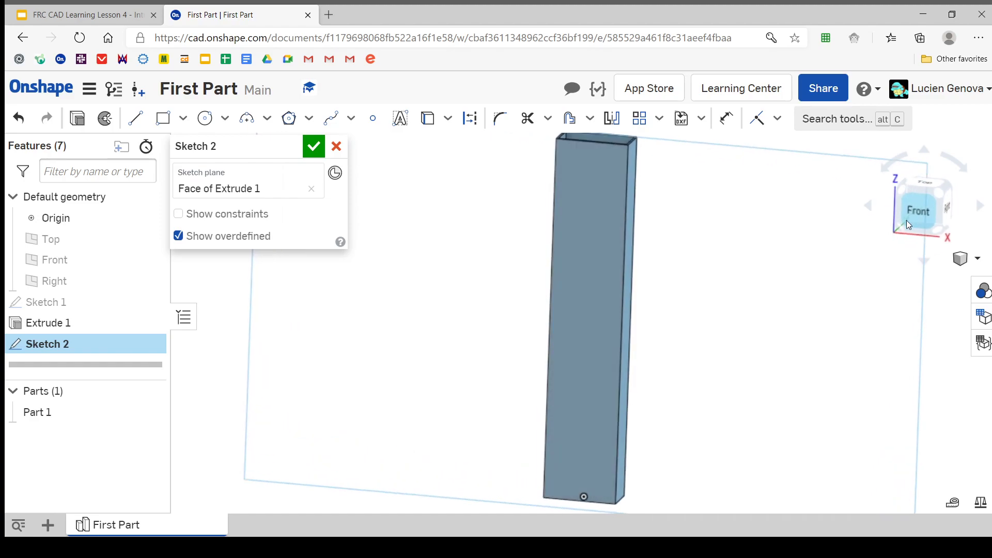
{"action": "scroll", "coordinate": [603, 271], "scroll_direction": "down", "scroll_amount": 5}
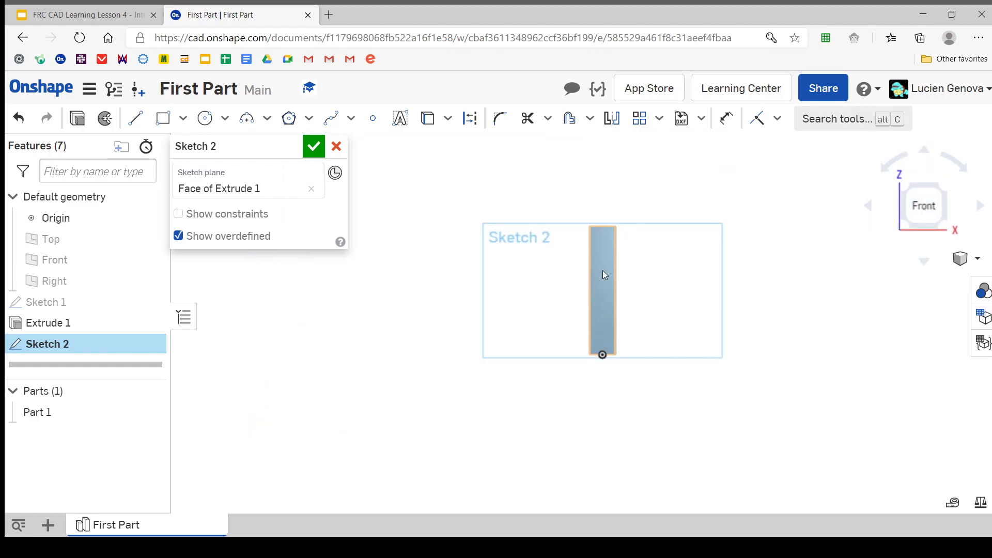
{"action": "key", "text": "f"}
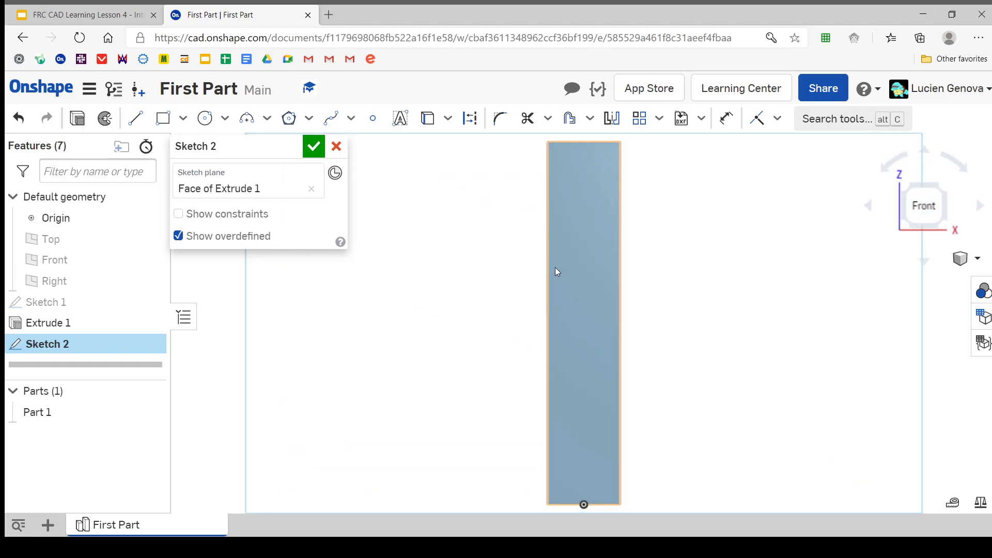
{"action": "right_click", "coordinate": [367, 194]}
{"action": "left_click", "coordinate": [480, 175]}
{"action": "scroll", "coordinate": [476, 190], "scroll_direction": "down", "scroll_amount": 5}
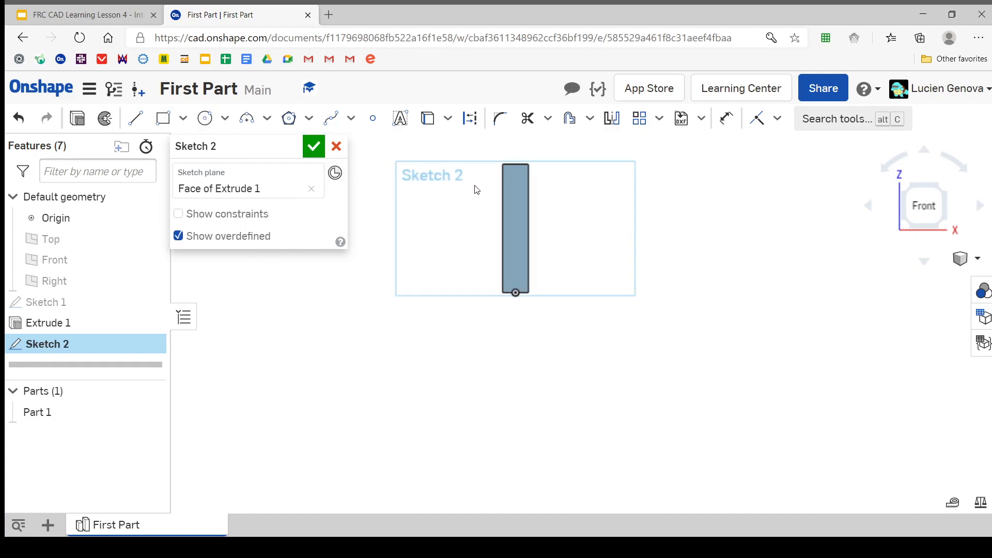
{"action": "right_click", "coordinate": [471, 193]}
{"action": "left_click", "coordinate": [506, 310]}
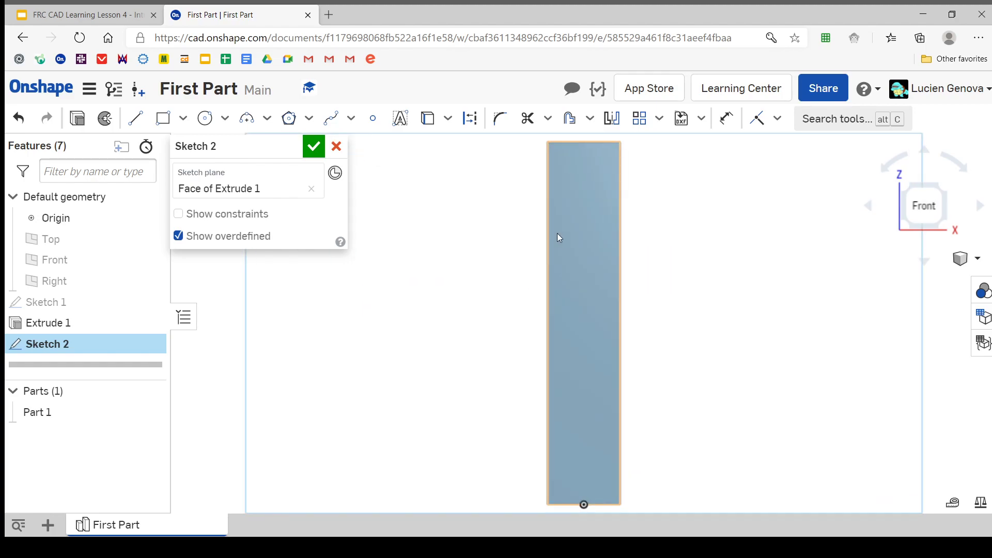
Draw a center point circle about 1.75 in in diameter near the upper end of the tube's front face, left of its centreline
{"action": "left_click", "coordinate": [197, 123]}
{"action": "scroll", "coordinate": [514, 208], "scroll_direction": "up", "scroll_amount": 3}
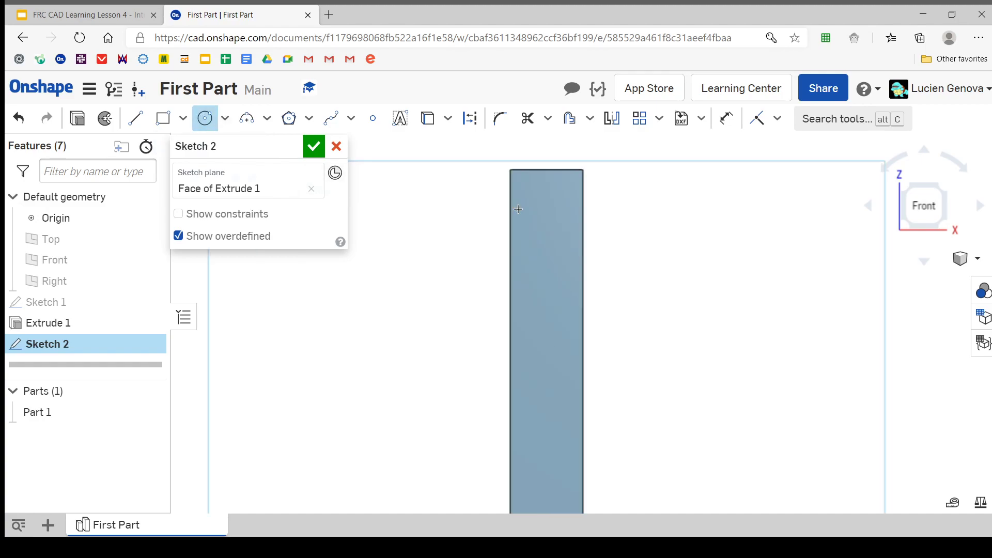
{"action": "left_click", "coordinate": [225, 119]}
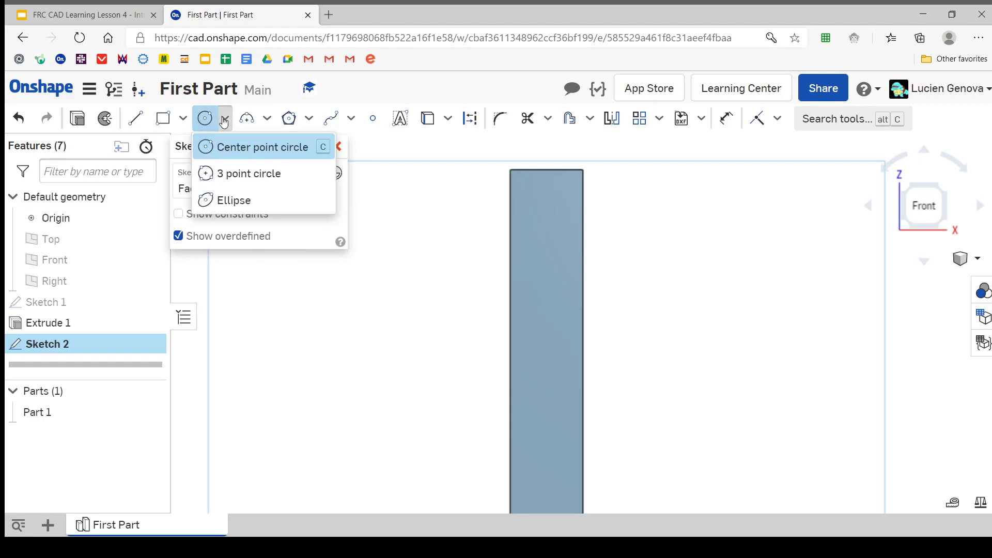
{"action": "left_click", "coordinate": [225, 118]}
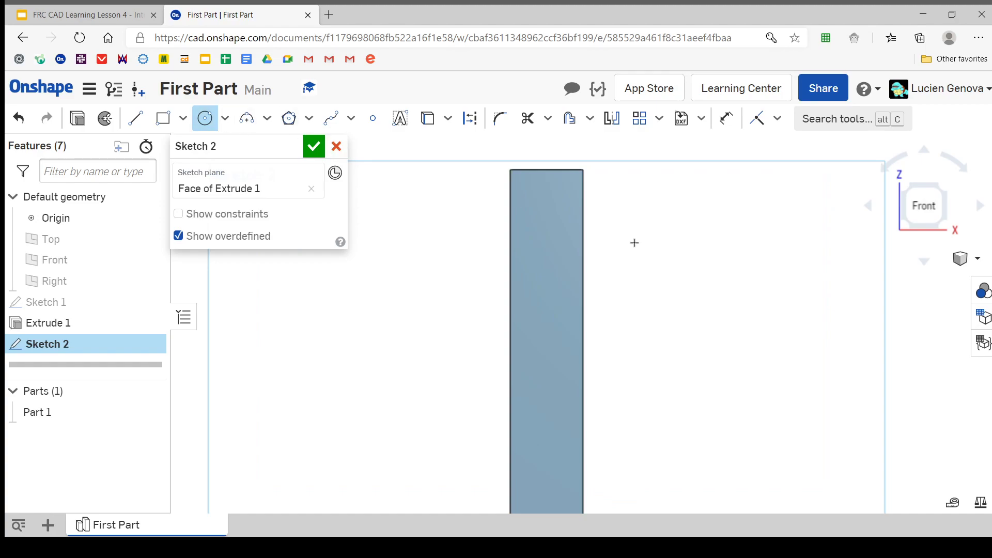
{"action": "scroll", "coordinate": [610, 268], "scroll_direction": "up", "scroll_amount": 2}
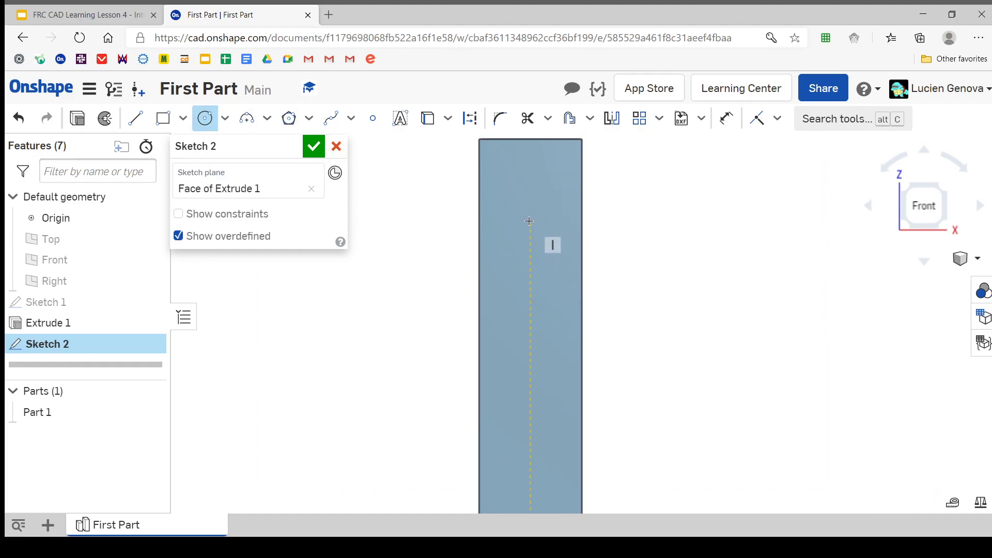
{"action": "scroll", "coordinate": [529, 221], "scroll_direction": "down", "scroll_amount": 2}
{"action": "scroll", "coordinate": [529, 221], "scroll_direction": "up", "scroll_amount": 2}
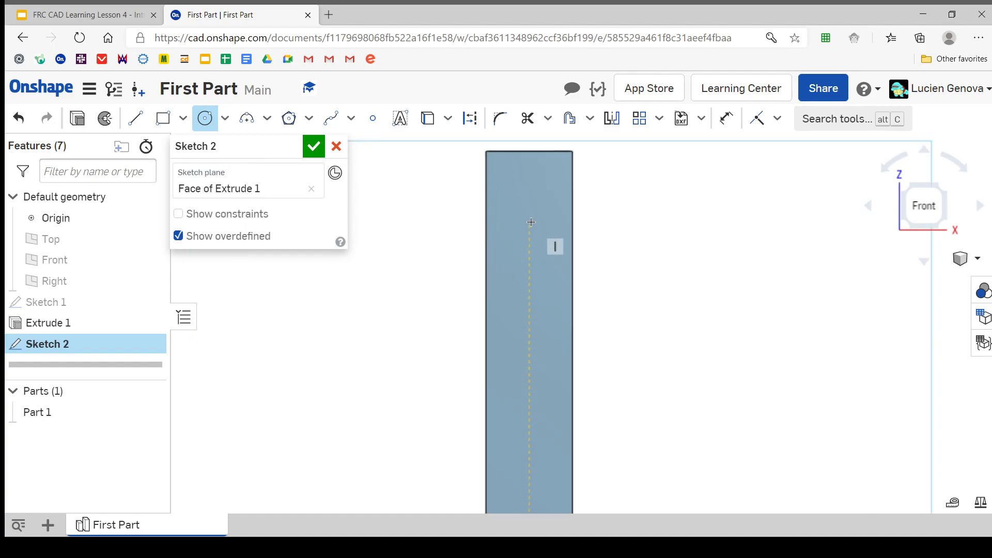
{"action": "scroll", "coordinate": [531, 222], "scroll_direction": "up", "scroll_amount": 1}
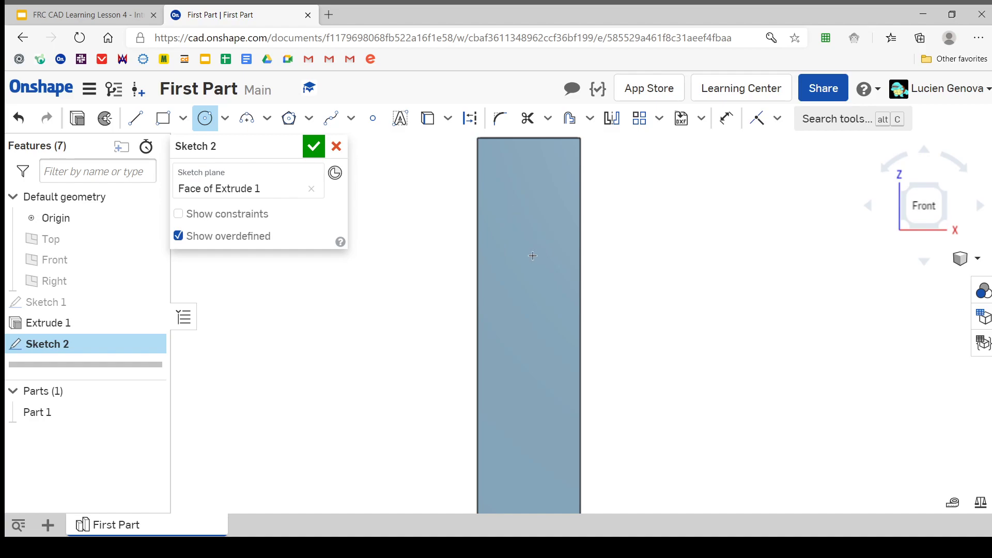
{"action": "left_click", "coordinate": [508, 239]}
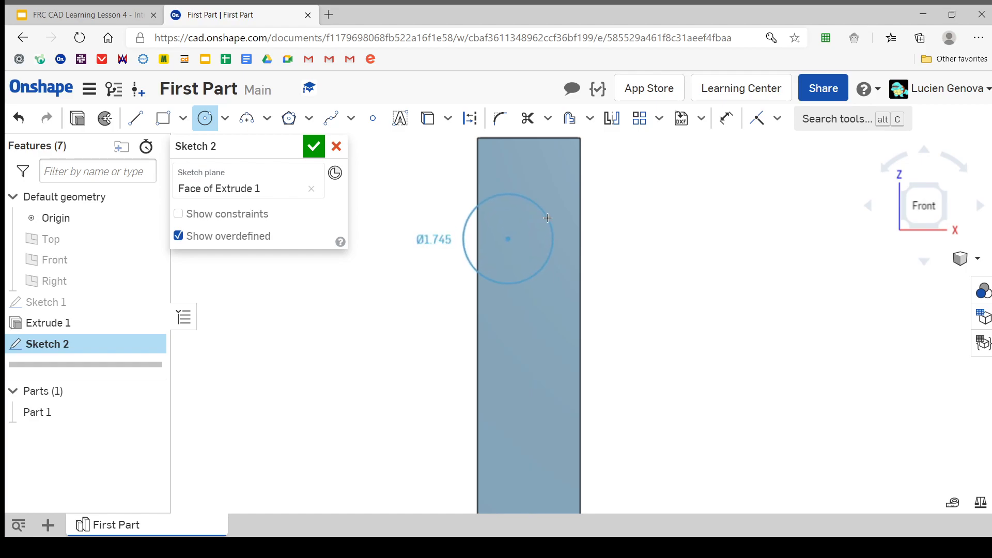
{"action": "left_click", "coordinate": [548, 219]}
{"action": "key", "text": "Escape"}
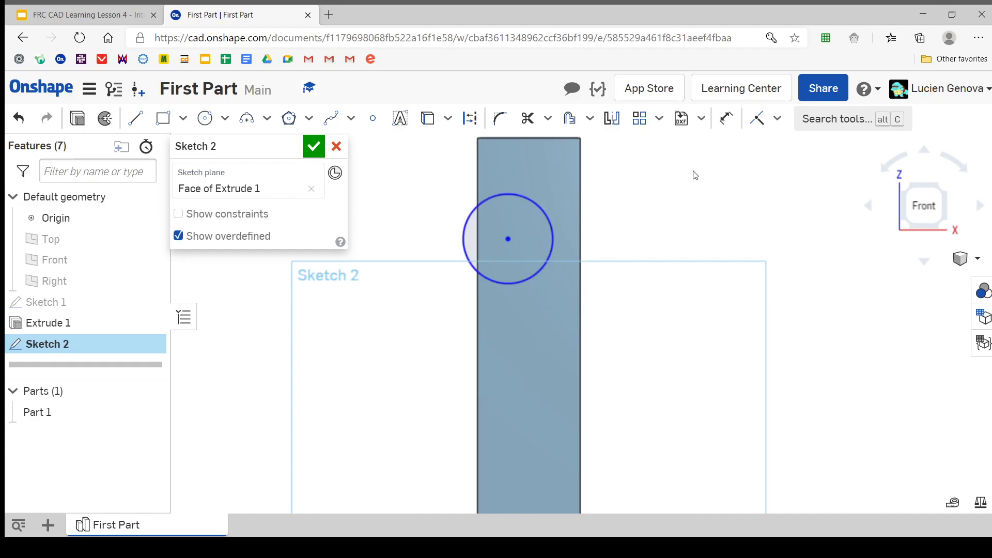
Dimension the circle's diameter to 1 in
{"action": "left_click", "coordinate": [726, 118]}
{"action": "left_click", "coordinate": [558, 236]}
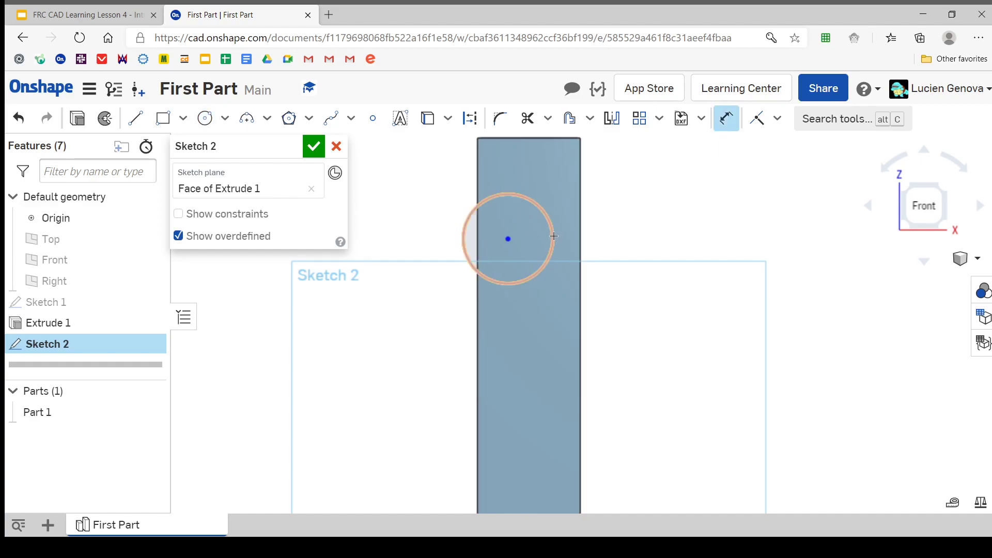
{"action": "left_click", "coordinate": [621, 227]}
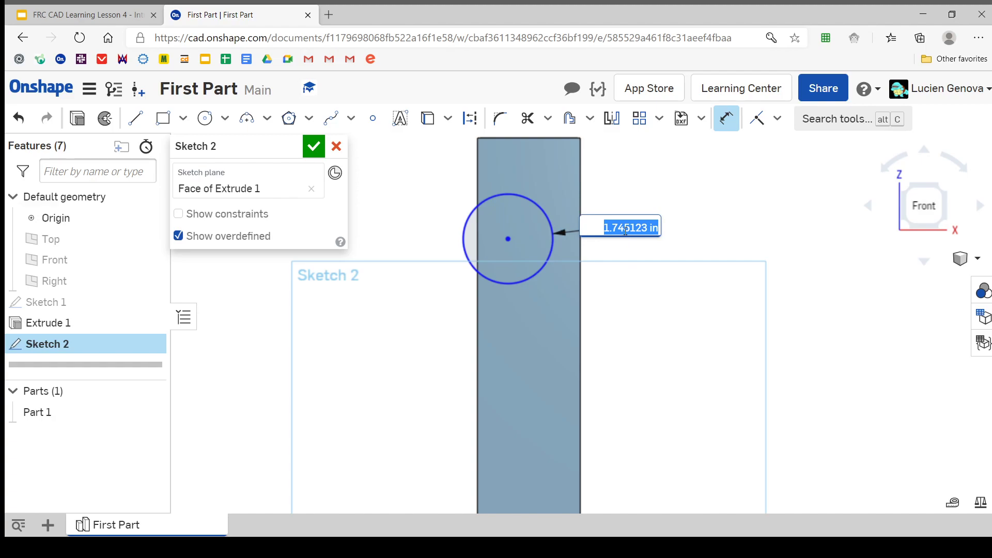
{"action": "key", "text": "Return"}
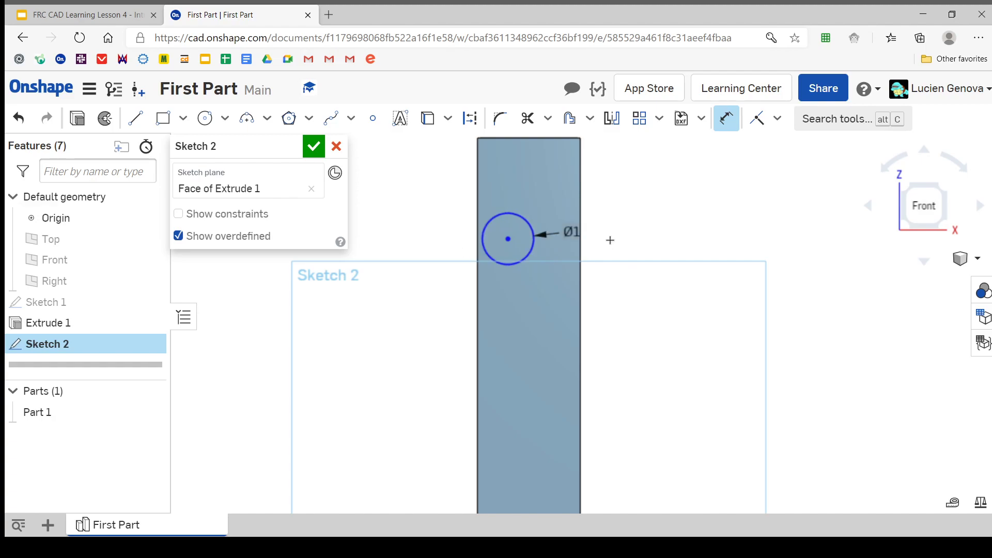
Dimension the circle's centre 3 in below the tube's upper edge
{"action": "scroll", "coordinate": [489, 193], "scroll_direction": "up", "scroll_amount": 1}
{"action": "scroll", "coordinate": [531, 244], "scroll_direction": "down", "scroll_amount": 1}
{"action": "middle_click_drag", "start_coordinate": [530, 255], "coordinate": [519, 275]}
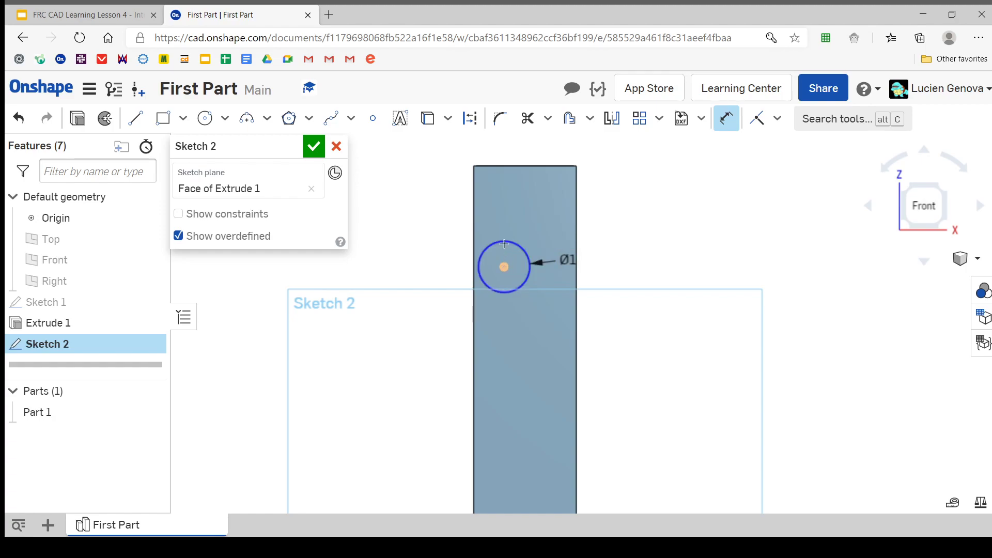
{"action": "left_click", "coordinate": [495, 166]}
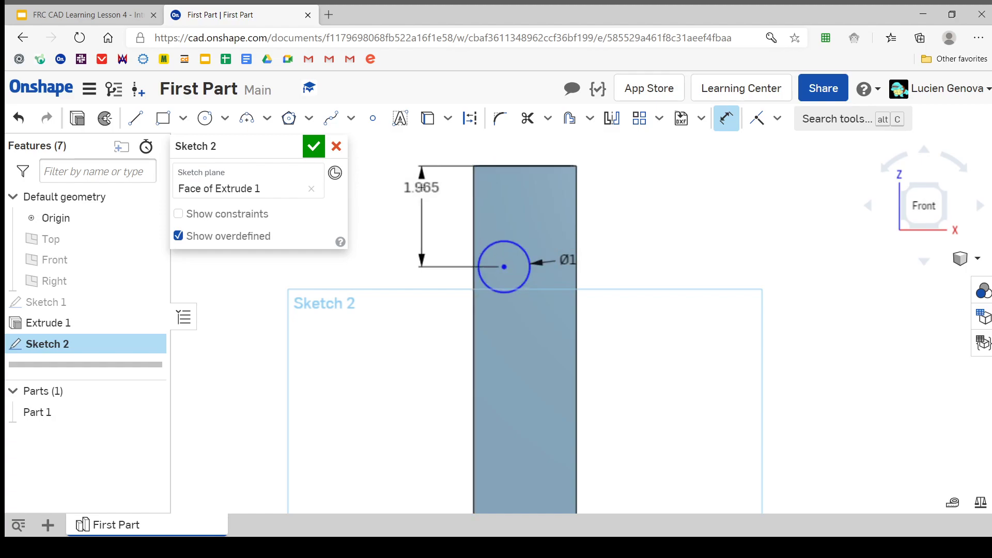
{"action": "left_click", "coordinate": [419, 211]}
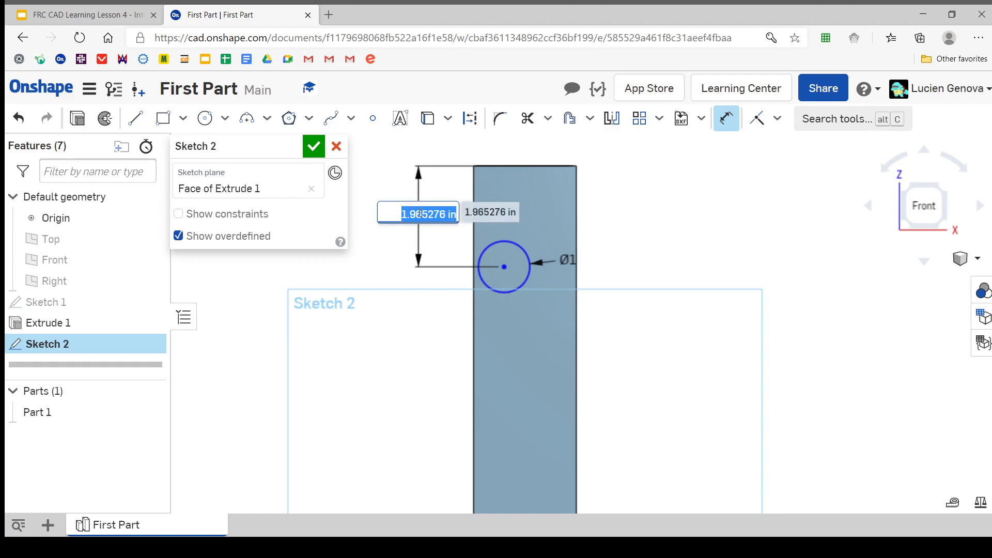
{"action": "left_click", "coordinate": [241, 193]}
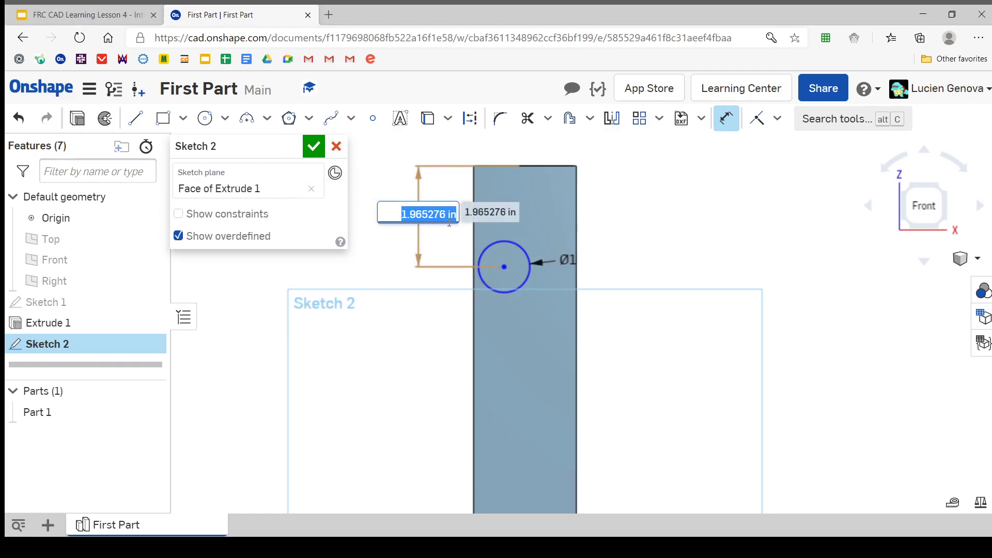
{"action": "type", "text": "3"}
{"action": "key", "text": "Return"}
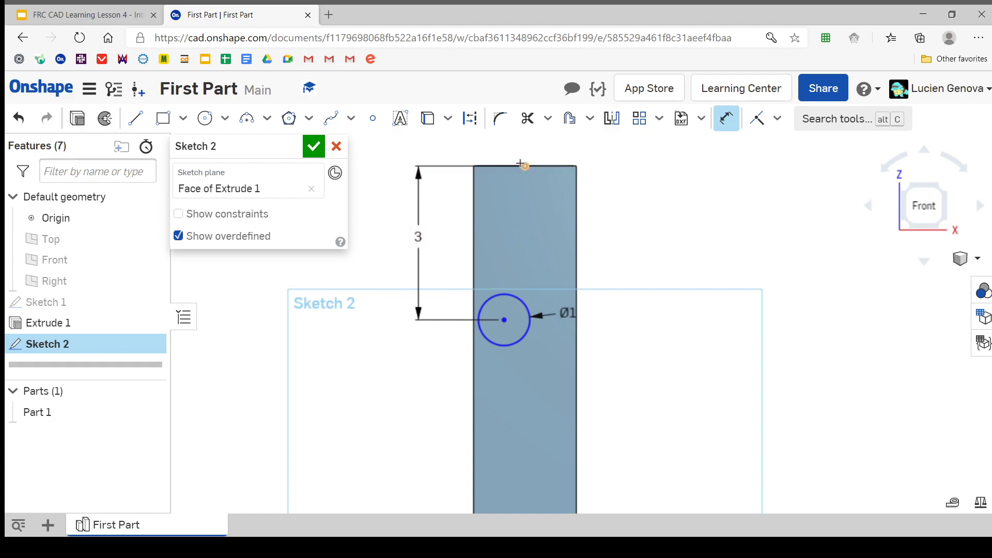
{"action": "key", "text": "Escape"}
Measure the length of the tube's upper front edge and close the measurement
{"action": "left_click", "coordinate": [557, 165]}
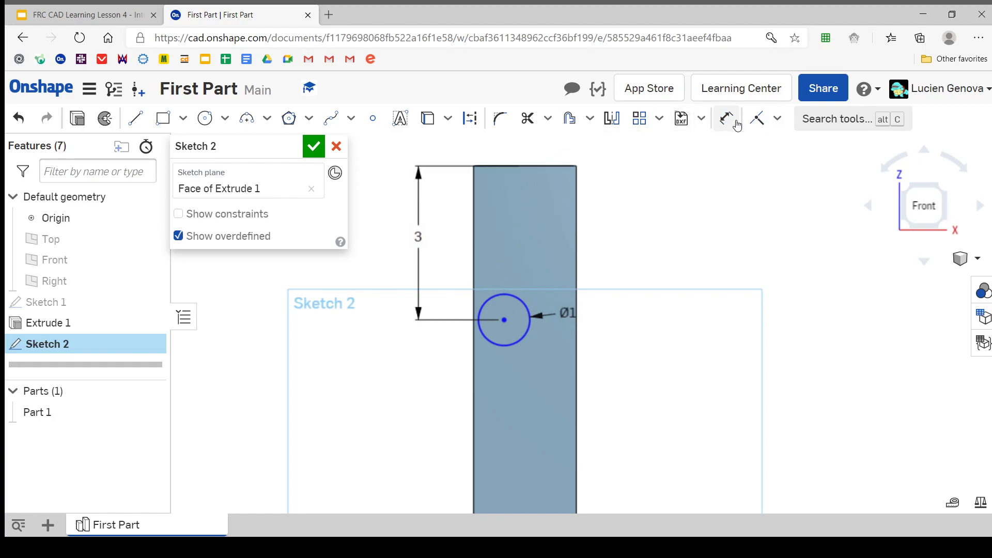
{"action": "left_click", "coordinate": [562, 164]}
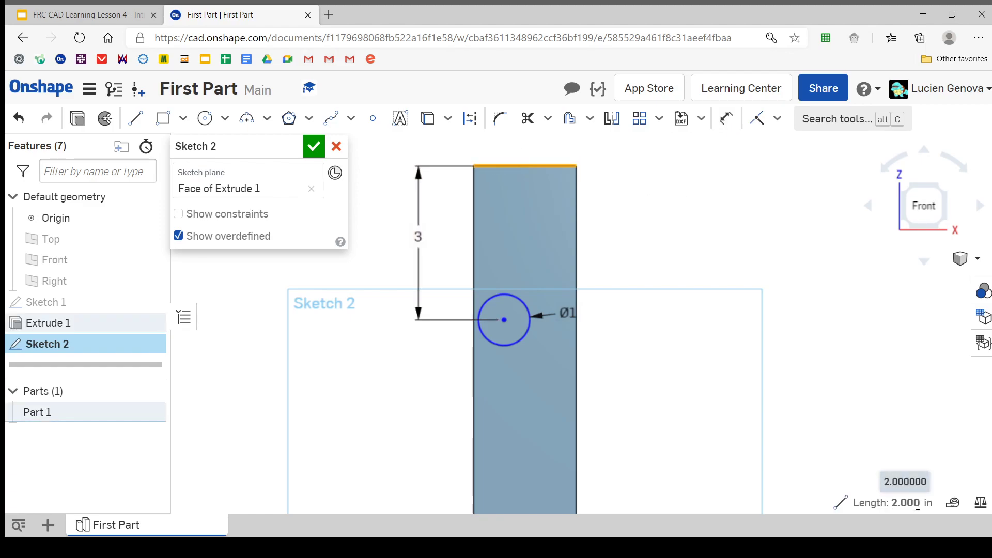
{"action": "left_click", "coordinate": [953, 503]}
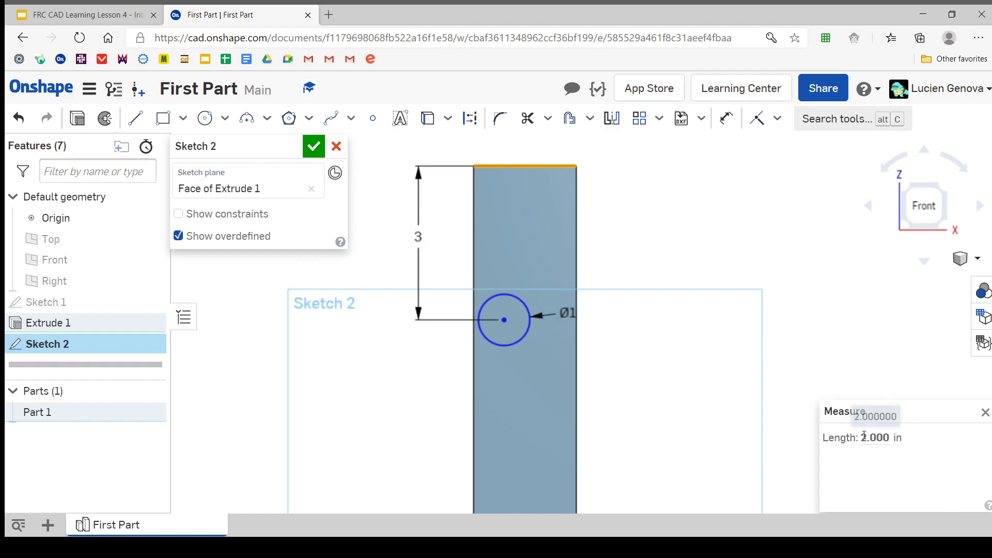
{"action": "left_click", "coordinate": [715, 241]}
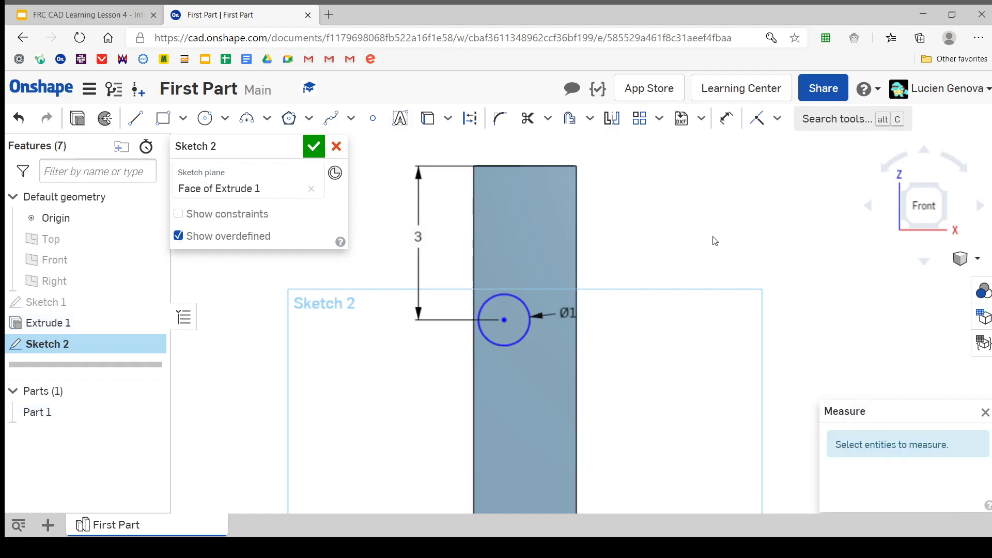
{"action": "left_click", "coordinate": [986, 412]}
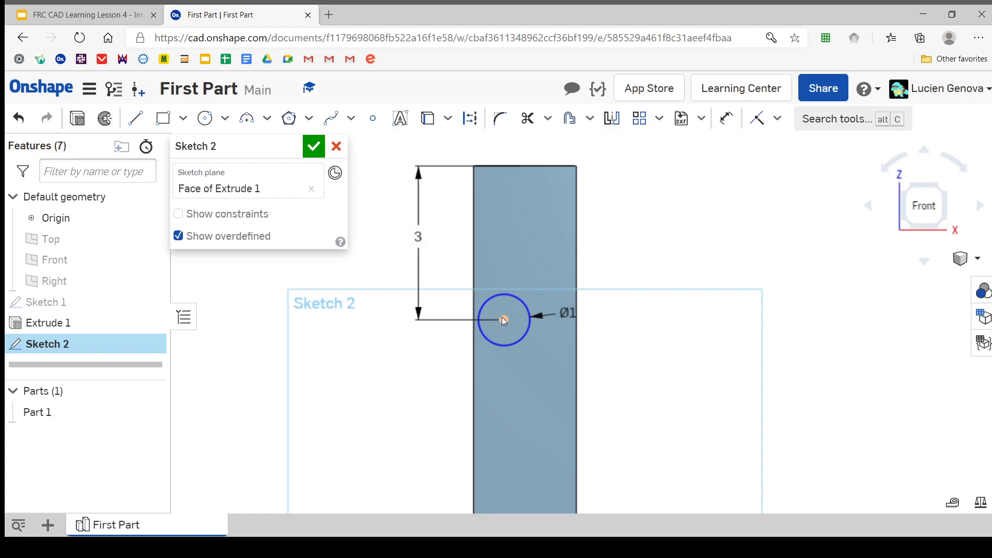
Try positioning the circle's centre 2/2 in from the tube's left long edge with a dimension, and undo that dimension
{"action": "key", "text": "u"}
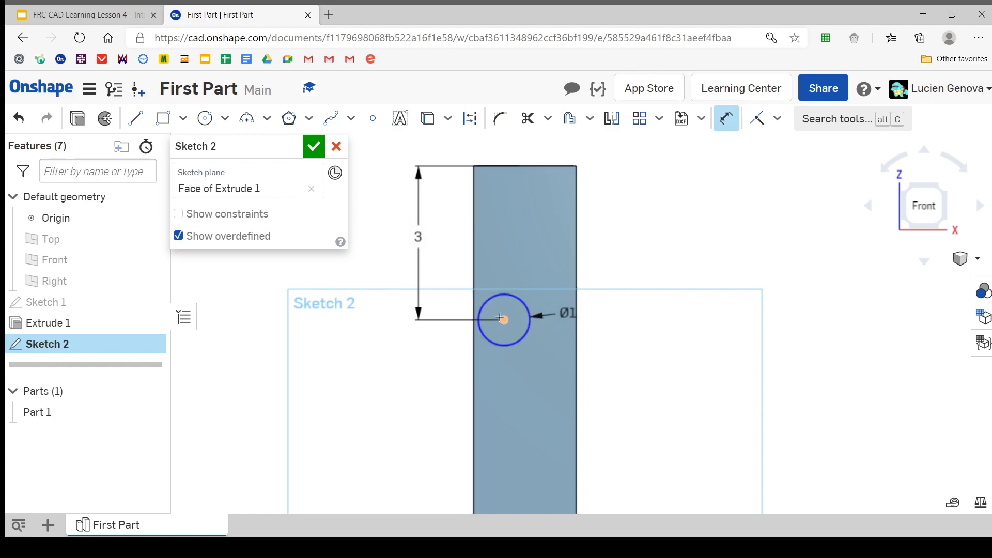
{"action": "key", "text": "Escape"}
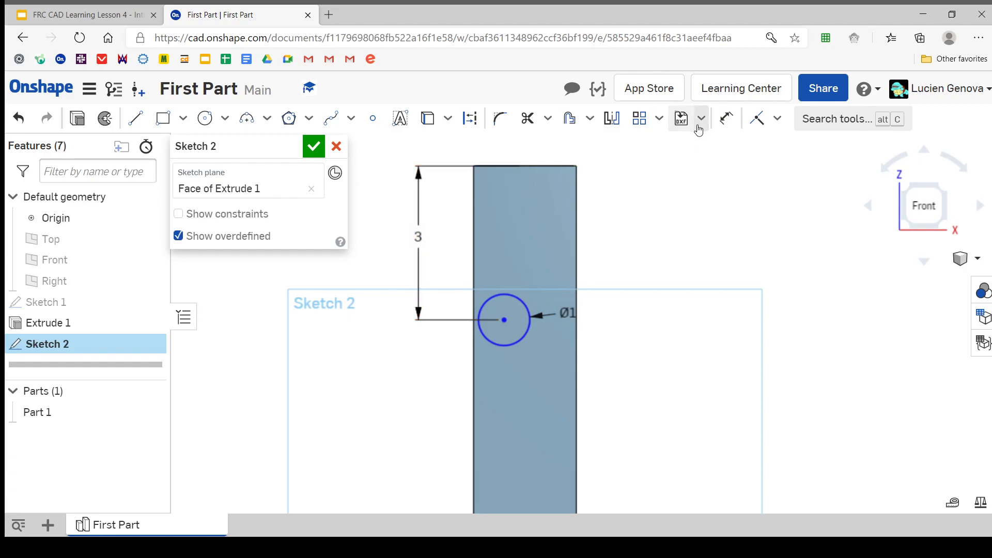
{"action": "left_click", "coordinate": [726, 119]}
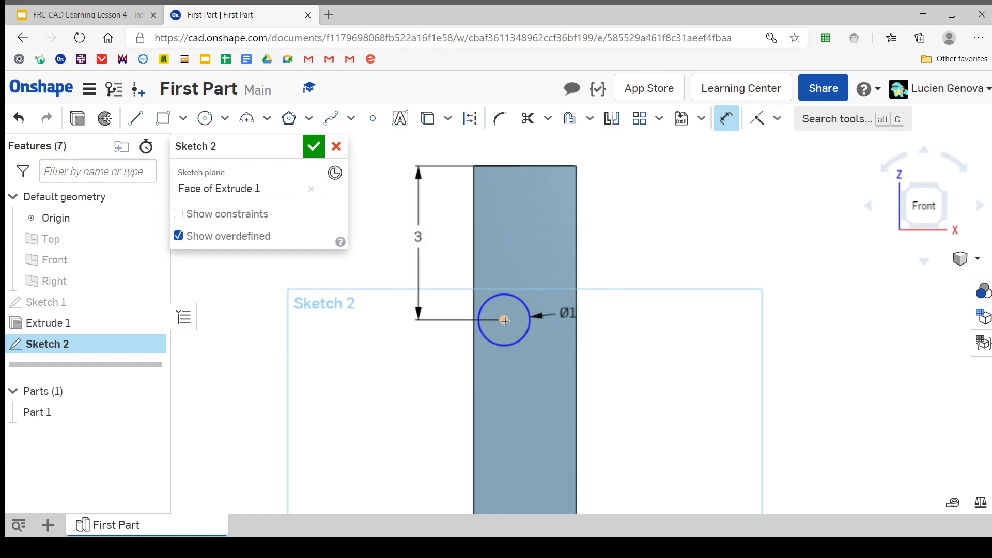
{"action": "left_click", "coordinate": [474, 366]}
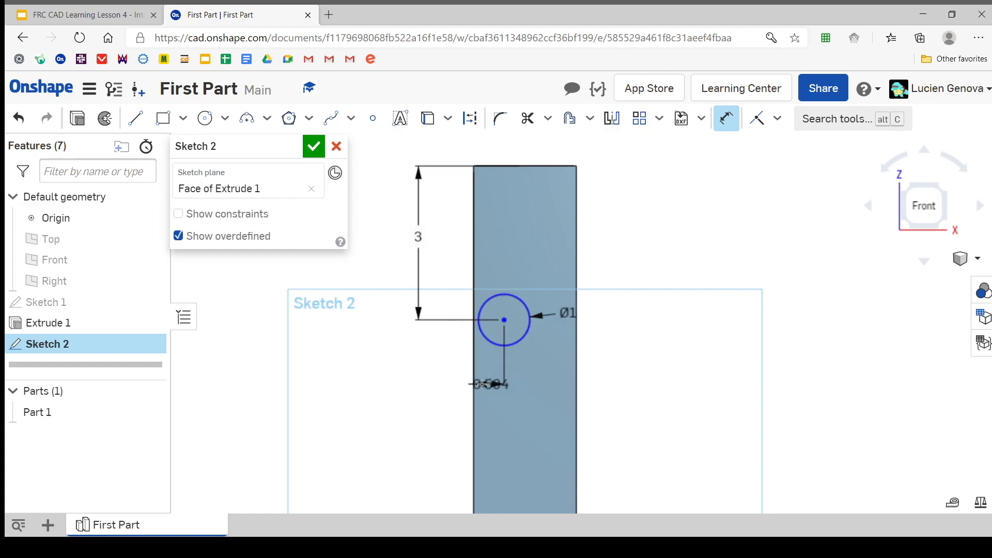
{"action": "left_click", "coordinate": [555, 386]}
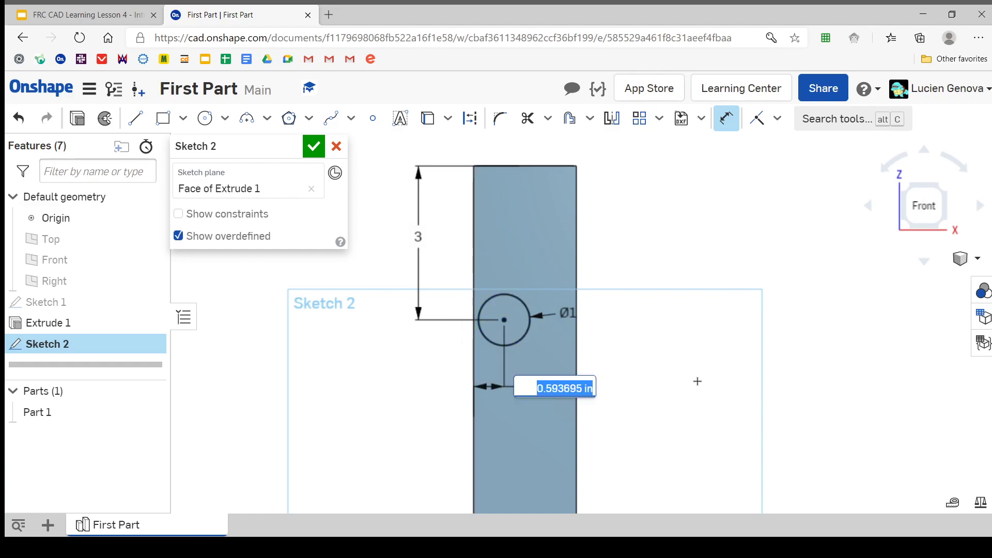
{"action": "type", "text": "1"}
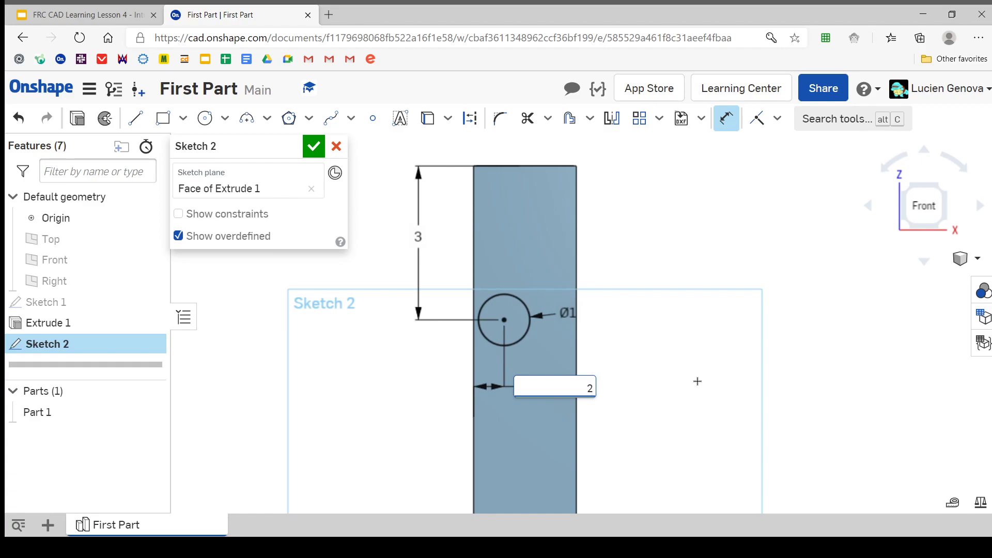
{"action": "type", "text": "/2"}
{"action": "key", "text": "Return"}
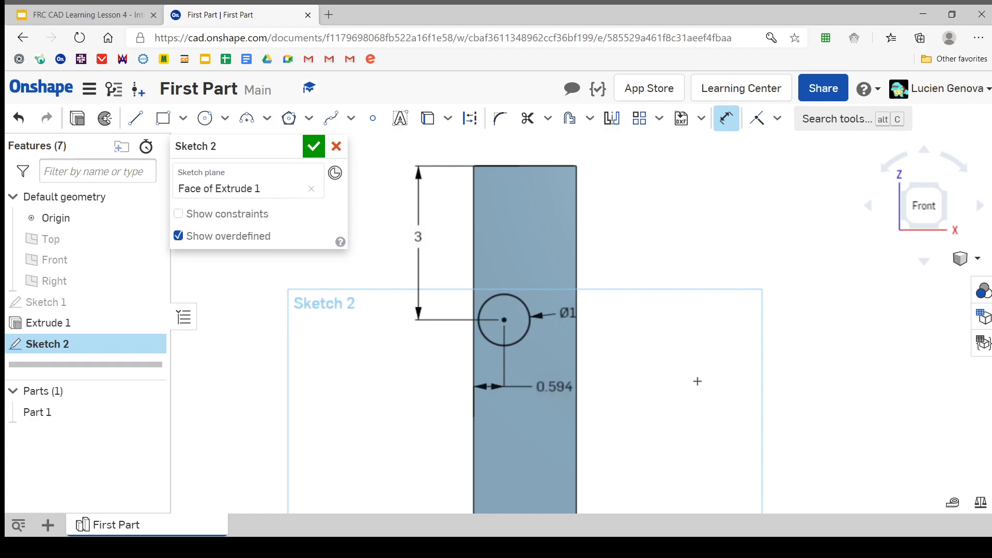
{"action": "scroll", "coordinate": [538, 344], "scroll_direction": "up", "scroll_amount": 3}
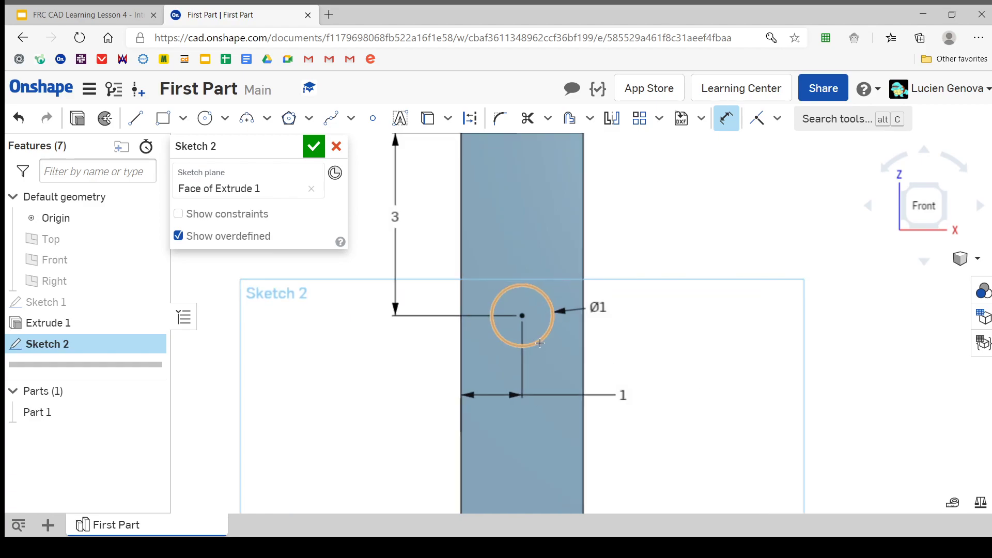
{"action": "scroll", "coordinate": [535, 335], "scroll_direction": "down", "scroll_amount": 4}
{"action": "middle_click_drag", "start_coordinate": [532, 332], "coordinate": [502, 400]}
{"action": "key", "text": "Escape"}
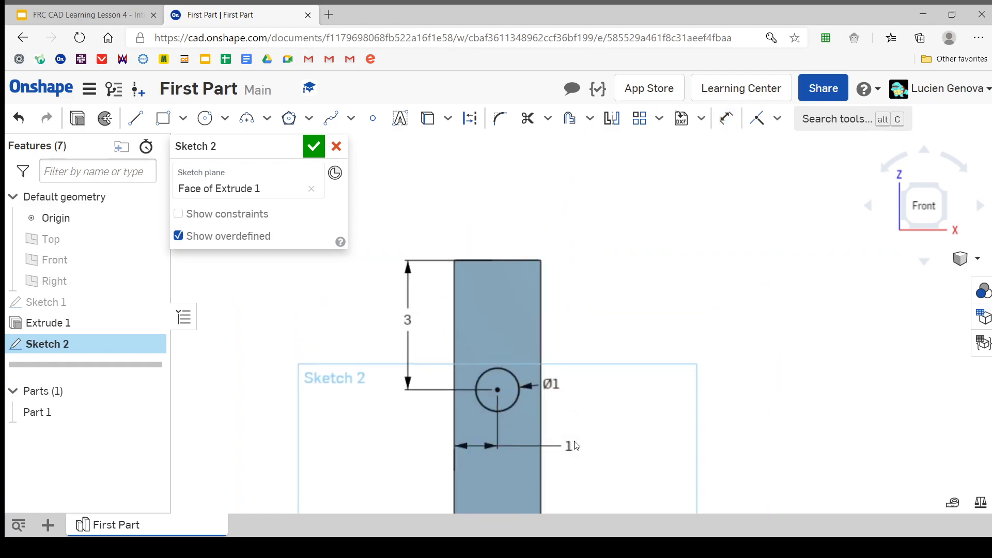
{"action": "key", "text": "ctrl+z"}
Apply a Vertical constraint between the circle's centre and the midpoint of the tube's lower front edge
{"action": "left_click", "coordinate": [777, 119]}
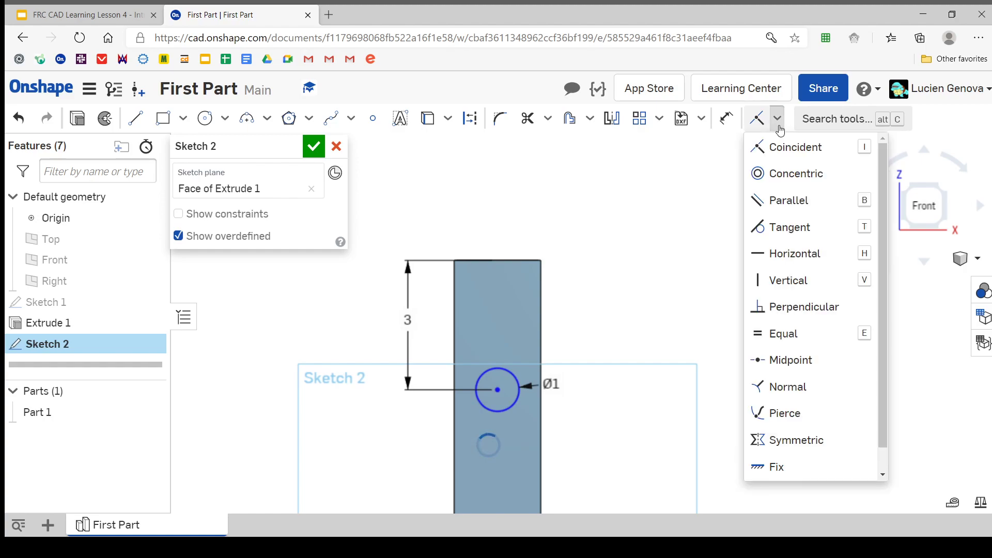
{"action": "left_click", "coordinate": [789, 280]}
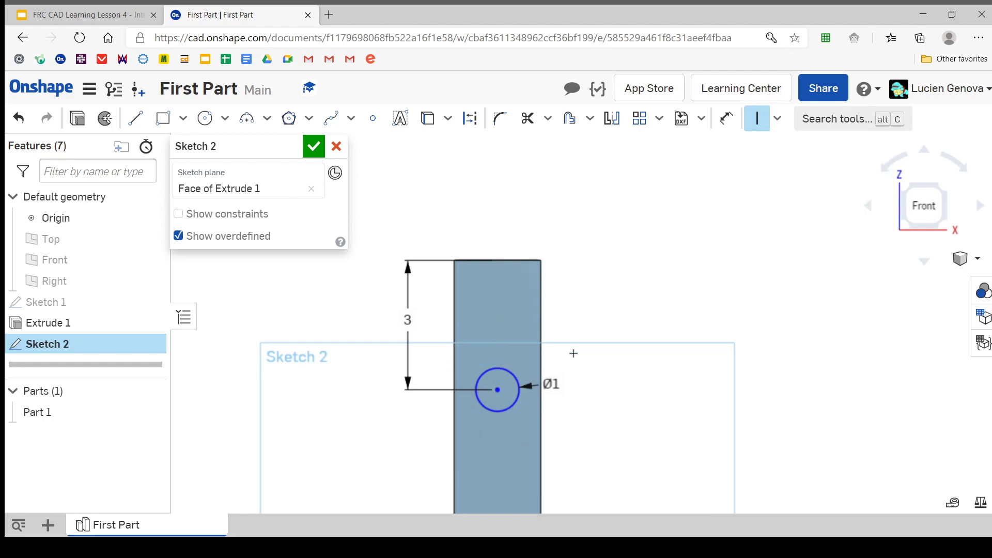
{"action": "left_click", "coordinate": [498, 391]}
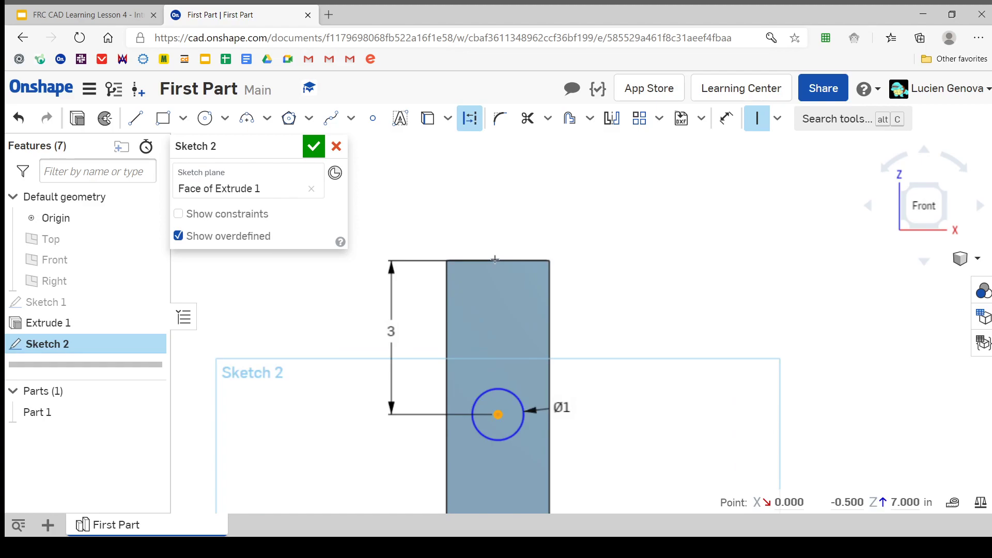
{"action": "scroll", "coordinate": [494, 259], "scroll_direction": "up", "scroll_amount": 5}
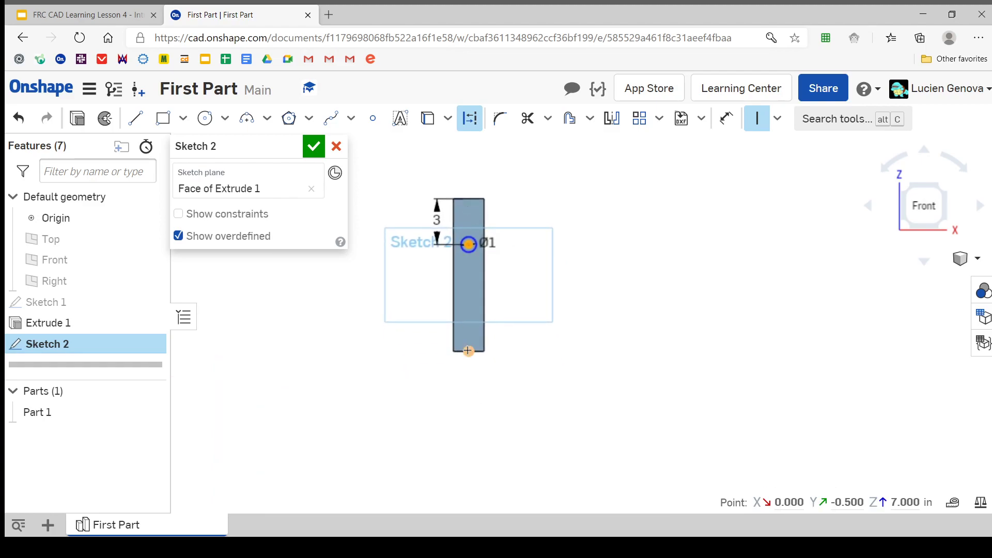
{"action": "left_click", "coordinate": [468, 351]}
{"action": "scroll", "coordinate": [468, 352], "scroll_direction": "up", "scroll_amount": 3}
{"action": "scroll", "coordinate": [469, 352], "scroll_direction": "down", "scroll_amount": 4}
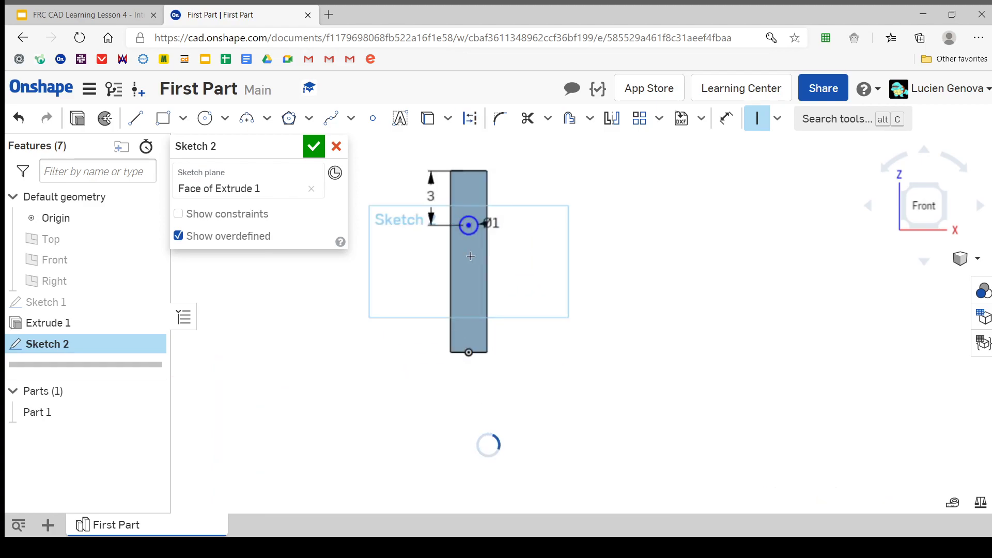
{"action": "scroll", "coordinate": [465, 361], "scroll_direction": "up", "scroll_amount": 1}
{"action": "mouse_move", "coordinate": [470, 257]}
{"action": "middle_mouse_down"}
{"action": "mouse_move", "coordinate": [466, 361]}
{"action": "mouse_move", "coordinate": [454, 261]}
{"action": "middle_mouse_up"}
{"action": "scroll", "coordinate": [464, 357], "scroll_direction": "down", "scroll_amount": 4}
{"action": "key", "text": "Escape"}
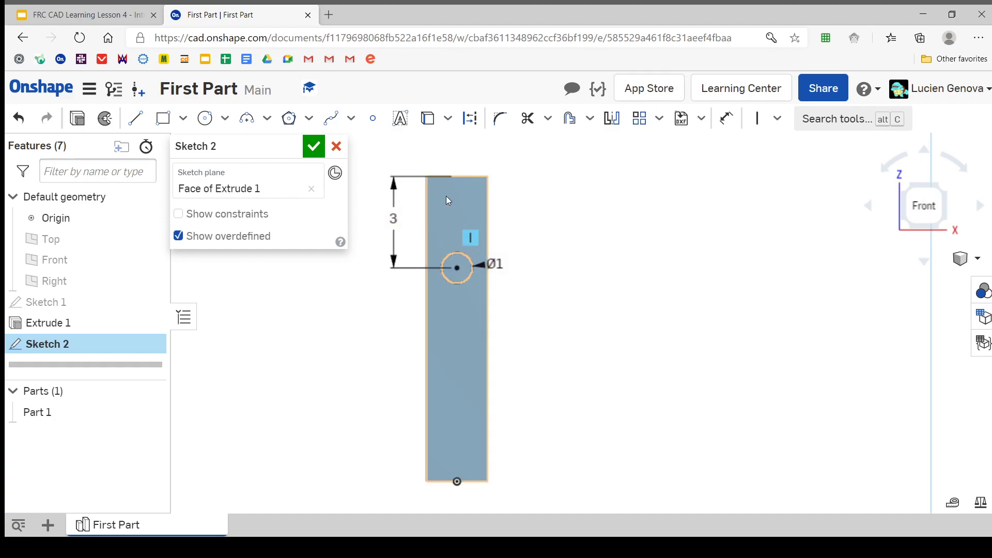
Remove the vertical constraint that aligns the circle's centre with the lower edge's midpoint
{"action": "key", "text": "ctrl+z"}
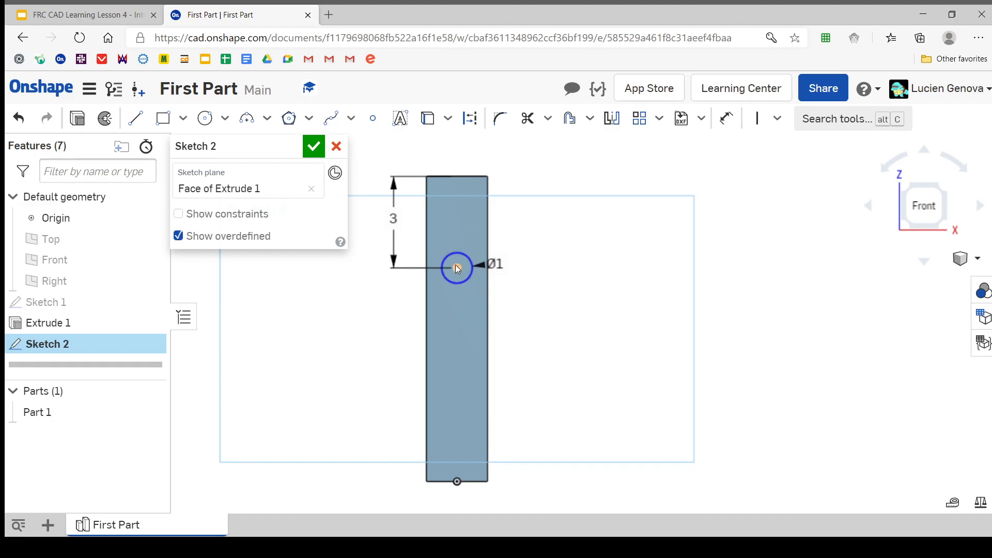
{"action": "left_click_drag", "start_coordinate": [455, 265], "coordinate": [462, 246]}
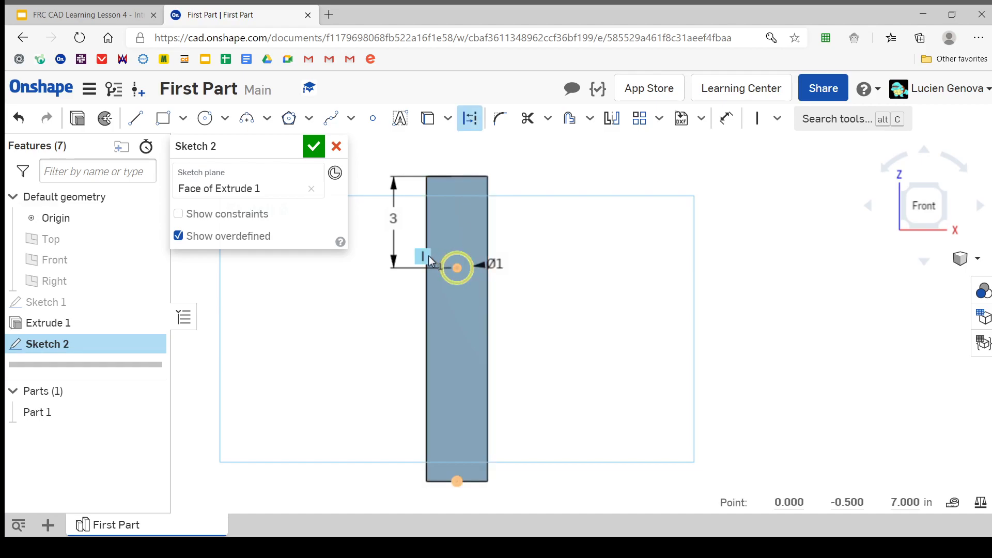
{"action": "key", "text": "Delete"}
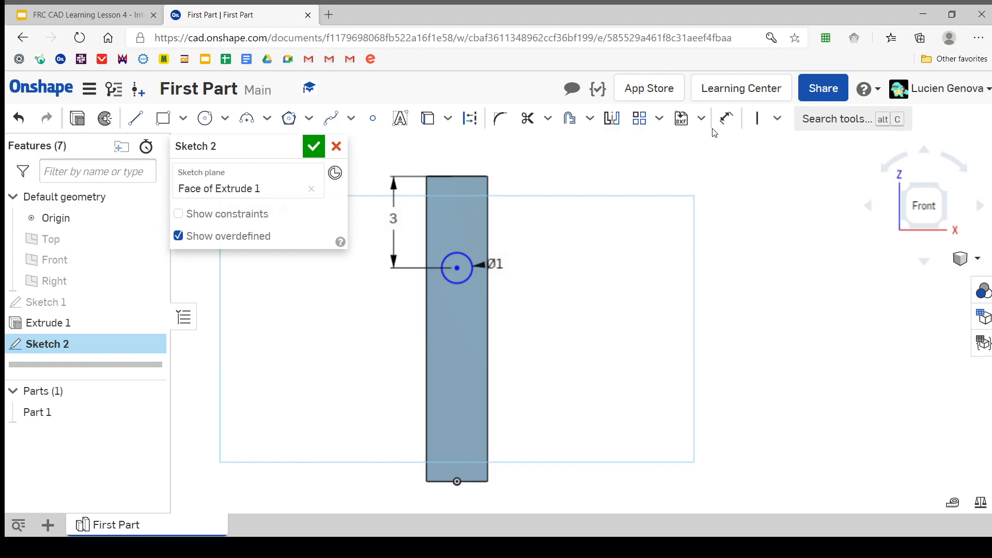
Dimension the circle's centre 1 in from the tube's left long edge and place that dimension above the circle
{"action": "left_click", "coordinate": [726, 119]}
{"action": "left_click", "coordinate": [458, 268]}
{"action": "left_click", "coordinate": [427, 304]}
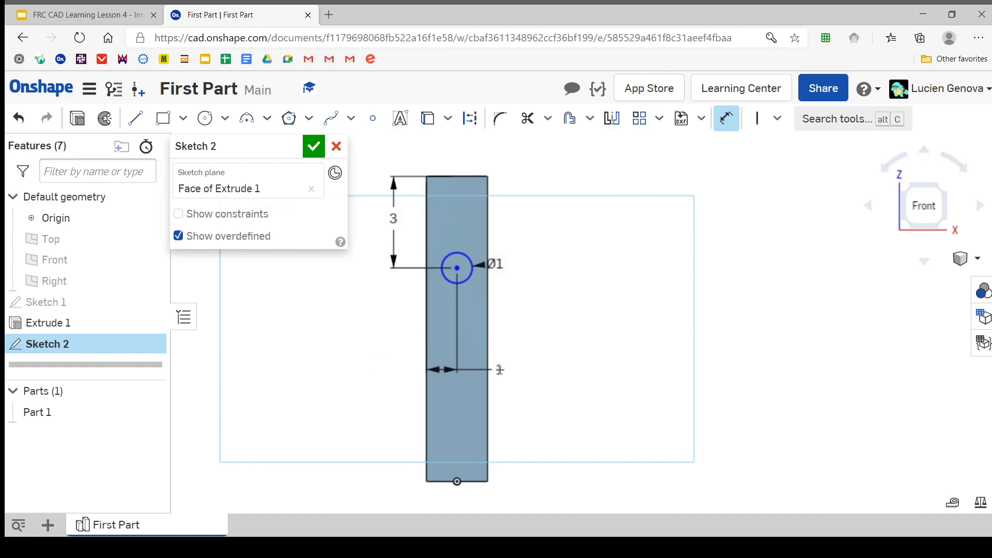
{"action": "left_click", "coordinate": [477, 361]}
{"action": "type", "text": "1"}
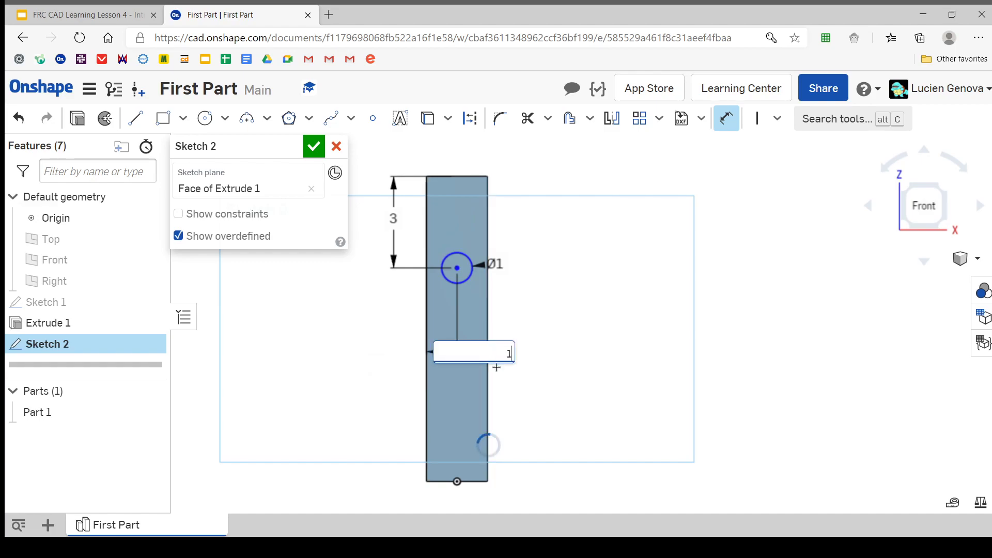
{"action": "key", "text": "Return"}
{"action": "key", "text": "Escape"}
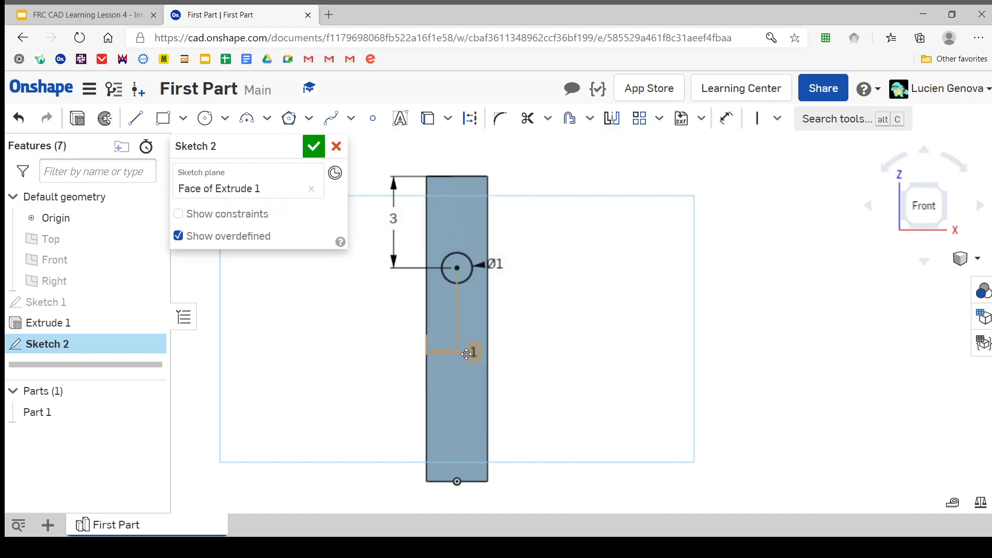
{"action": "left_click_drag", "start_coordinate": [470, 355], "coordinate": [463, 200]}
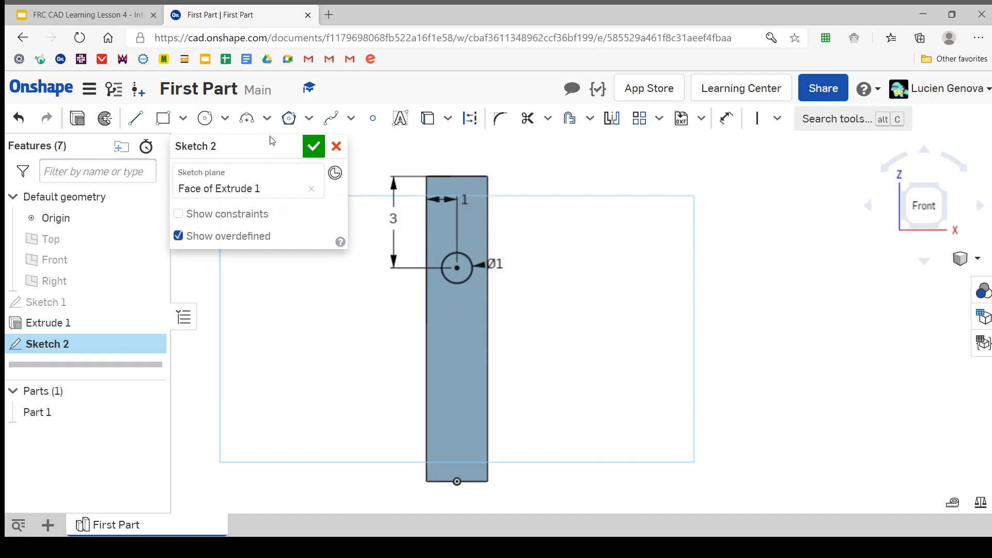
Finish the circle sketch and start an Extrude of the circle's region with a blind depth of 1 in
{"action": "left_click", "coordinate": [309, 153]}
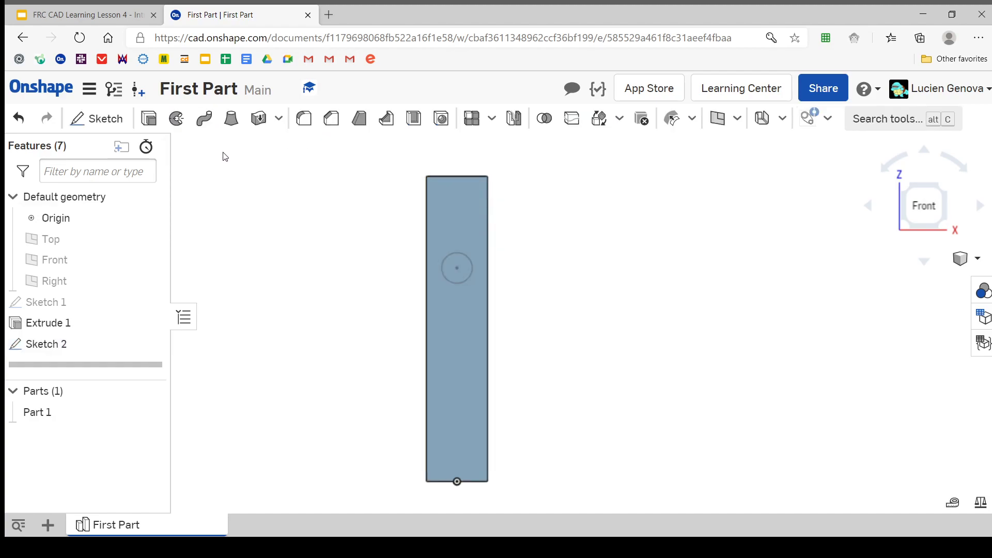
{"action": "left_click", "coordinate": [149, 119]}
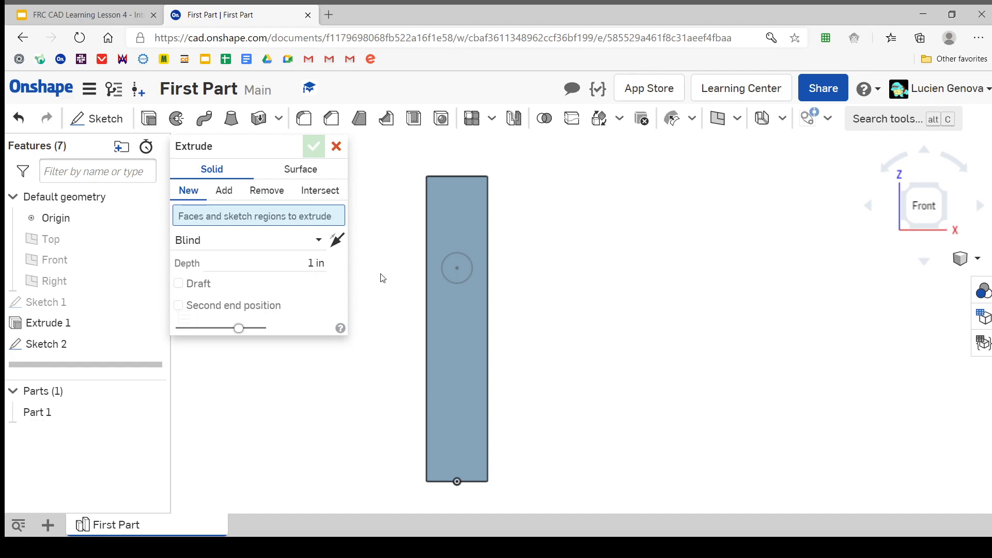
{"action": "left_click", "coordinate": [462, 270]}
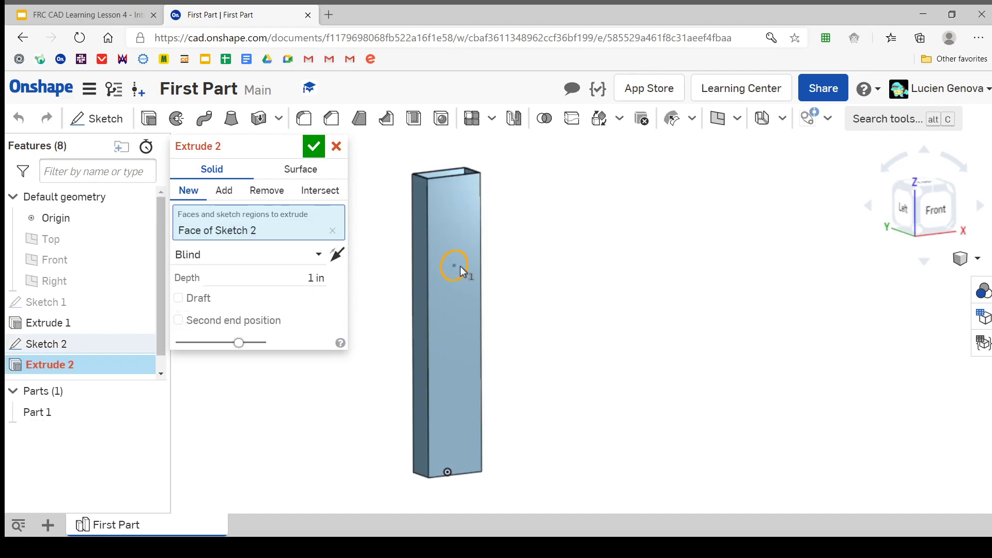
{"action": "scroll", "coordinate": [457, 267], "scroll_direction": "up", "scroll_amount": 3}
{"action": "right_click_drag", "start_coordinate": [457, 266], "coordinate": [474, 279]}
{"action": "scroll", "coordinate": [459, 276], "scroll_direction": "down", "scroll_amount": 3}
Try the circle's extrusion in New and Add modes, flipping its direction into and out of the tube
{"action": "left_click", "coordinate": [487, 289]}
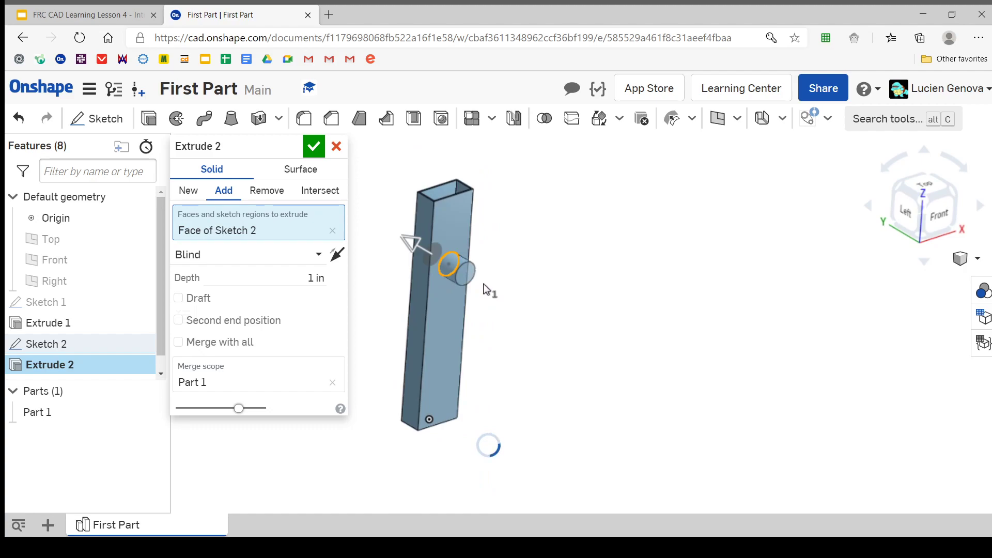
{"action": "mouse_move", "coordinate": [489, 279]}
{"action": "right_mouse_down"}
{"action": "mouse_move", "coordinate": [463, 264]}
{"action": "mouse_move", "coordinate": [286, 278]}
{"action": "mouse_move", "coordinate": [480, 290]}
{"action": "mouse_move", "coordinate": [481, 277]}
{"action": "right_mouse_up"}
{"action": "left_click", "coordinate": [408, 256]}
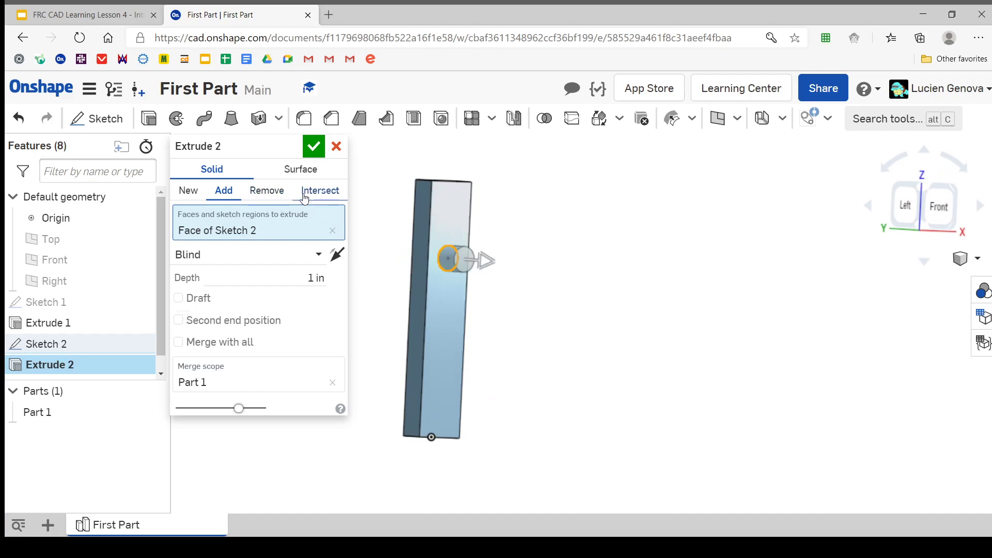
{"action": "left_click", "coordinate": [189, 191]}
{"action": "scroll", "coordinate": [416, 259], "scroll_direction": "up", "scroll_amount": 5}
{"action": "right_click_drag", "start_coordinate": [495, 250], "coordinate": [457, 234]}
{"action": "left_click", "coordinate": [224, 191]}
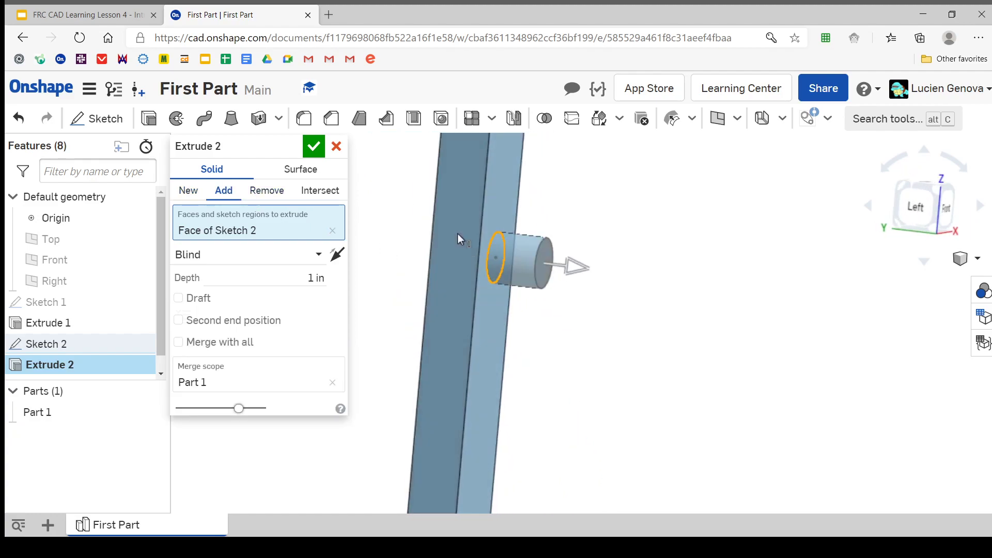
{"action": "right_click_drag", "start_coordinate": [506, 288], "coordinate": [398, 261]}
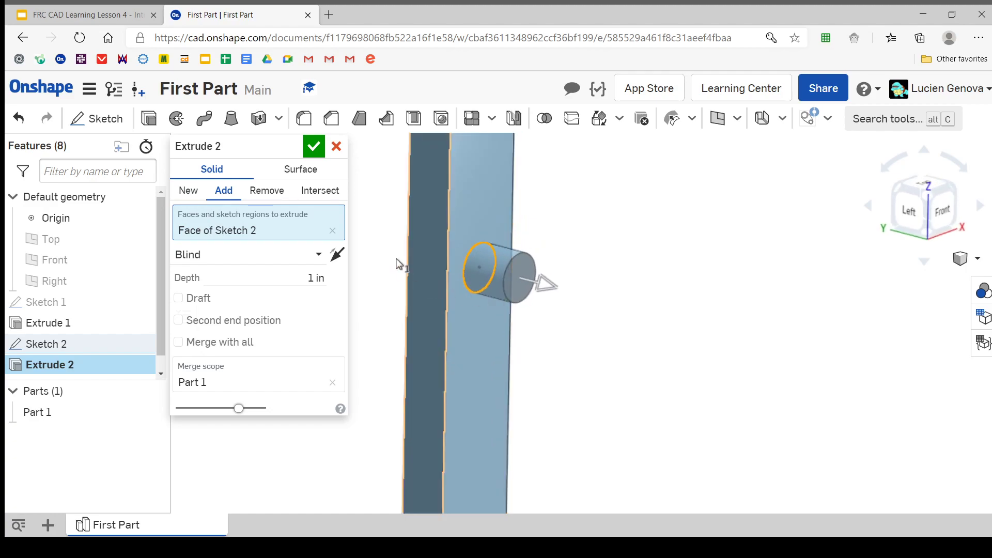
Switch the circle's extrusion to Remove and flip its direction so it cuts into the tube
{"action": "left_click", "coordinate": [285, 194]}
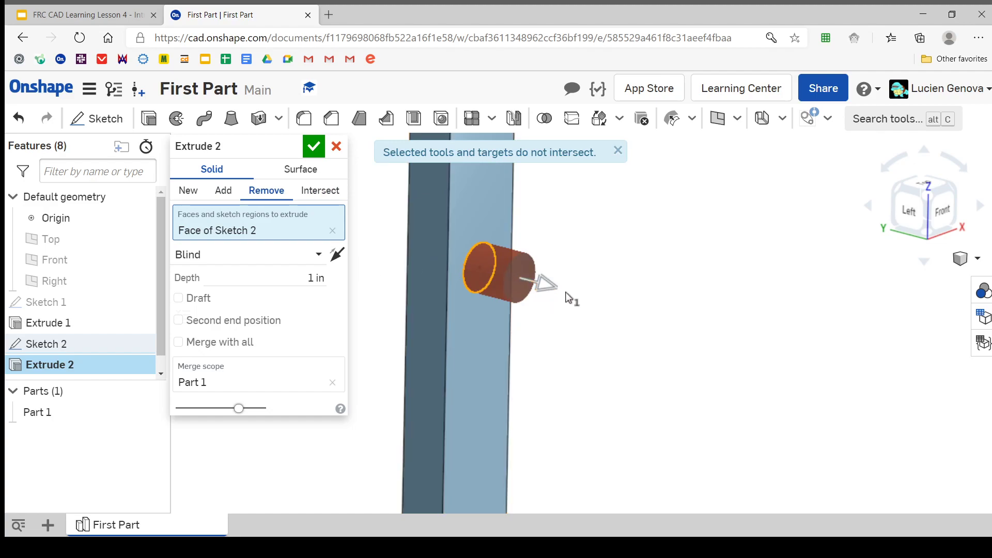
{"action": "left_click", "coordinate": [532, 280]}
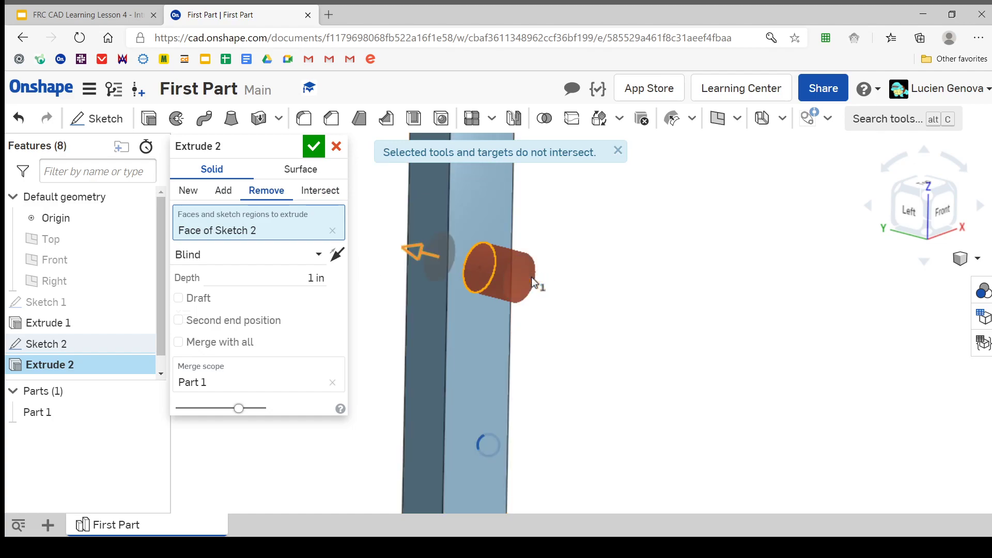
{"action": "left_click", "coordinate": [341, 261]}
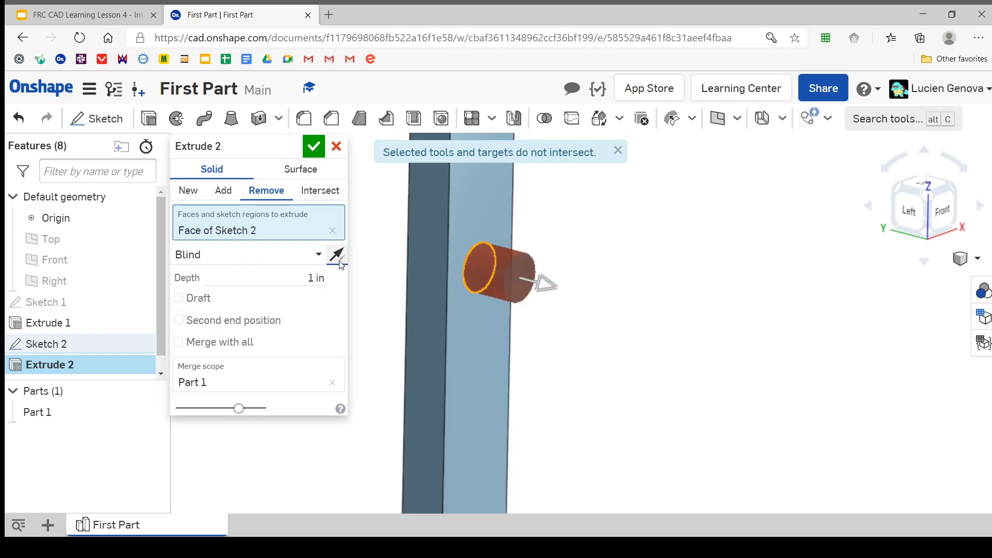
{"action": "left_click", "coordinate": [340, 262]}
{"action": "right_click_drag", "start_coordinate": [421, 259], "coordinate": [462, 257]}
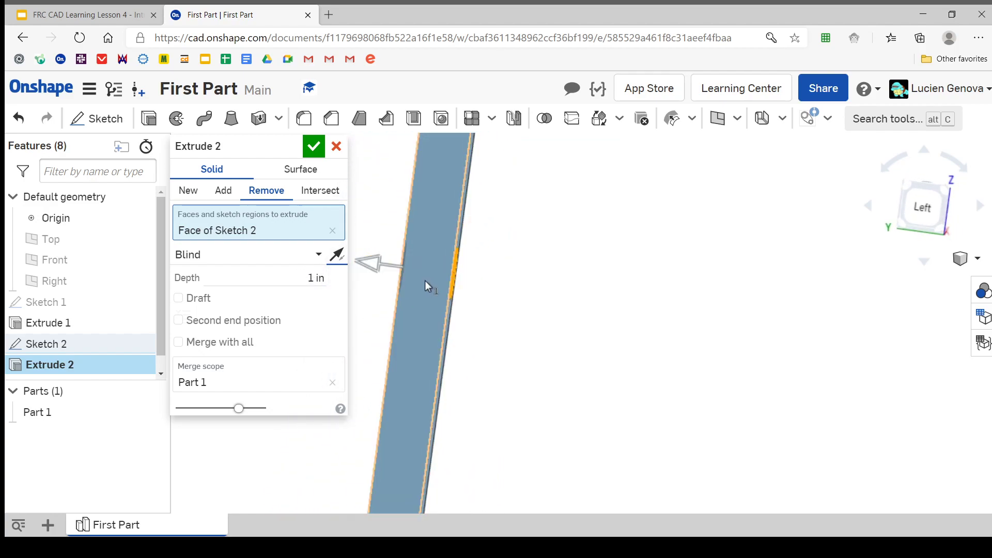
{"action": "right_click_drag", "start_coordinate": [425, 281], "coordinate": [509, 264]}
Set the blind depth of the circular cut to 2 in
{"action": "left_click", "coordinate": [272, 274]}
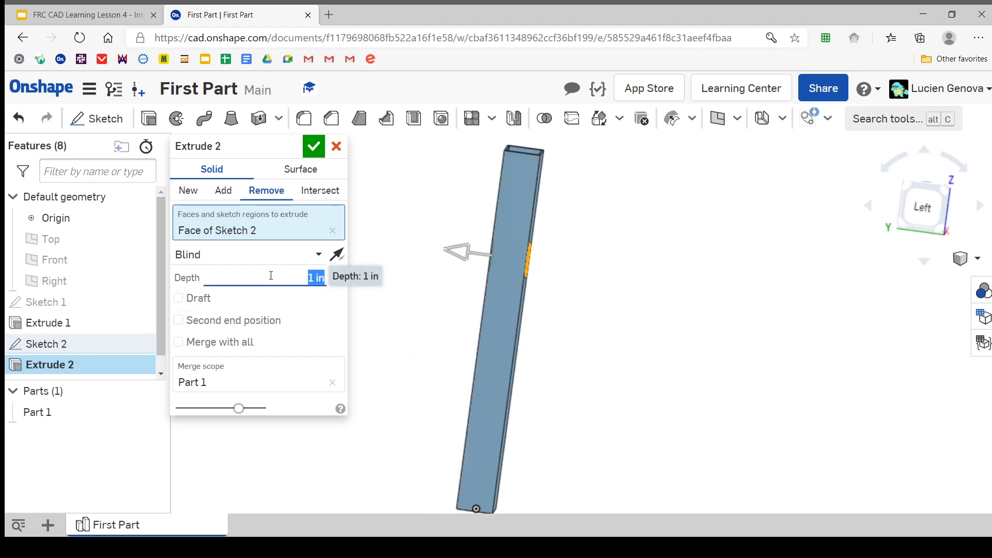
{"action": "type", "text": "2"}
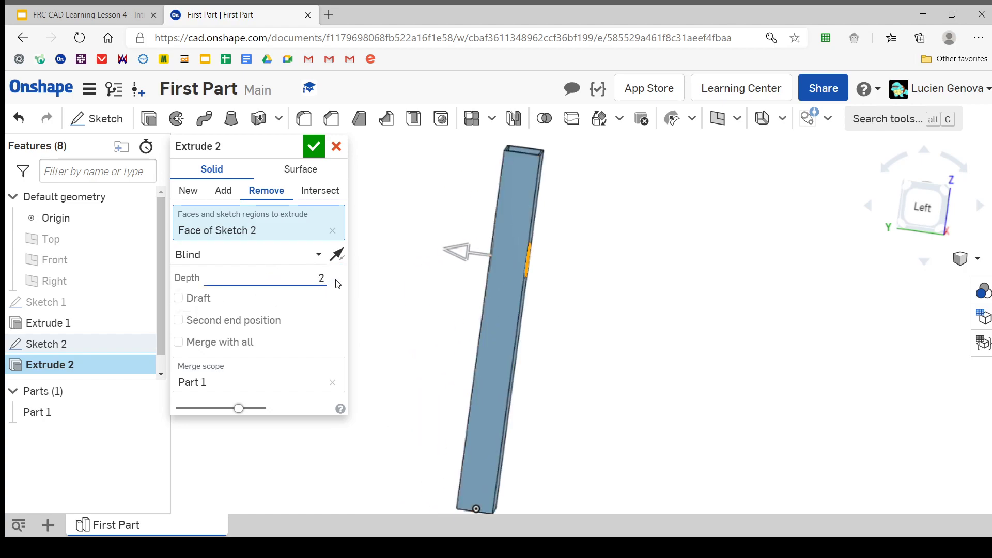
{"action": "left_click", "coordinate": [336, 281]}
{"action": "right_click_drag", "start_coordinate": [404, 283], "coordinate": [433, 260]}
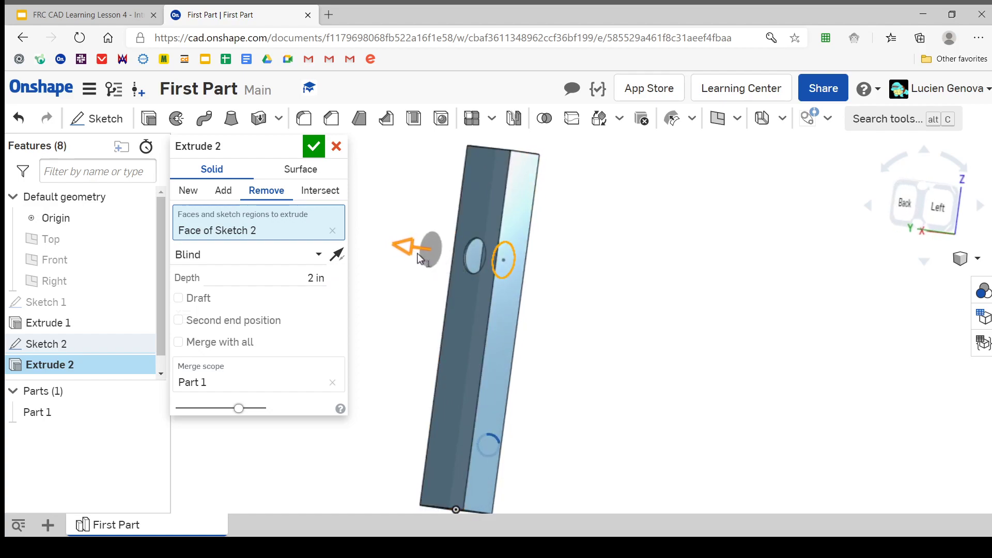
Adjust the circular cut's depth by hand in the model to about 1.36 in
{"action": "left_click_drag", "start_coordinate": [423, 256], "coordinate": [453, 266]}
{"action": "right_click_drag", "start_coordinate": [422, 270], "coordinate": [354, 273]}
{"action": "left_click_drag", "start_coordinate": [440, 268], "coordinate": [418, 267]}
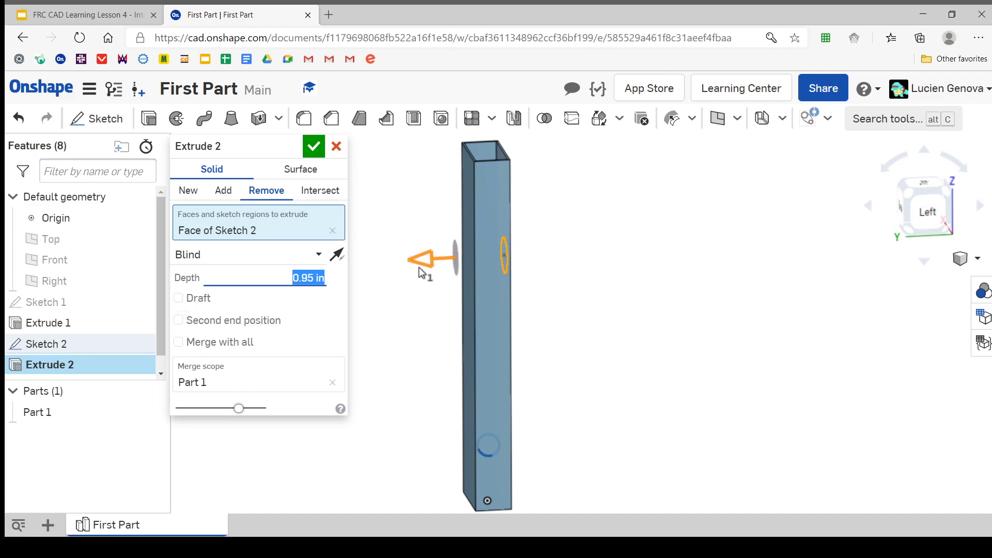
{"action": "right_click_drag", "start_coordinate": [429, 293], "coordinate": [456, 281]}
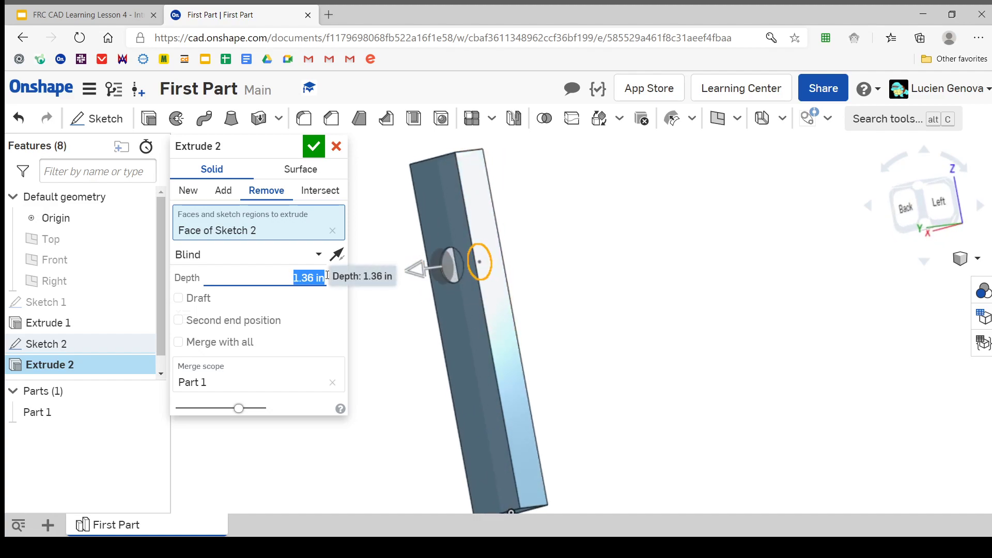
Change the circular cut's end condition from Blind to Through all
{"action": "left_click", "coordinate": [308, 255]}
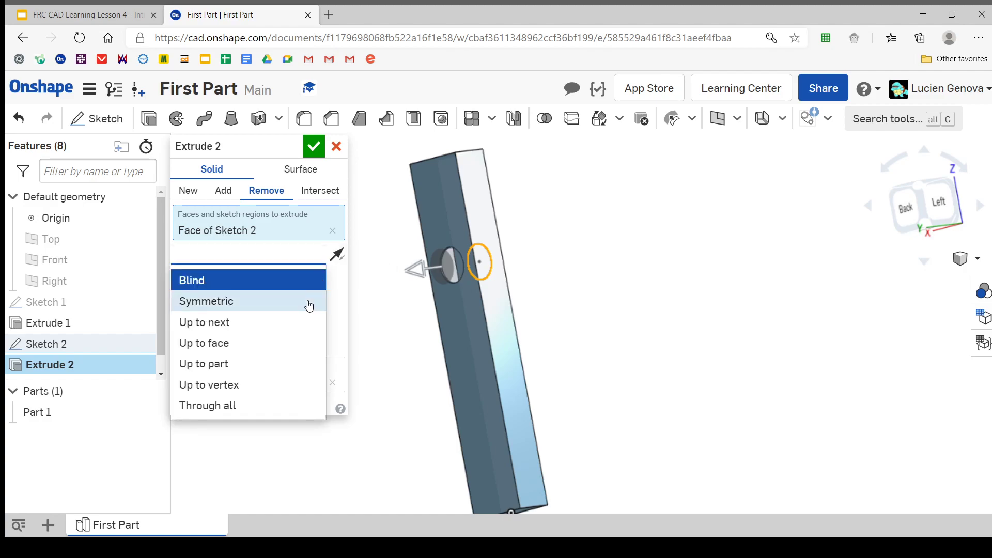
{"action": "left_click", "coordinate": [261, 408]}
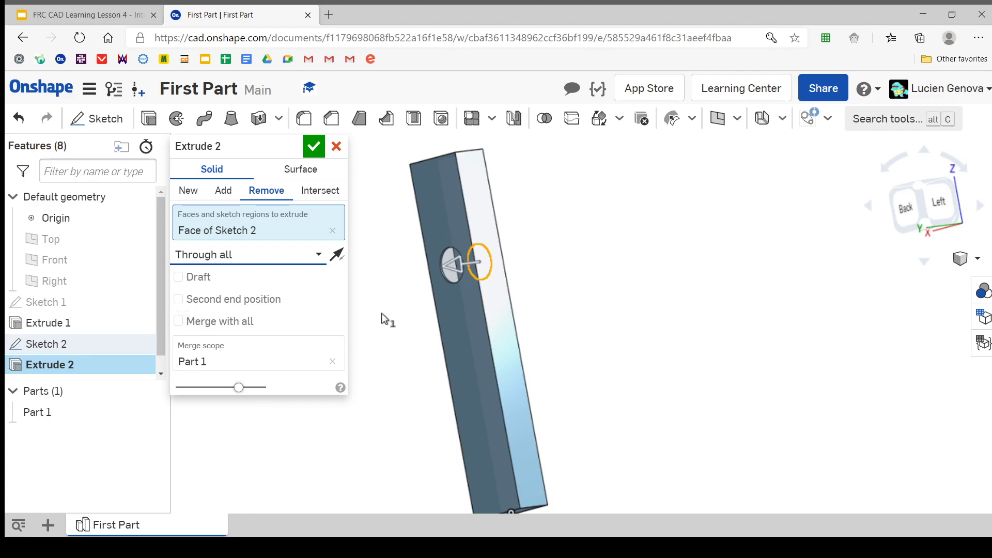
{"action": "mouse_move", "coordinate": [382, 313]}
{"action": "right_mouse_down"}
{"action": "mouse_move", "coordinate": [352, 325]}
{"action": "mouse_move", "coordinate": [420, 315]}
{"action": "mouse_move", "coordinate": [383, 328]}
{"action": "right_mouse_up"}
Try ending the circular cut with Up to face, using the tube's back face as the limit
{"action": "left_click", "coordinate": [311, 258]}
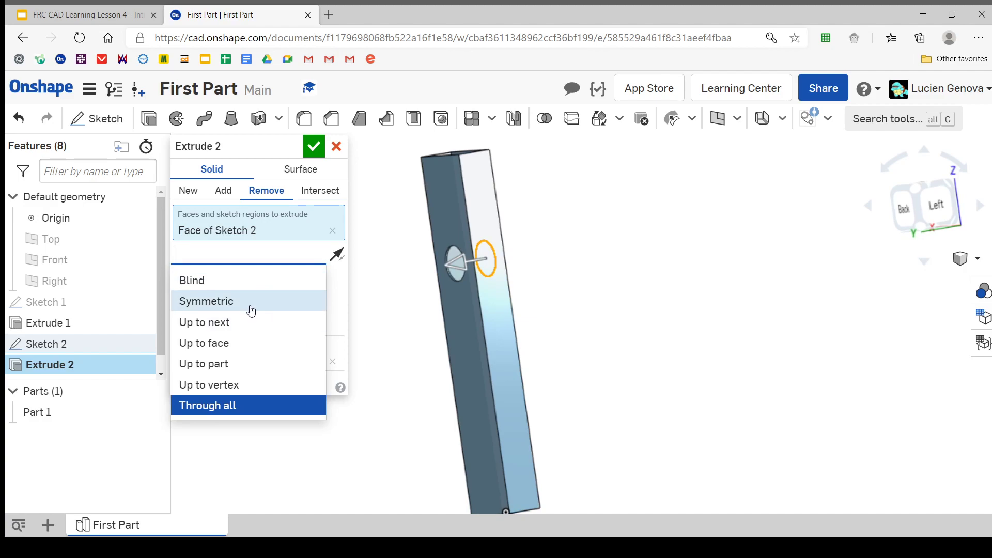
{"action": "left_click", "coordinate": [252, 343]}
{"action": "left_click", "coordinate": [470, 337]}
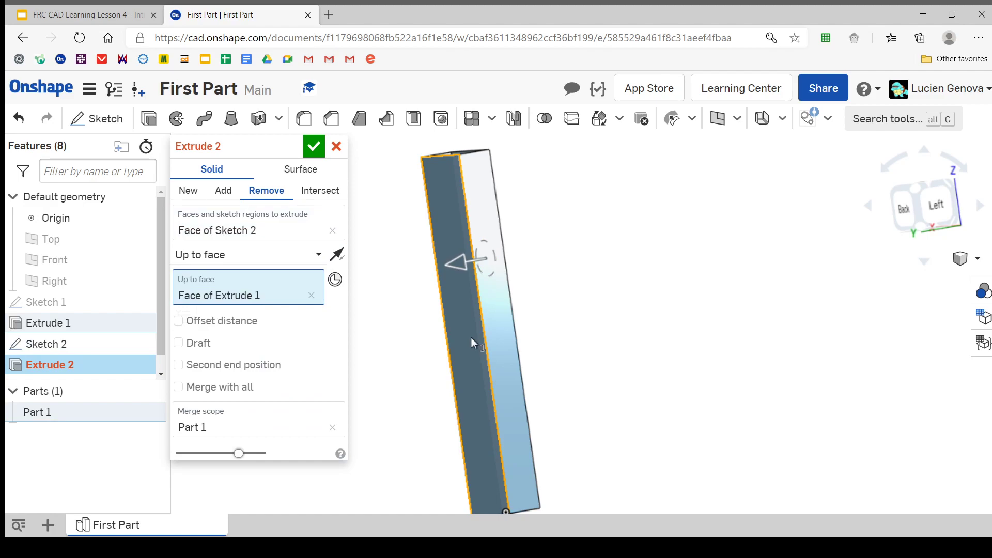
{"action": "right_click_drag", "start_coordinate": [401, 334], "coordinate": [411, 291]}
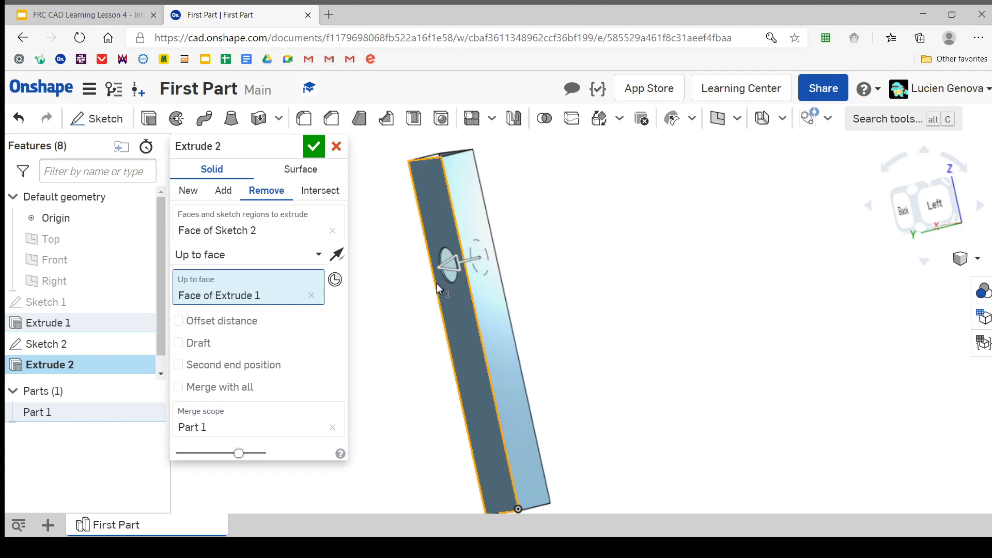
Set the circular cut's end condition to Through all and finish the extrude
{"action": "left_click", "coordinate": [303, 255]}
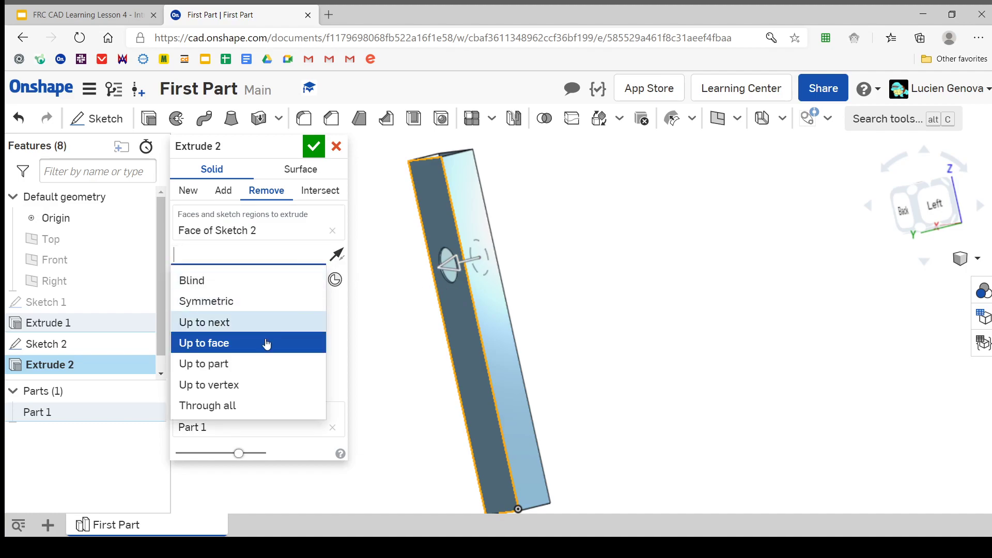
{"action": "left_click", "coordinate": [230, 406]}
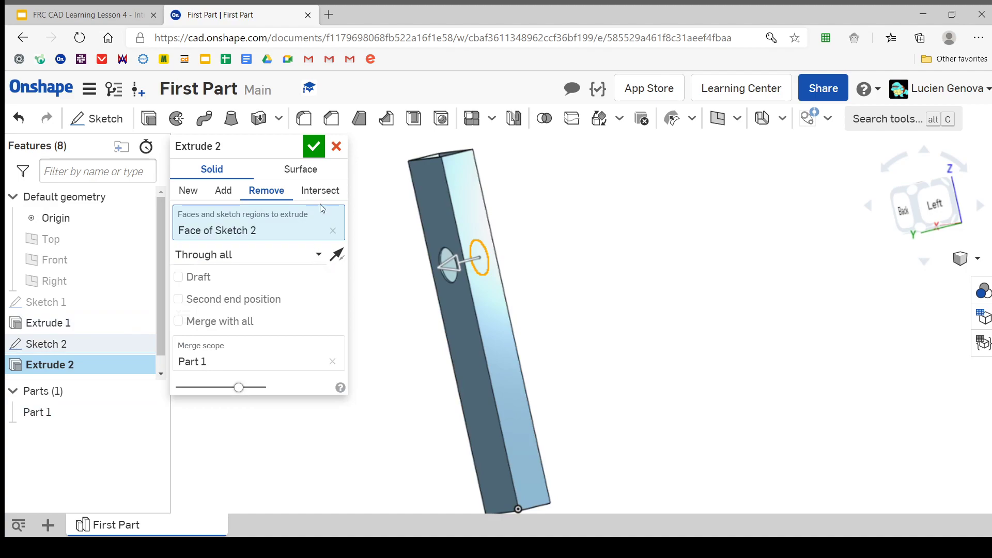
{"action": "left_click", "coordinate": [313, 146]}
{"action": "right_click_drag", "start_coordinate": [326, 212], "coordinate": [277, 222]}
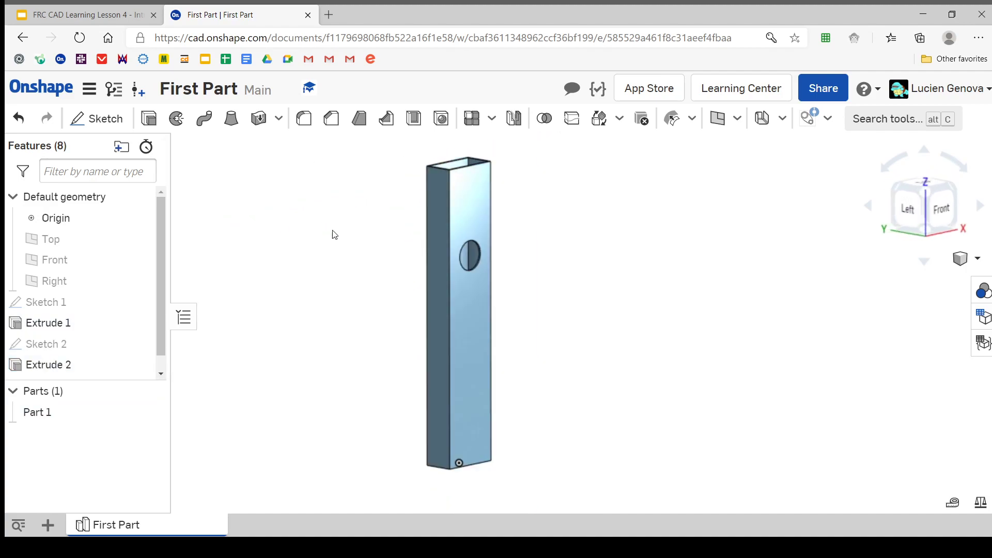
{"action": "middle_click_drag", "start_coordinate": [447, 286], "coordinate": [412, 293]}
{"action": "scroll", "coordinate": [412, 292], "scroll_direction": "down", "scroll_amount": 1}
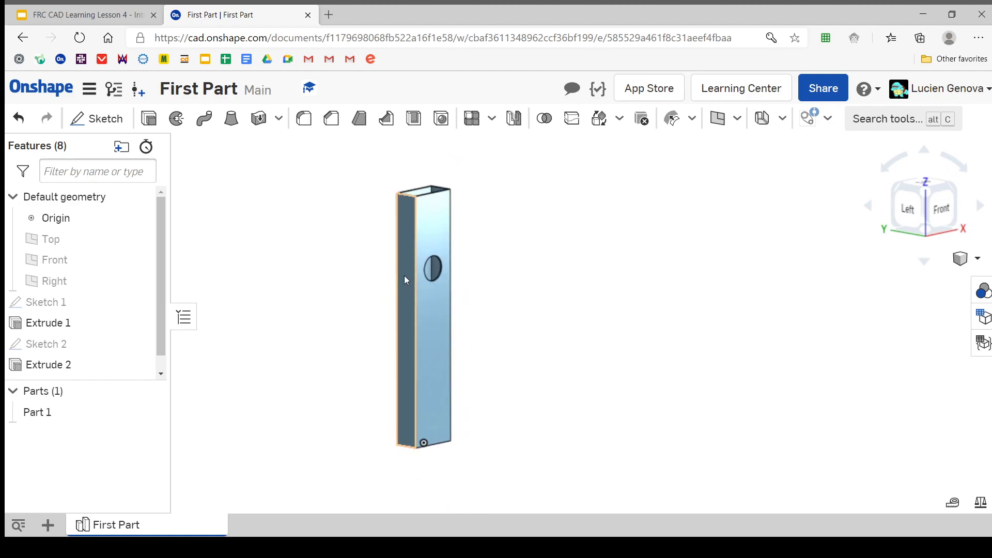
{"action": "right_click_drag", "start_coordinate": [406, 279], "coordinate": [371, 273]}
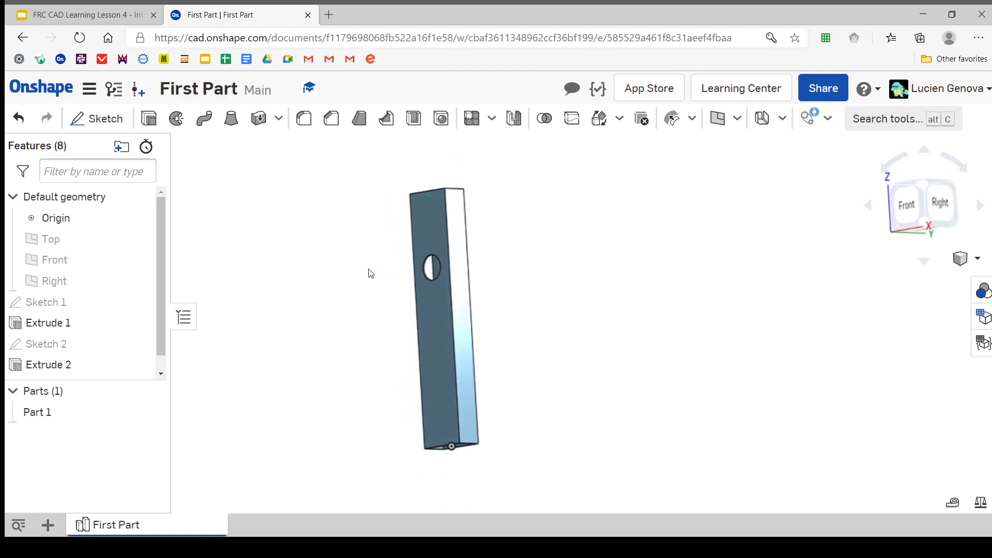
{"action": "key", "text": "shift+1"}
Rename the tube's profile sketch, Sketch 1, to Boss Base
{"action": "right_click", "coordinate": [46, 301]}
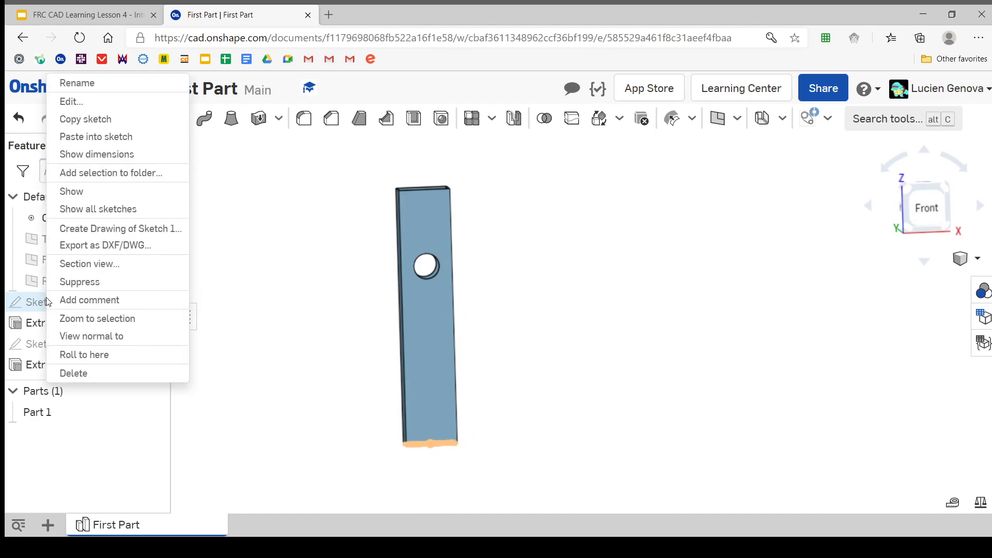
{"action": "left_click", "coordinate": [108, 81]}
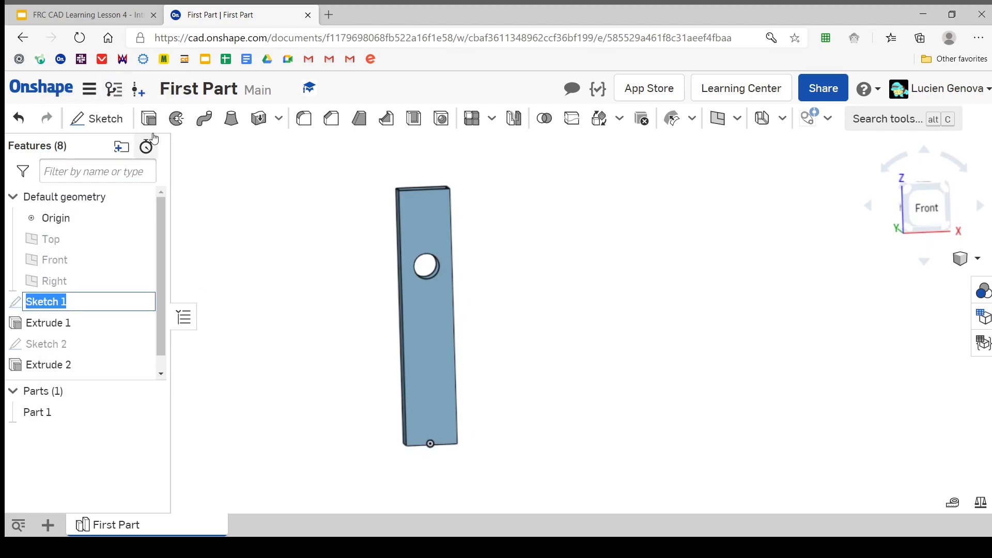
{"action": "type", "text": "Boss Bas"}
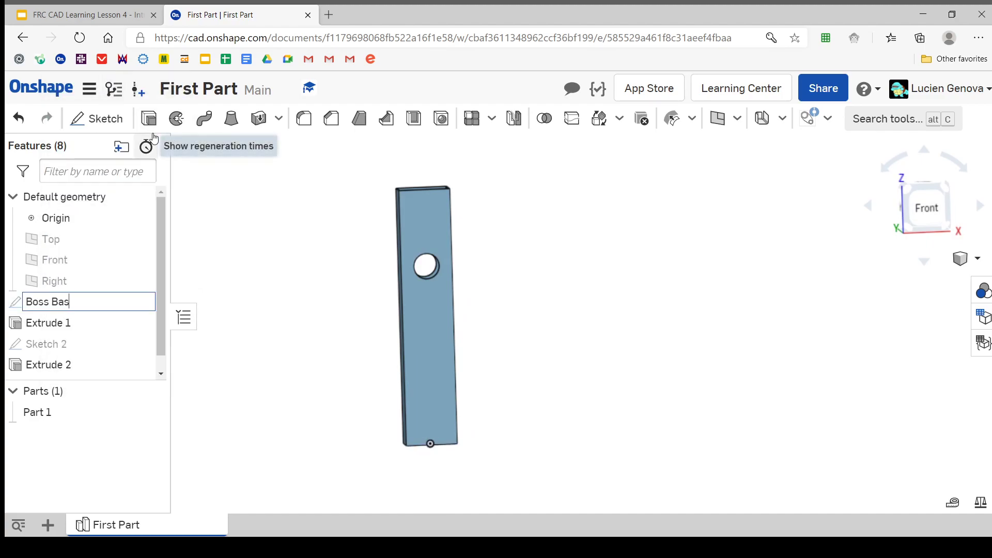
{"action": "type", "text": "e"}
{"action": "key", "text": "Return"}
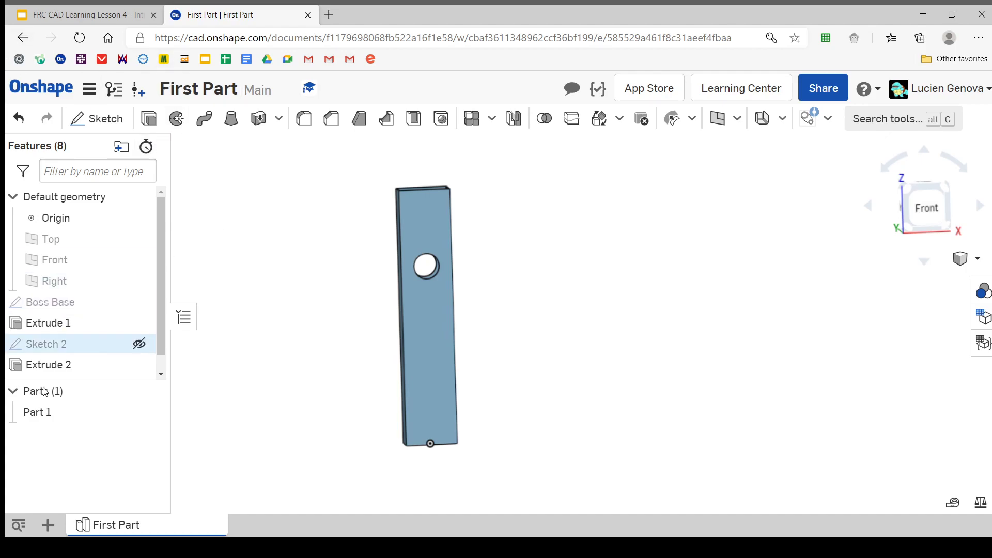
Rename the circle's sketch, Sketch 2, to Hole
{"action": "right_click", "coordinate": [78, 343]}
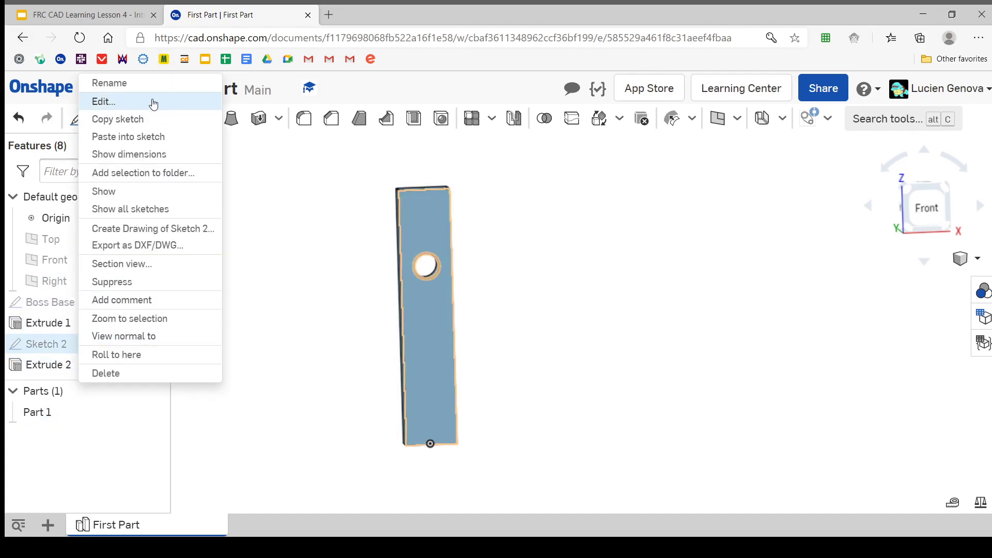
{"action": "left_click", "coordinate": [150, 86]}
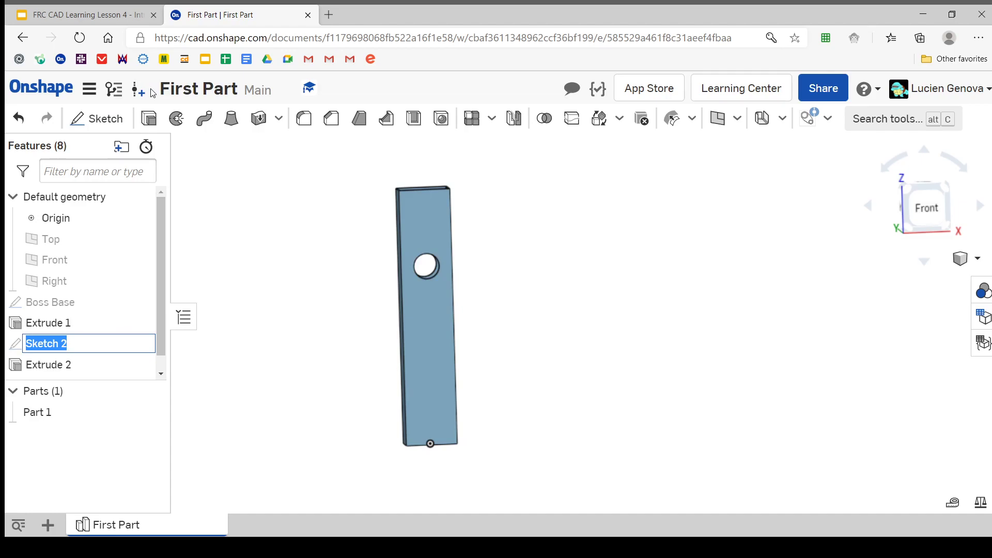
{"action": "type", "text": "Hole"}
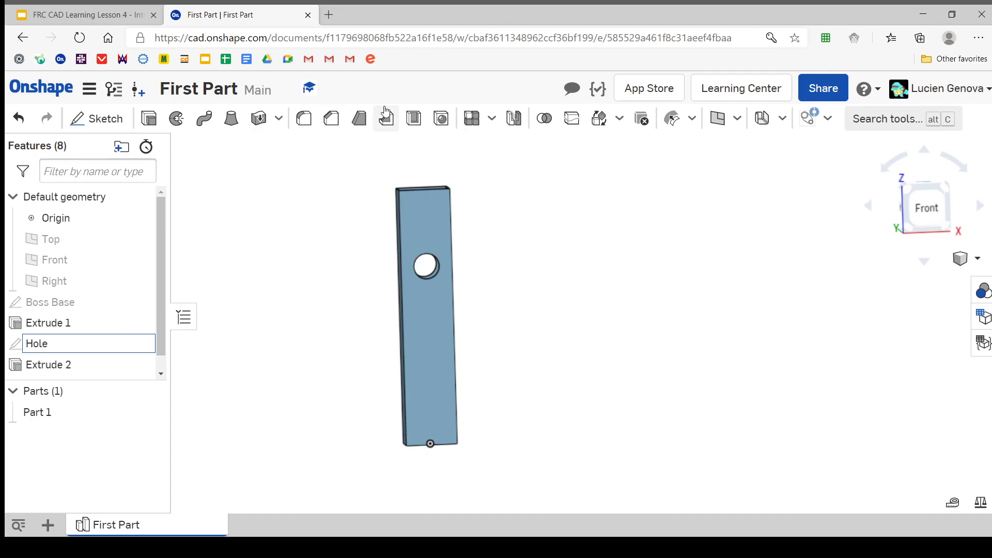
{"action": "key", "text": "Return"}
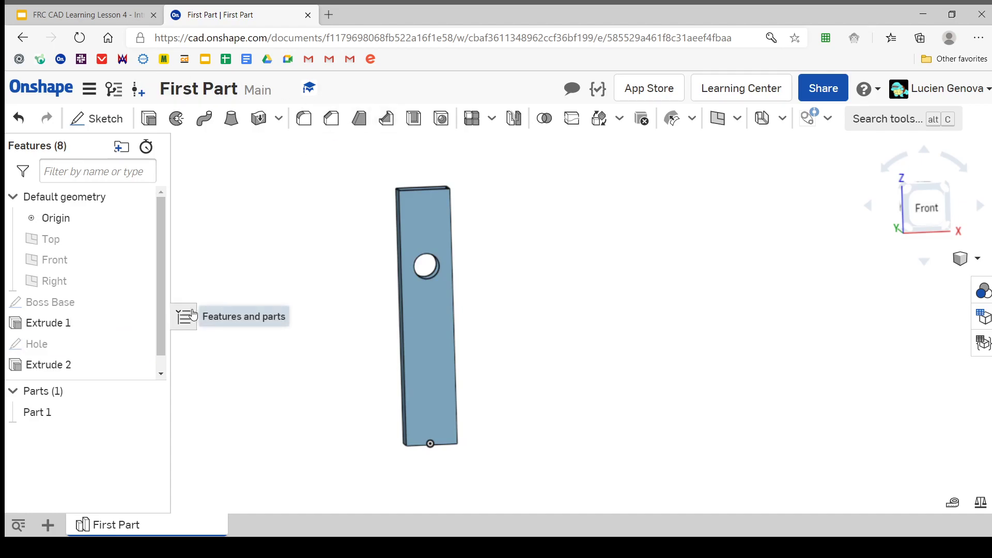
Edit the Hole sketch to reduce the circle centre's distance from the tube's upper edge, and accept the sketch
{"action": "double_click", "coordinate": [103, 345]}
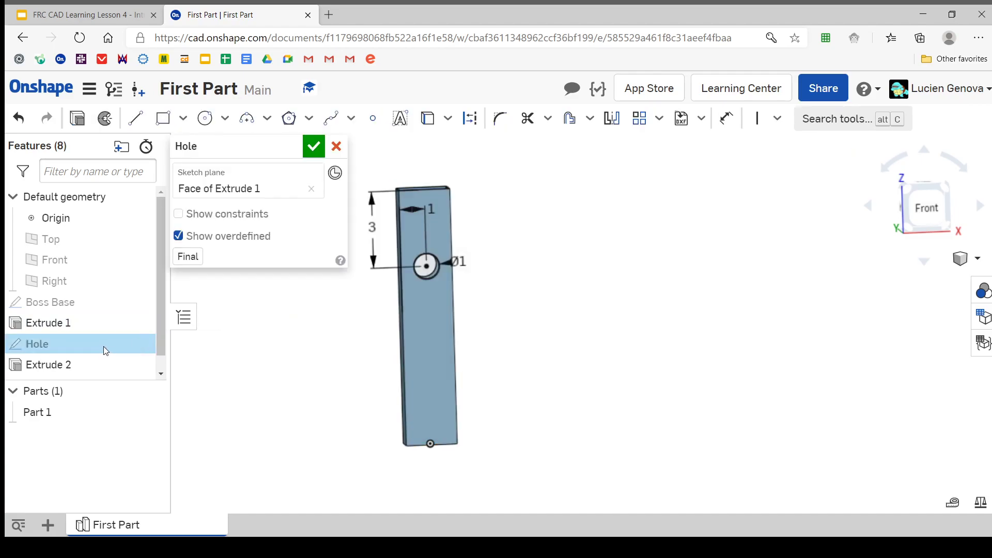
{"action": "double_click", "coordinate": [375, 228]}
{"action": "left_click", "coordinate": [380, 249]}
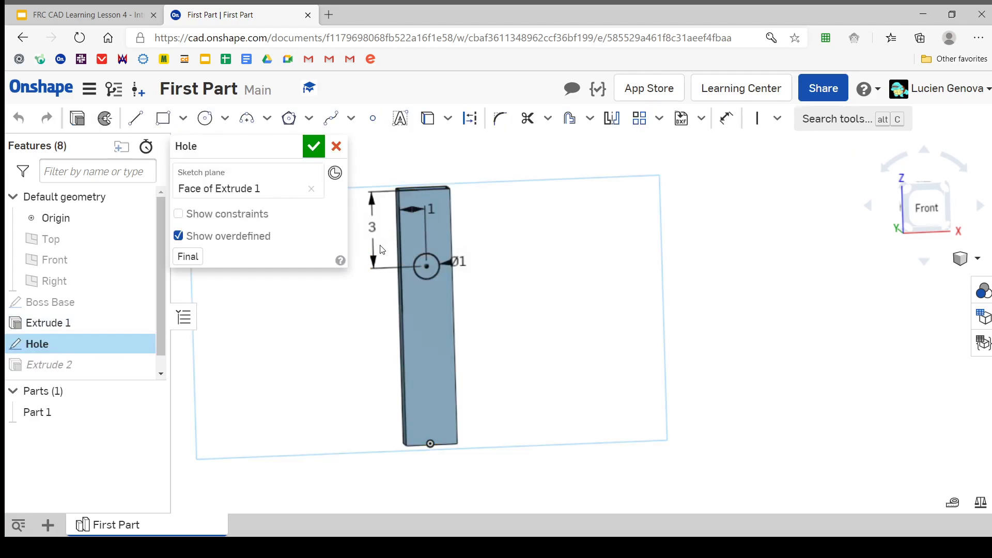
{"action": "scroll", "coordinate": [416, 205], "scroll_direction": "up", "scroll_amount": 1}
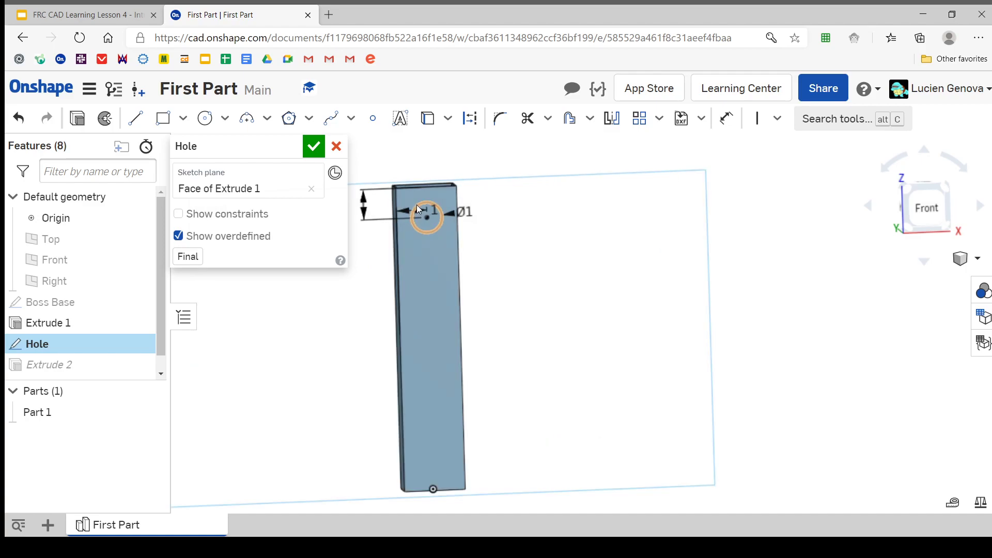
{"action": "right_click_drag", "start_coordinate": [417, 205], "coordinate": [385, 208]}
{"action": "left_click", "coordinate": [314, 146]}
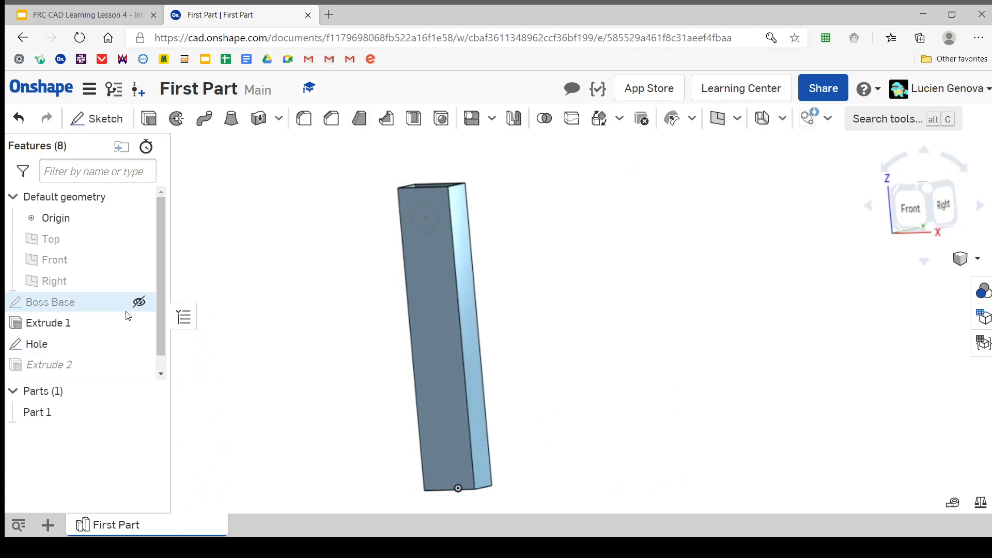
Set the depth of the tube's Extrude 1 to 8 in and accept the feature
{"action": "double_click", "coordinate": [59, 323]}
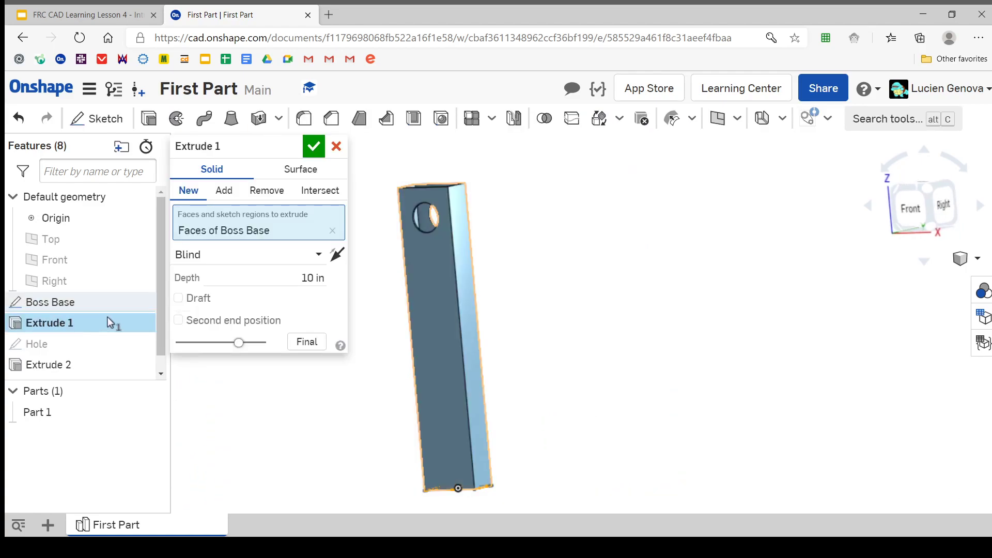
{"action": "type", "text": "8"}
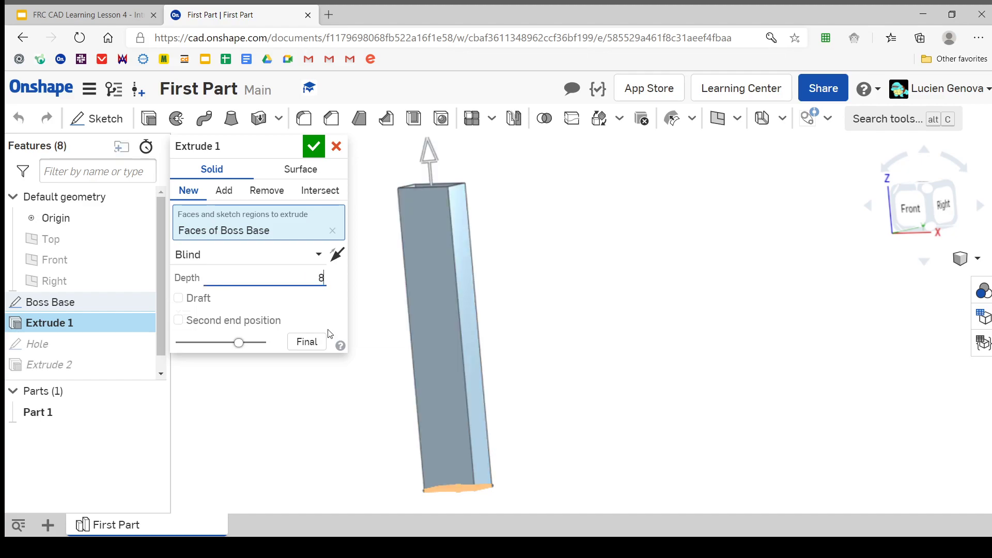
{"action": "key", "text": "Return"}
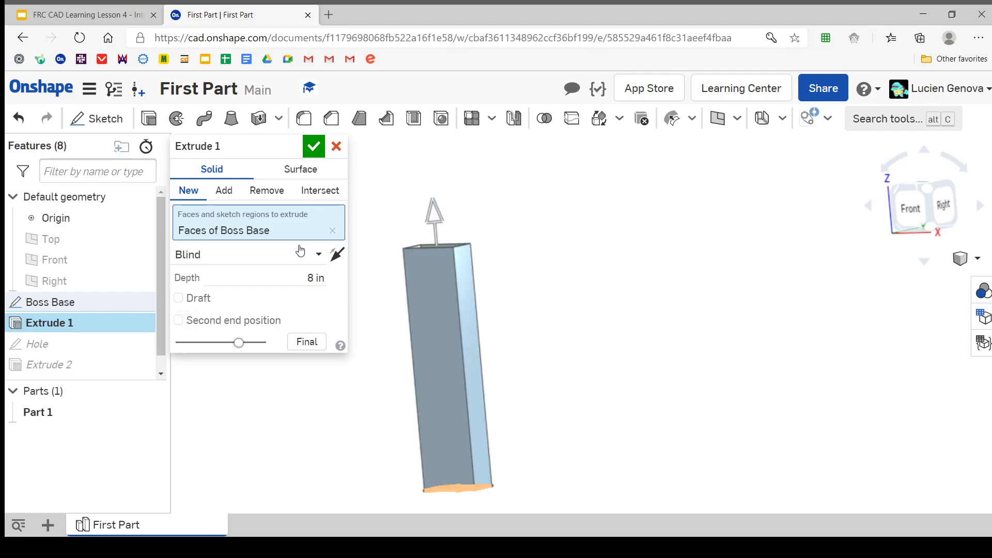
{"action": "left_click", "coordinate": [313, 148]}
{"action": "right_click_drag", "start_coordinate": [364, 227], "coordinate": [348, 348]}
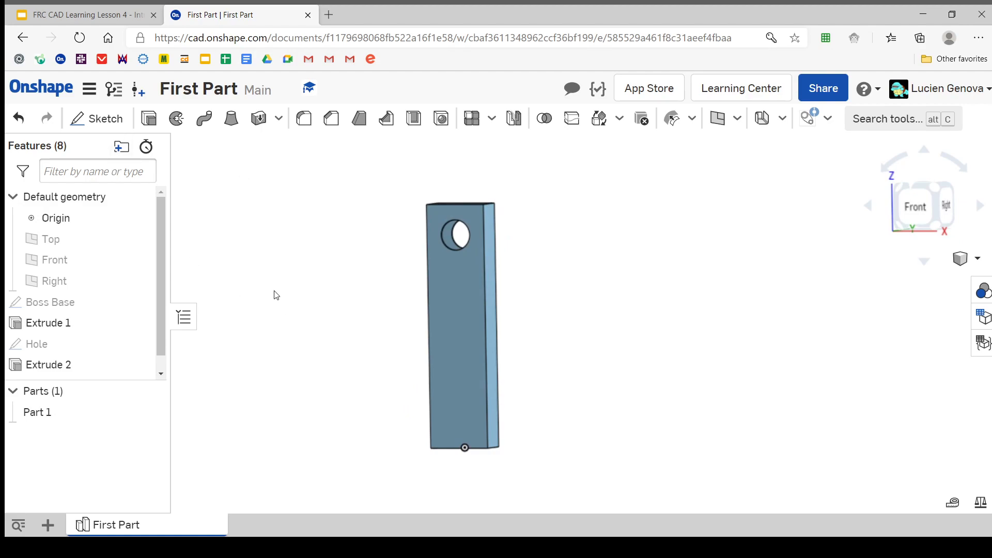
{"action": "left_click", "coordinate": [50, 525]}
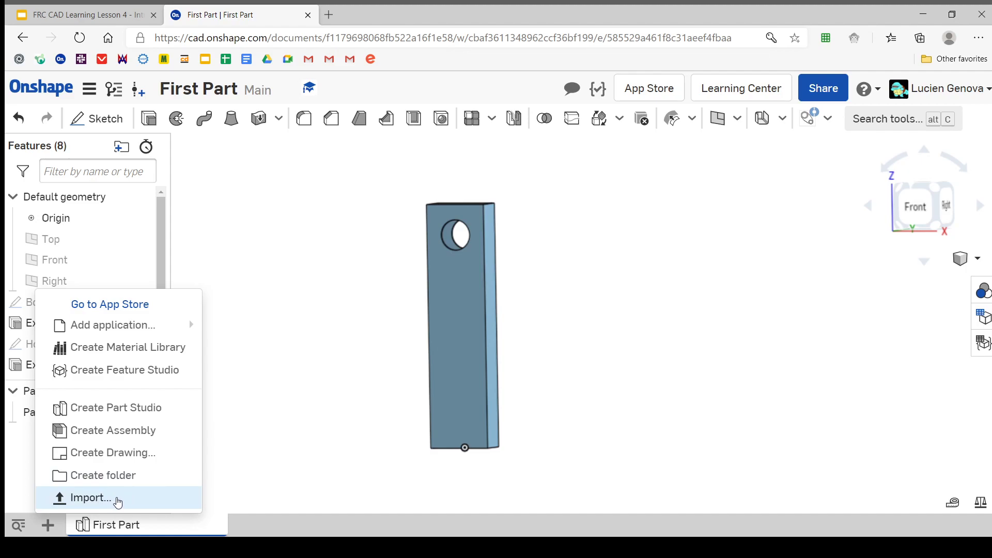
{"action": "left_click", "coordinate": [263, 465]}
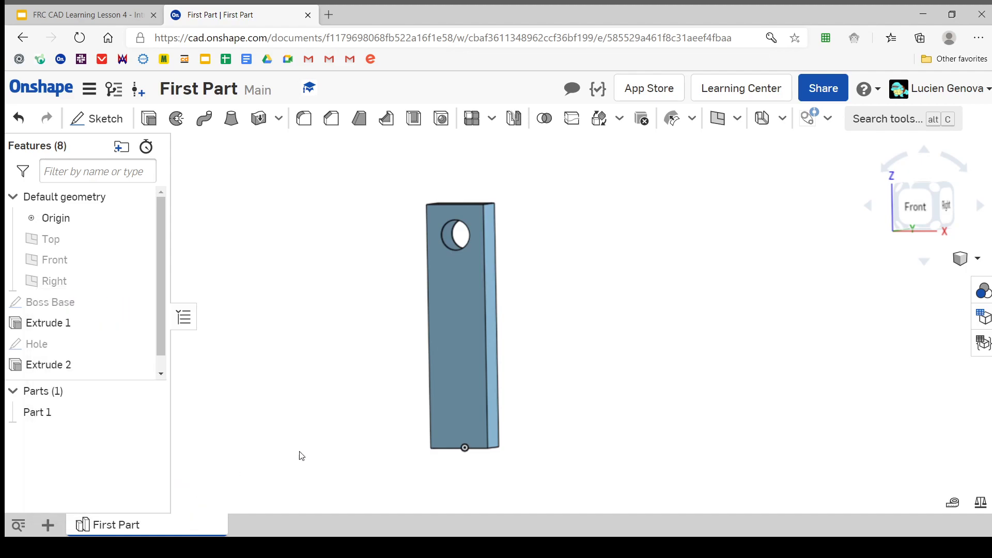
Switch to the FRC CAD Learning Lesson 4 deck in Google Slides, present it, and advance to the Key Concepts slide
{"action": "left_click", "coordinate": [83, 15]}
{"action": "scroll", "coordinate": [132, 392], "scroll_direction": "down", "scroll_amount": 3}
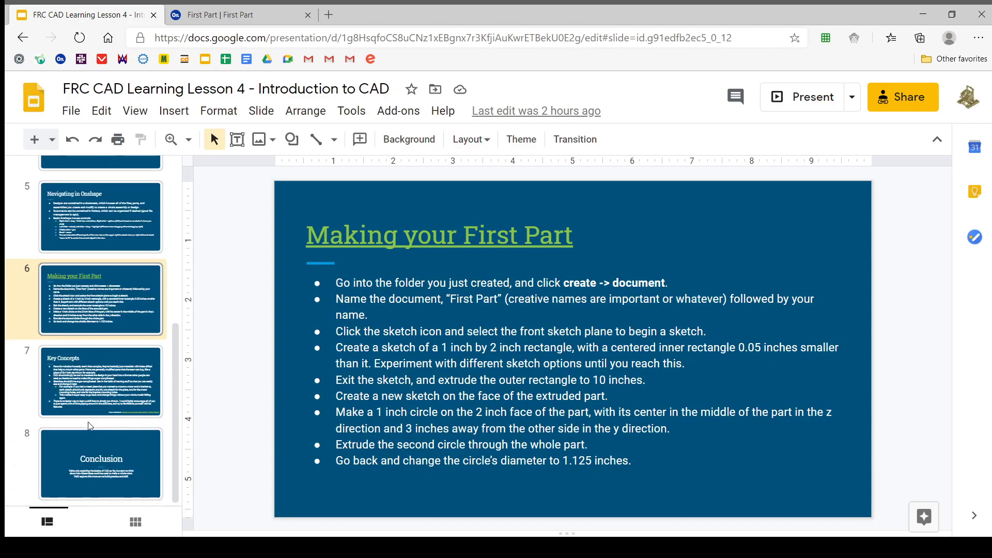
{"action": "left_click", "coordinate": [823, 99]}
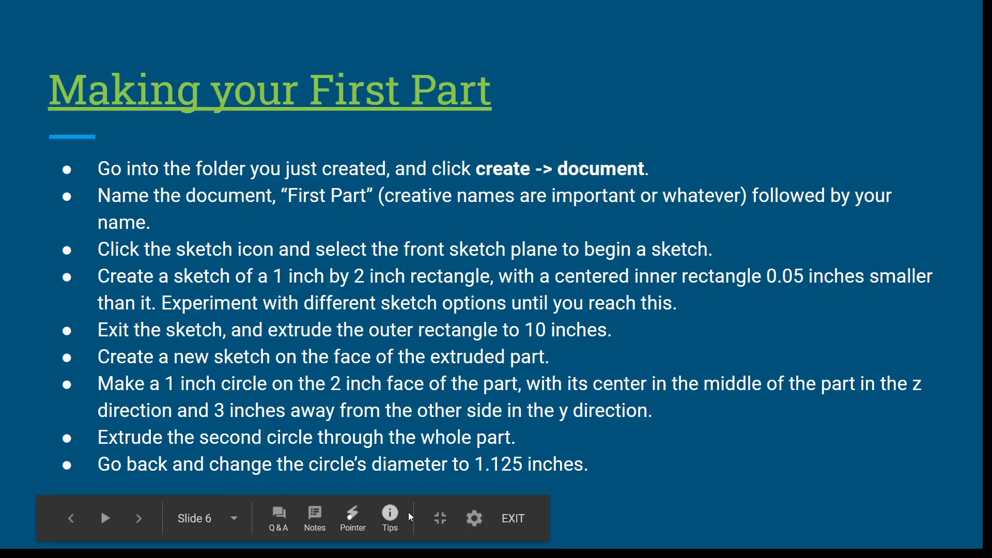
{"action": "left_click", "coordinate": [709, 382]}
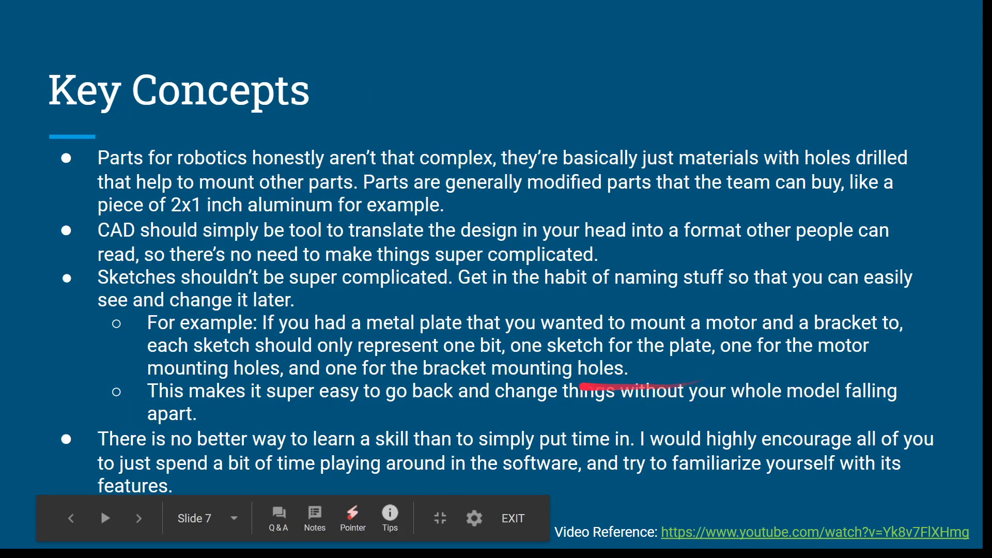